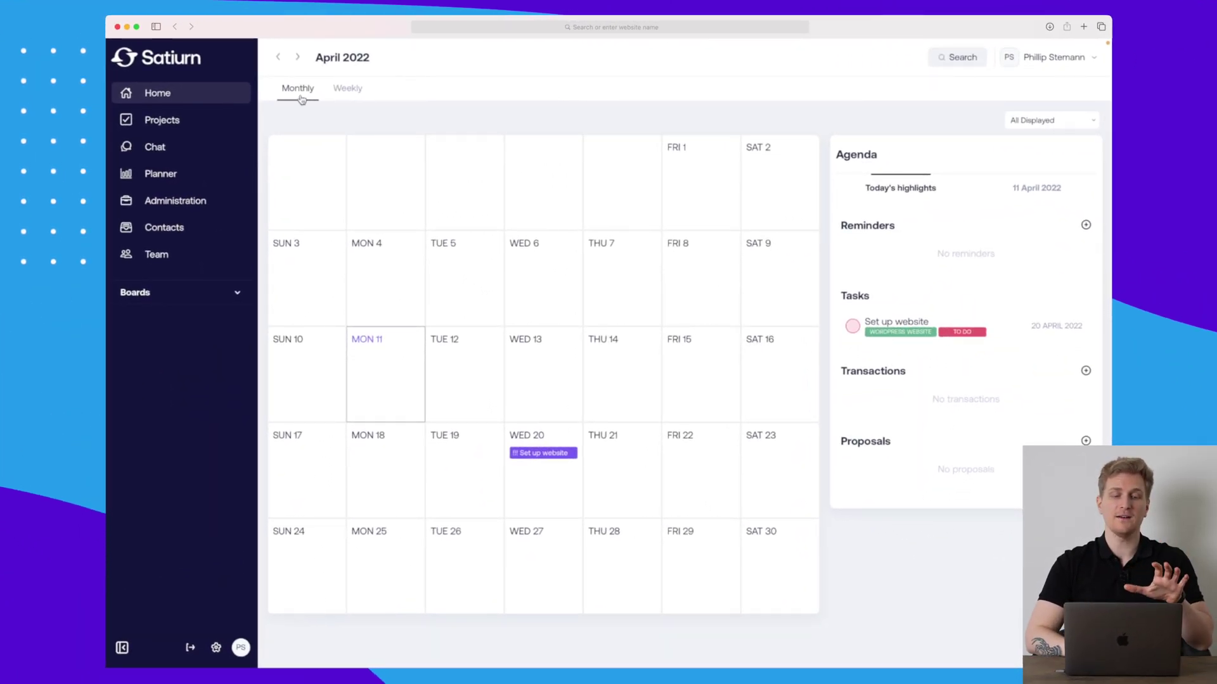
Step: Switch the Home calendar from the April 2022 month grid to the 11–17 Apr weekly view
click(345, 90)
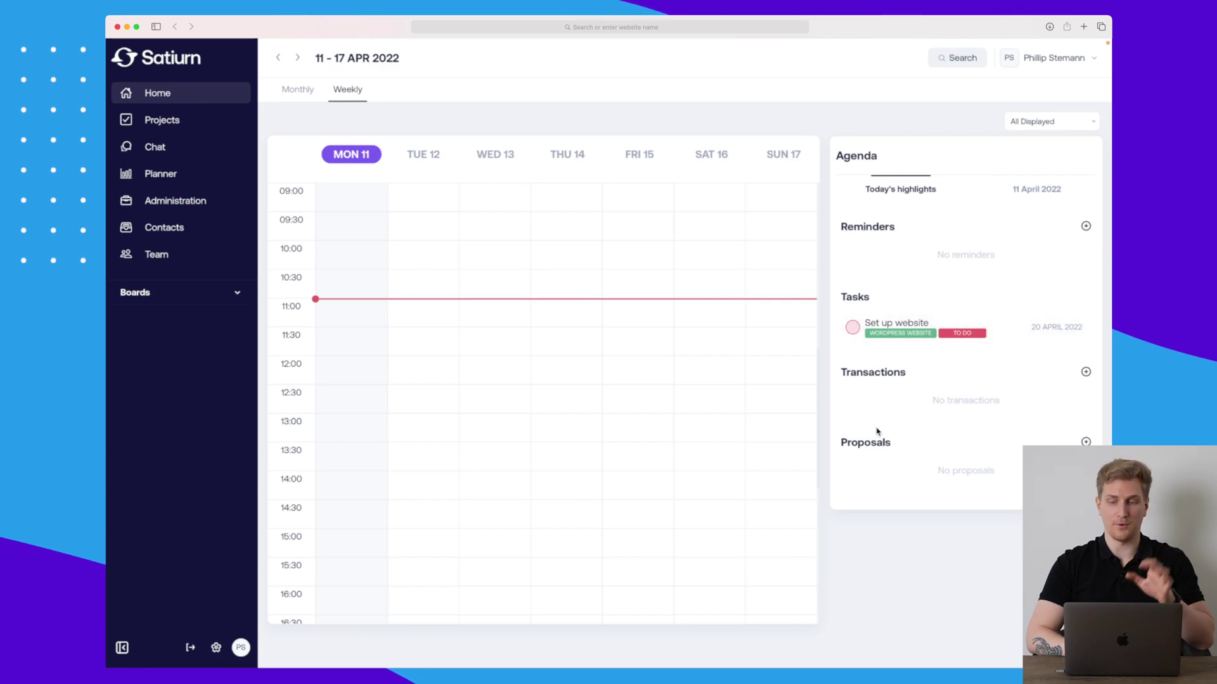
click(964, 63)
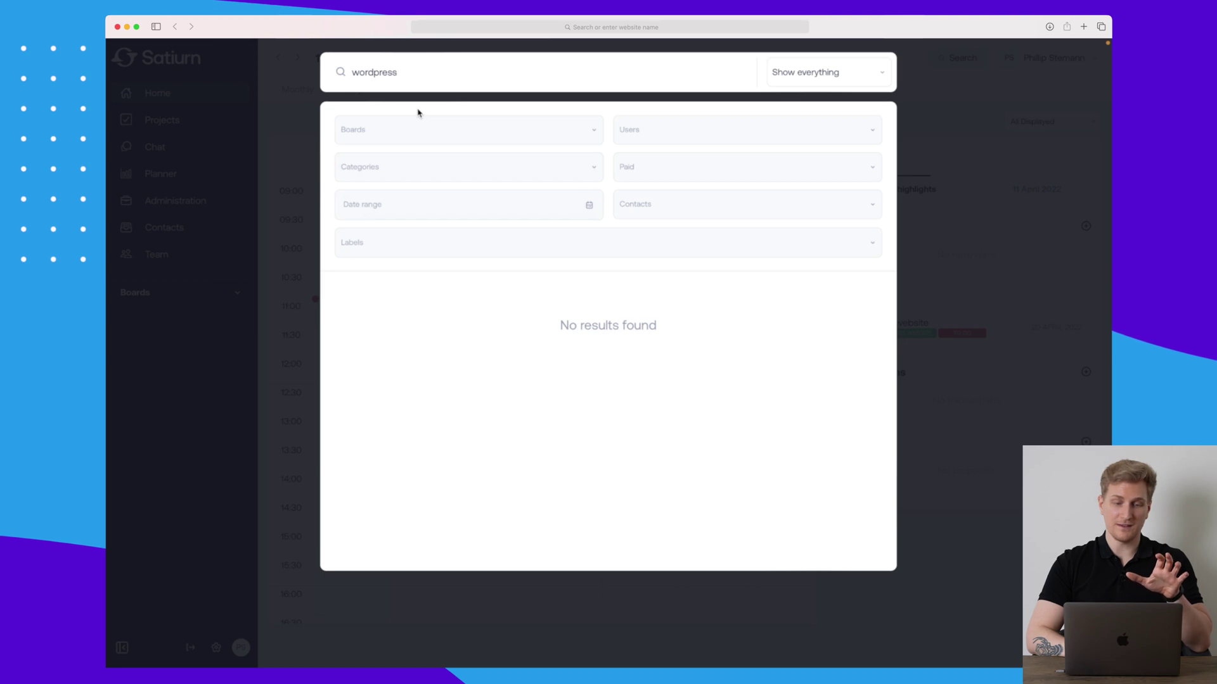
click(291, 195)
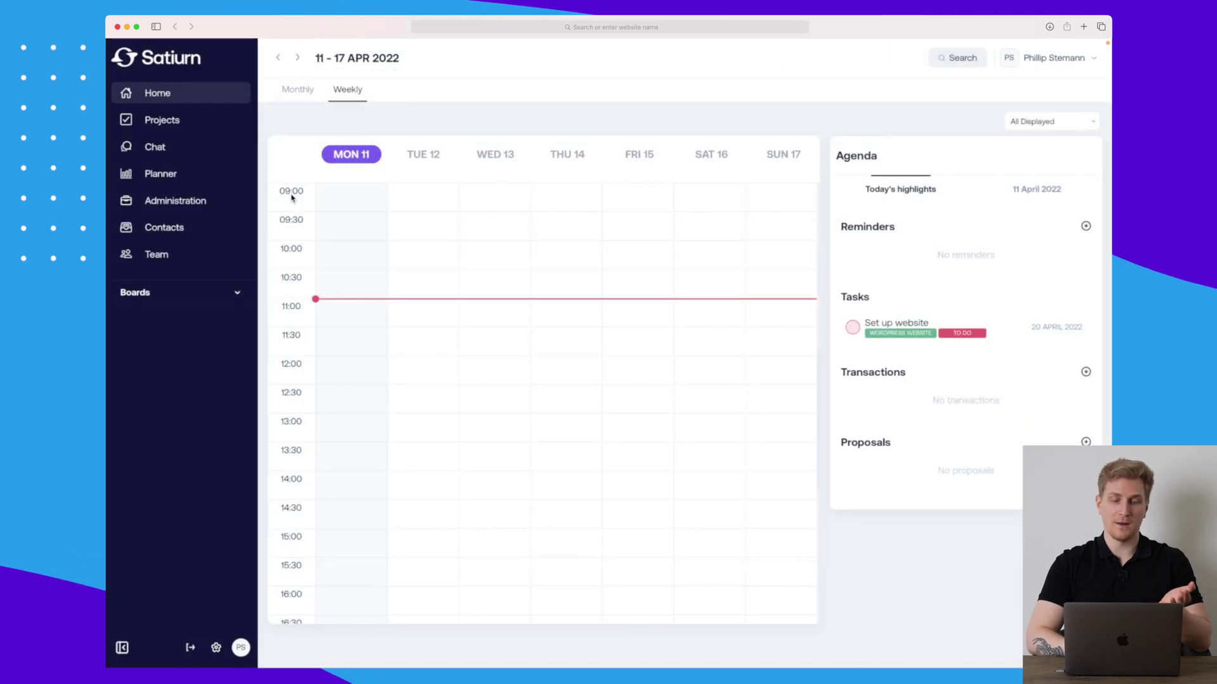
Step: Open the WordPress website Kanban board from the Projects page
click(174, 121)
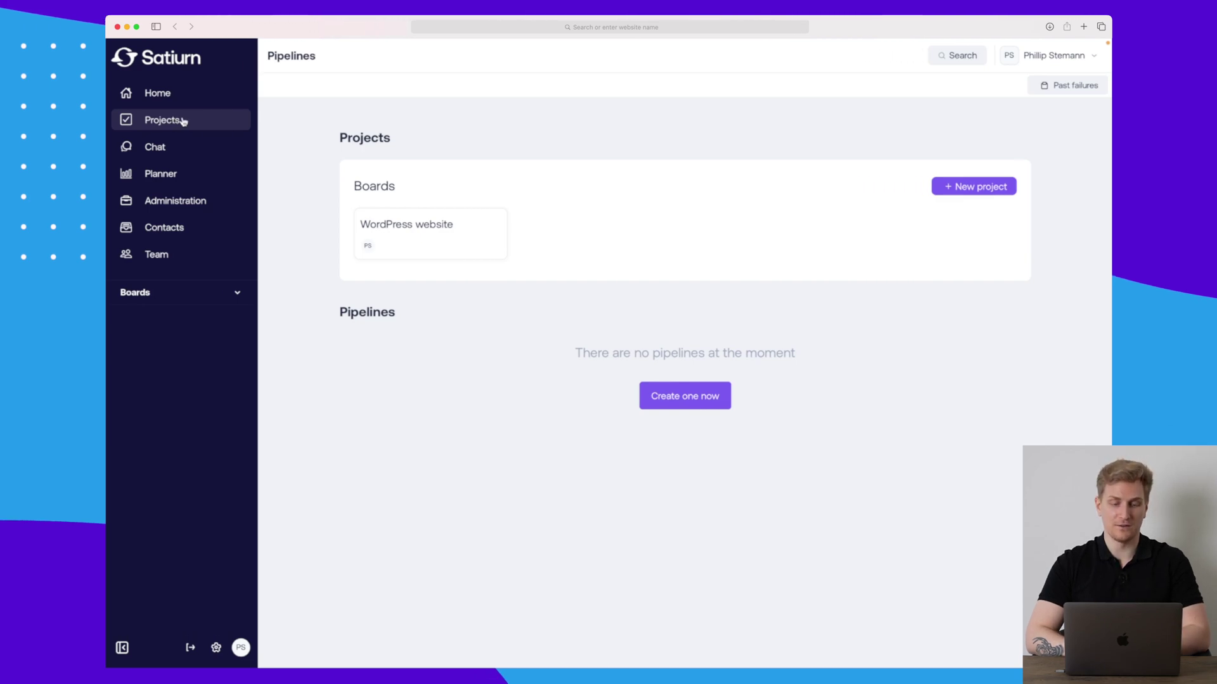
click(450, 242)
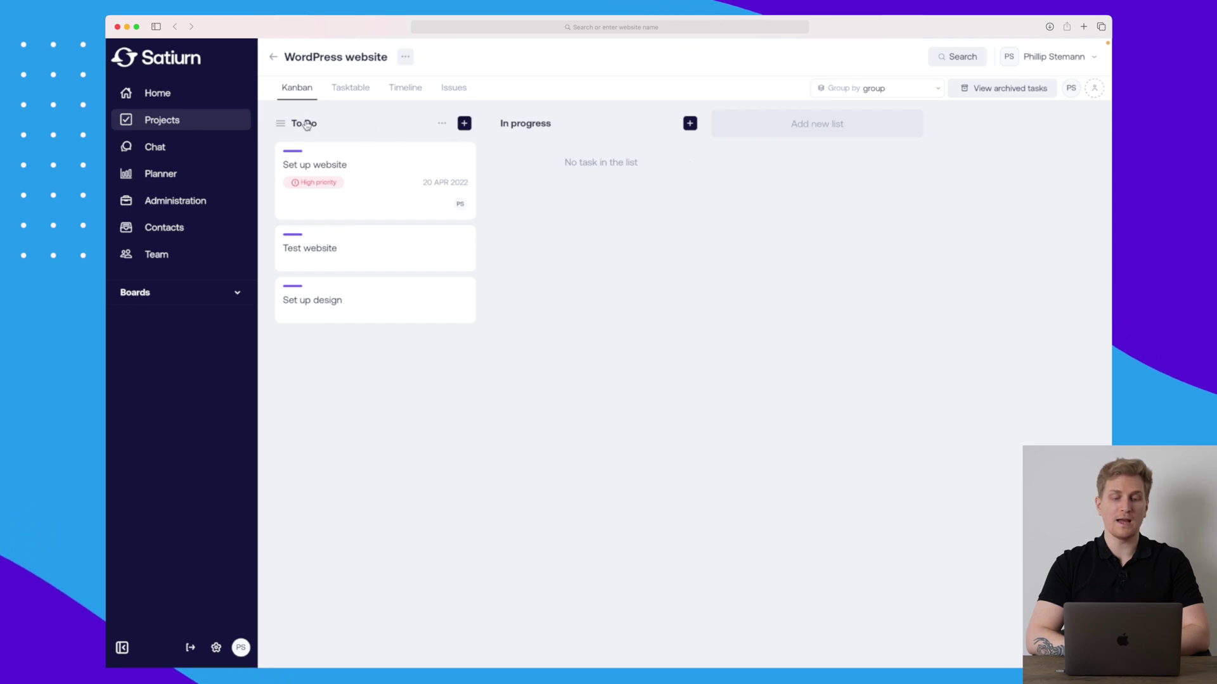
Step: Add a 'Done' list to the board and open the Set up website task's details
click(843, 122)
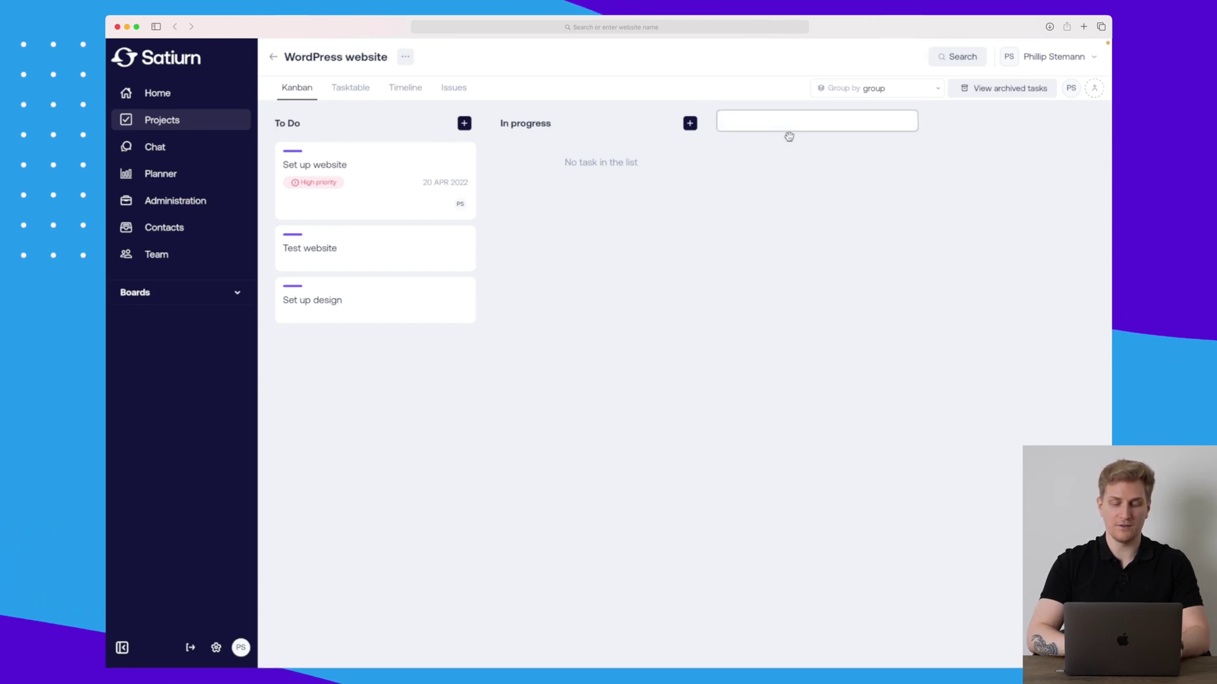
text(Done)
key(Return)
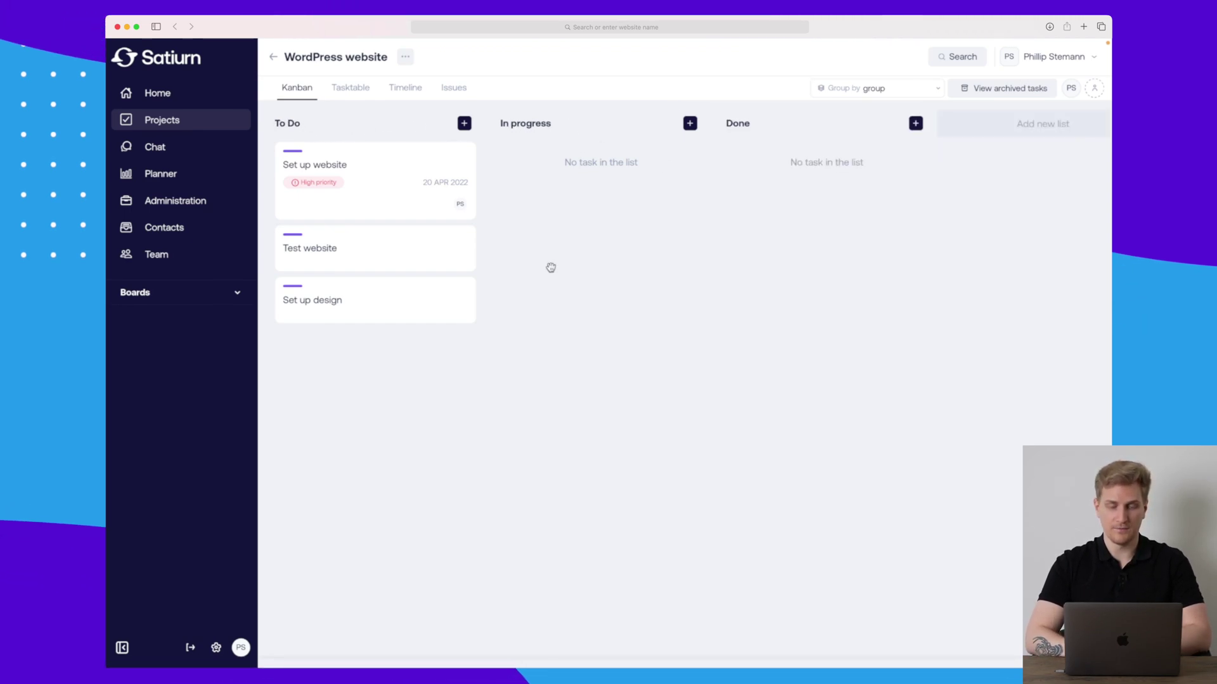
click(383, 170)
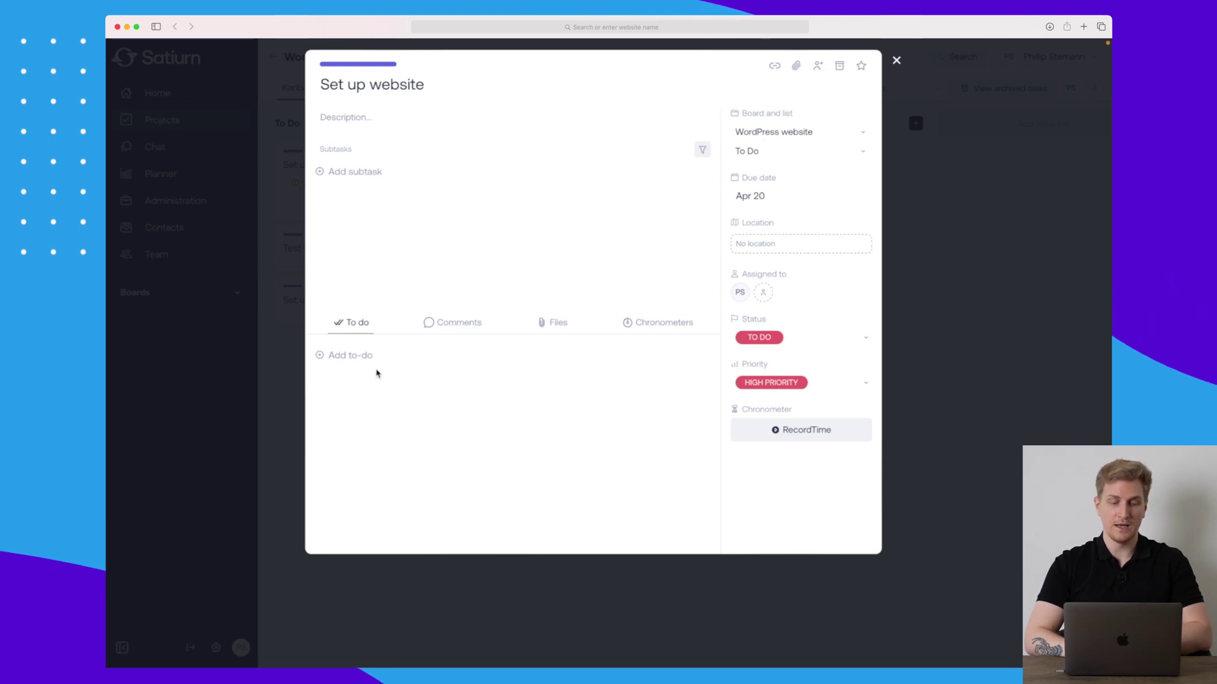
Step: Review the task's comments and files, then move Set up website into In progress
click(469, 326)
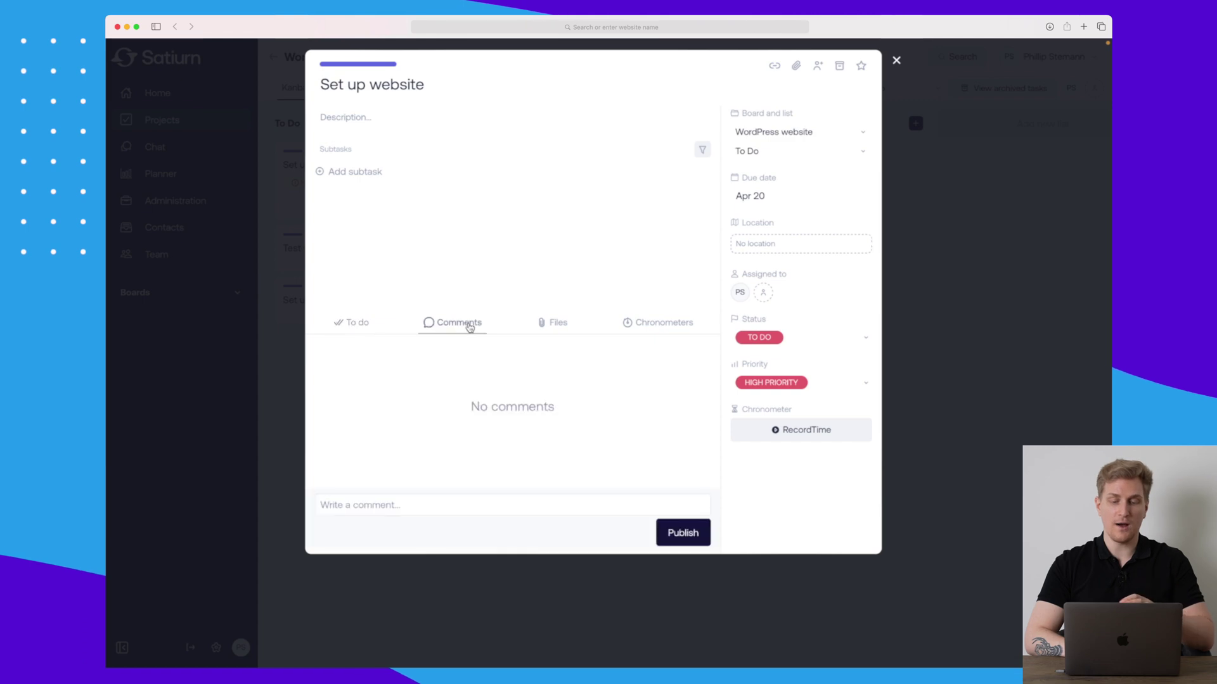
click(551, 325)
key(Escape)
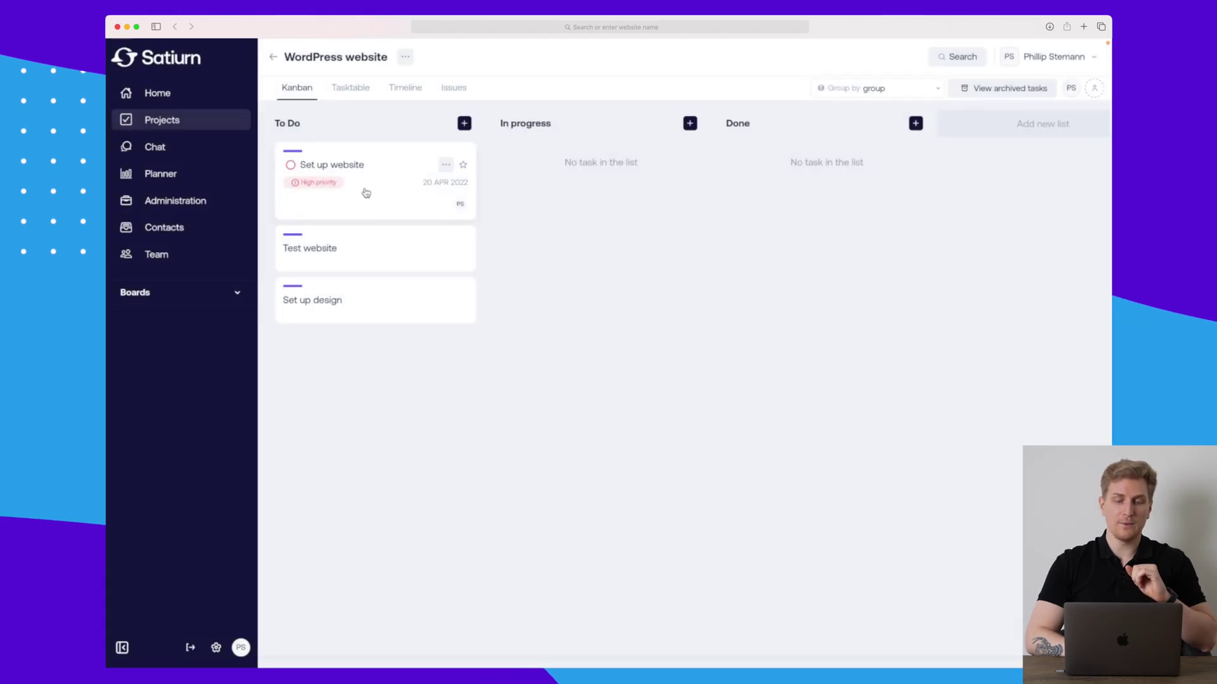
drag(363, 193, 563, 190)
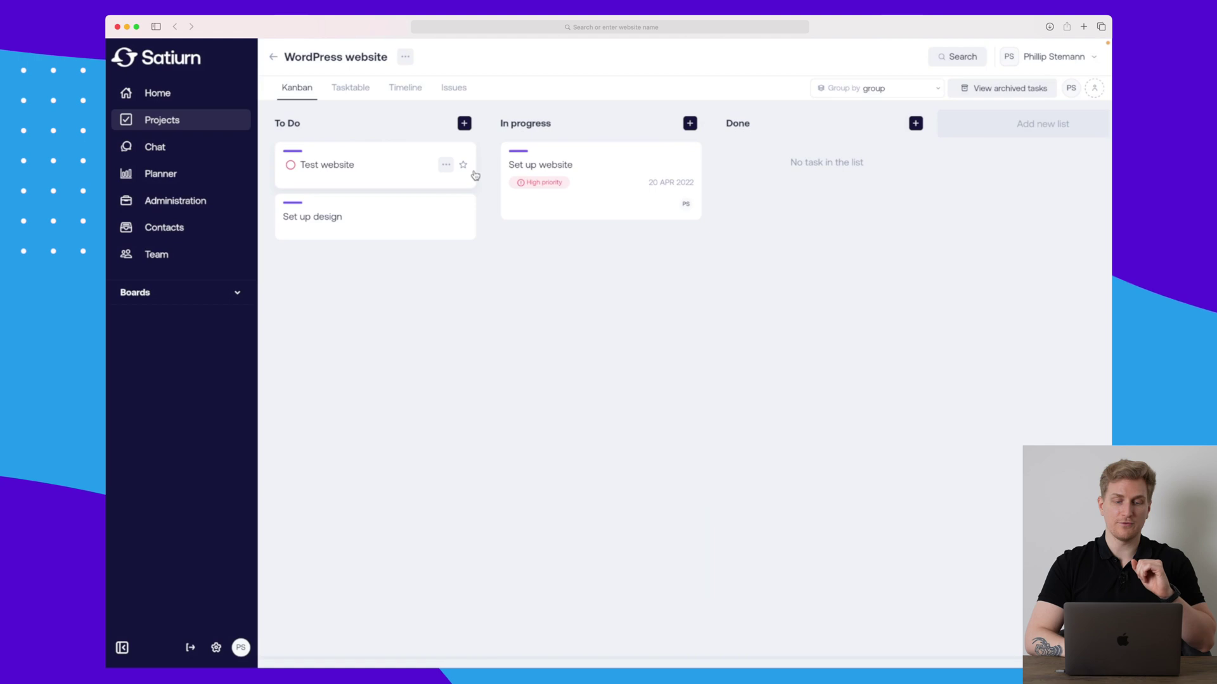
Step: Add 'New task' and 'Another new task' cards to the To Do list
click(464, 124)
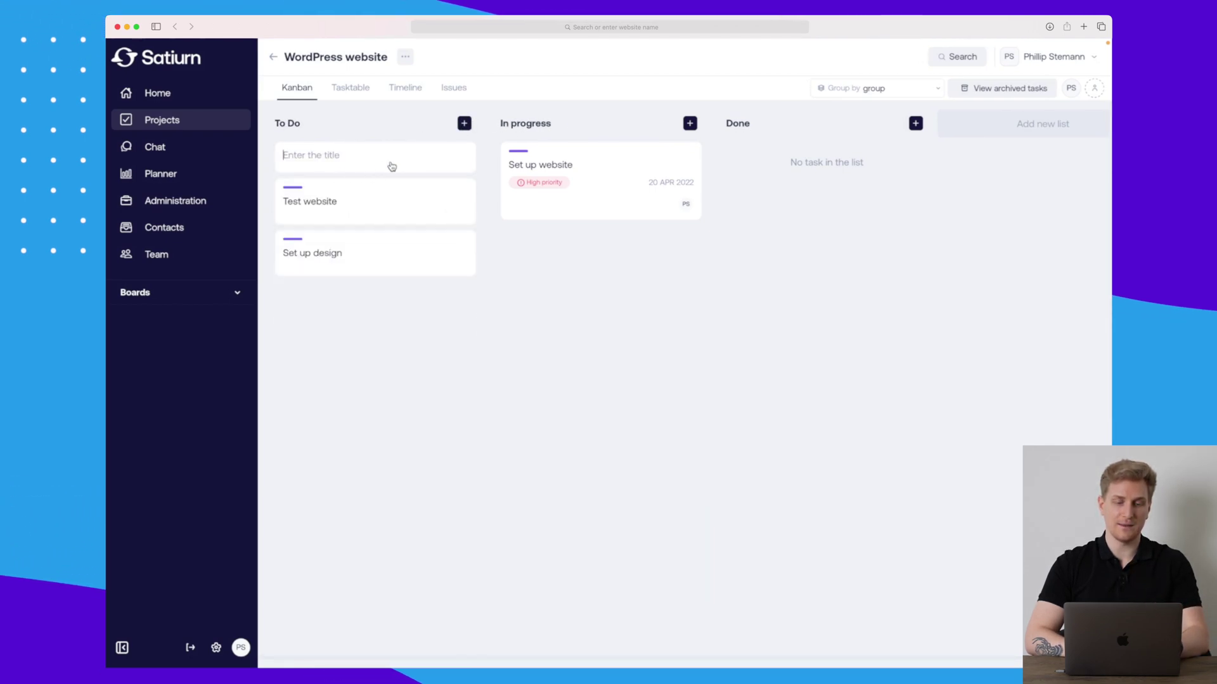
text(New task)
key(Return)
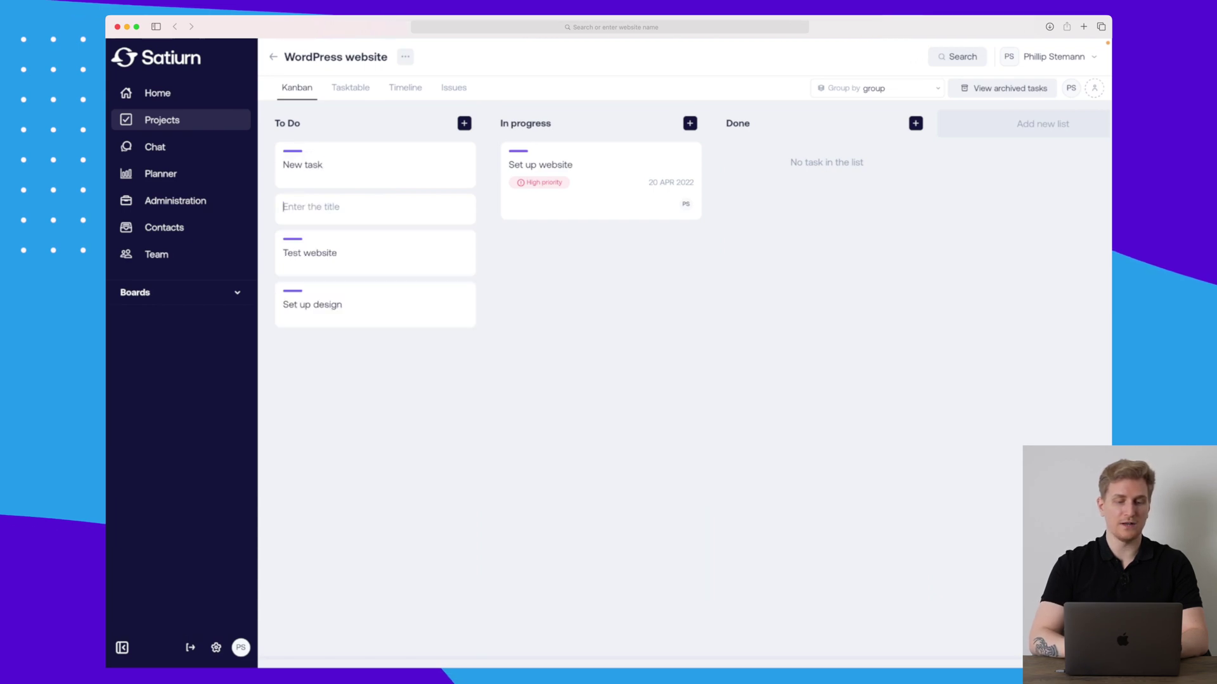
text(Another )
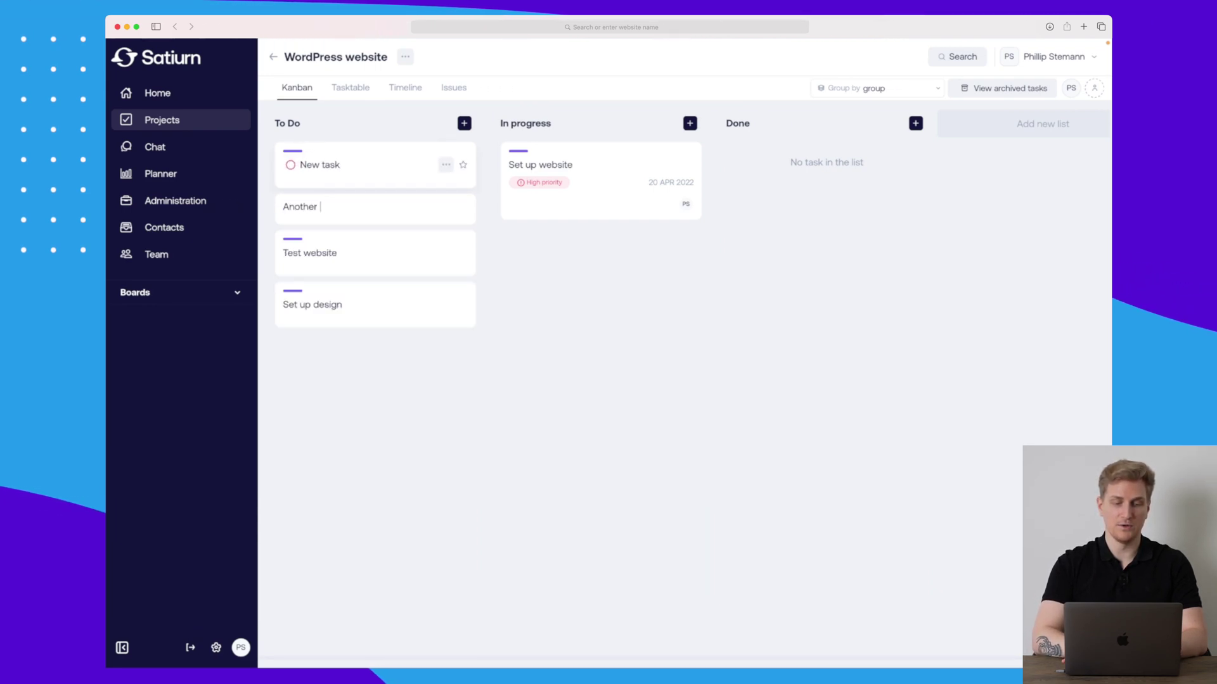
text(new task)
key(Return)
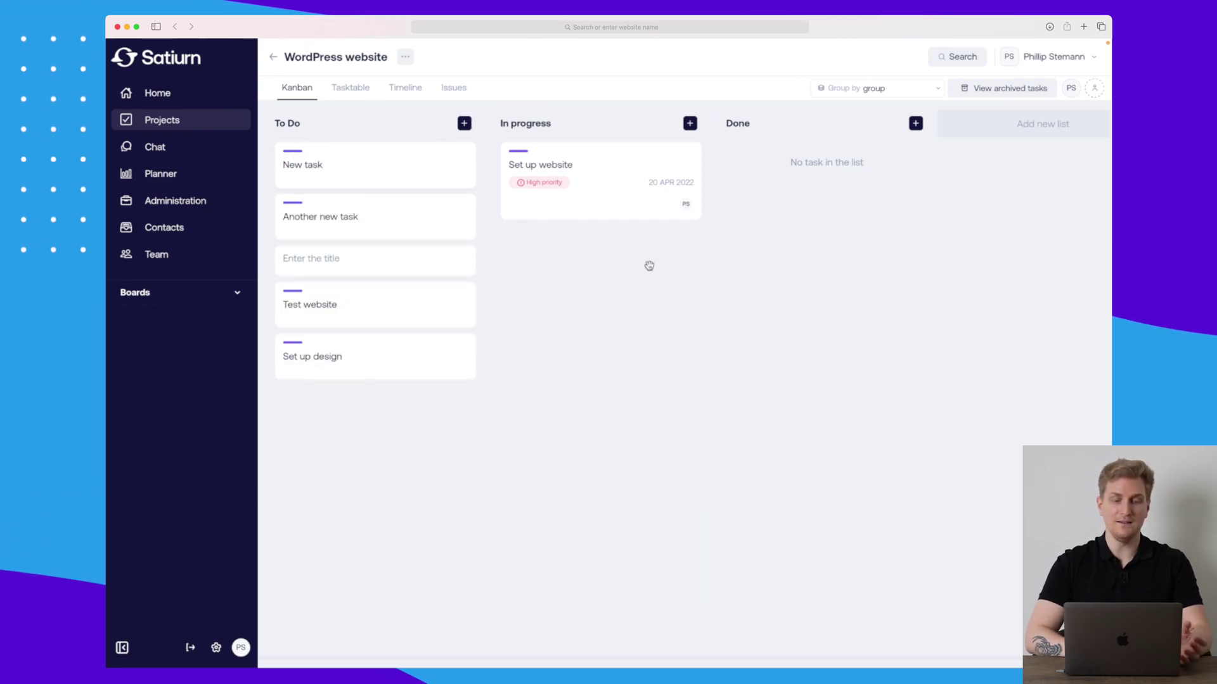
key(Escape)
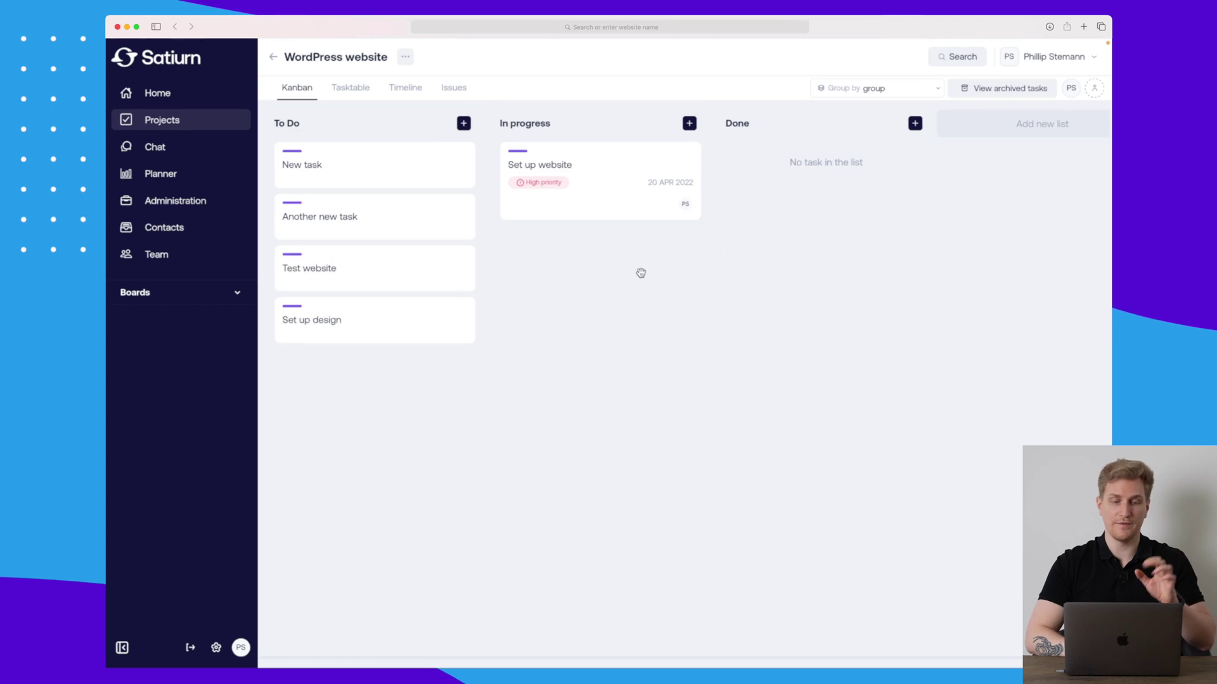
Step: Browse the Tasktable's In progress, Done and To Do groups, then show the April 2022 Timeline
click(354, 89)
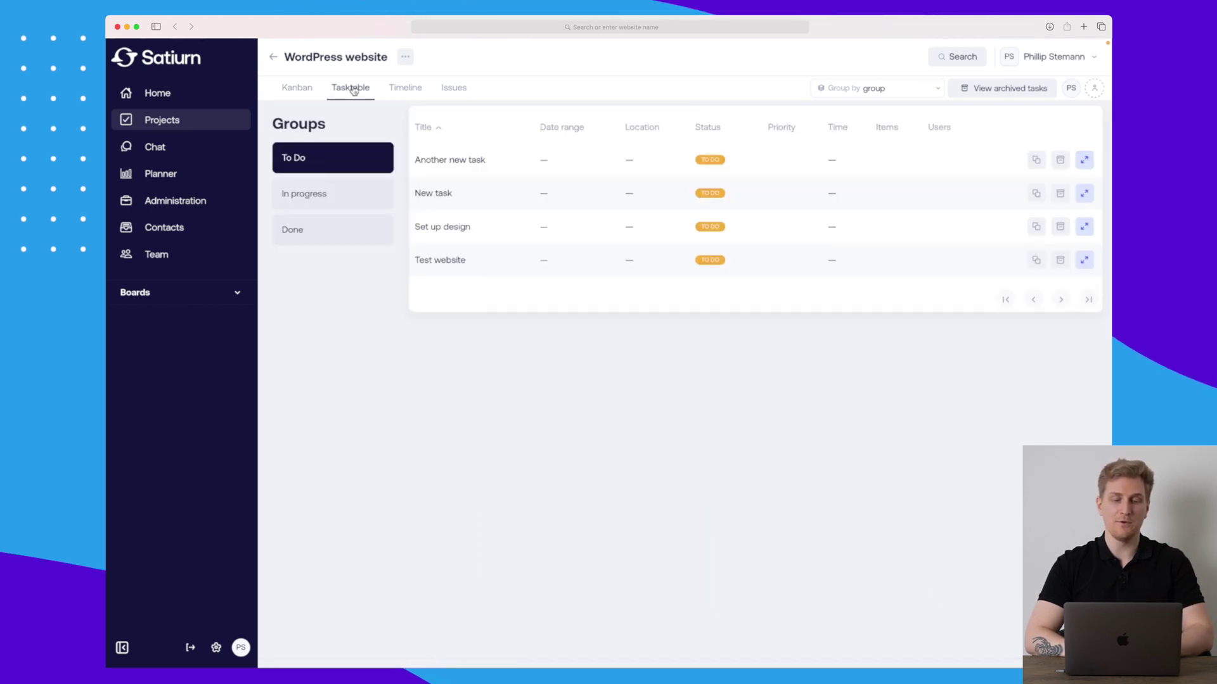
click(329, 201)
click(318, 229)
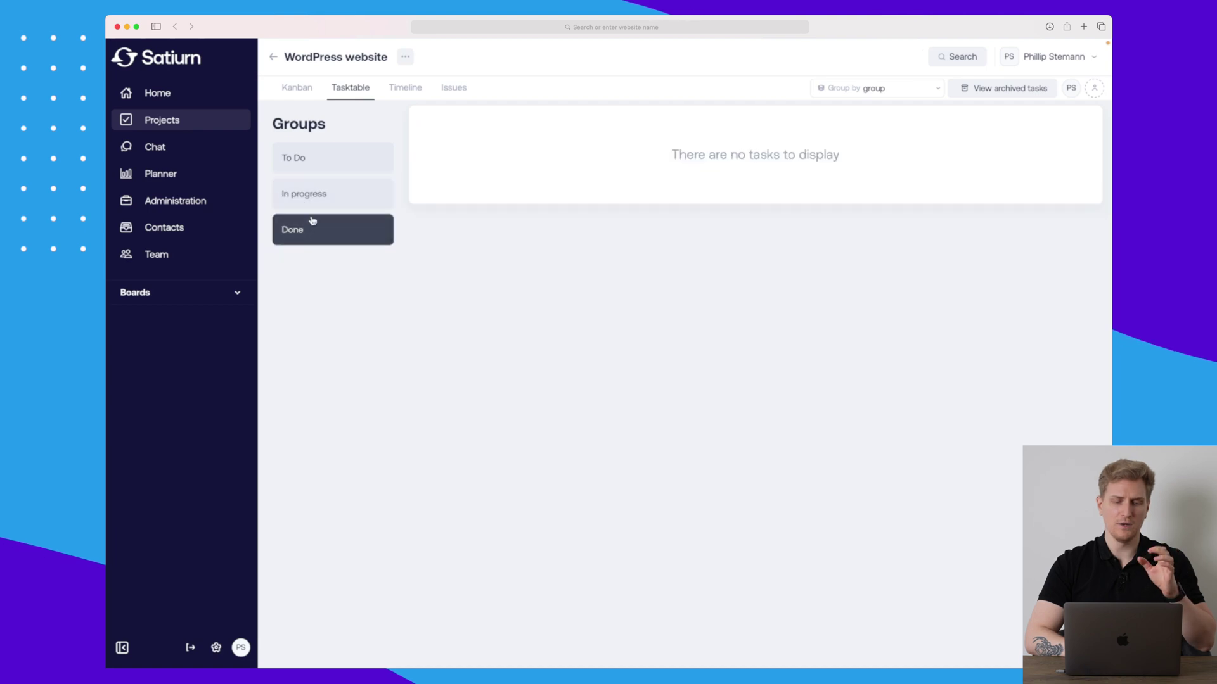
click(315, 156)
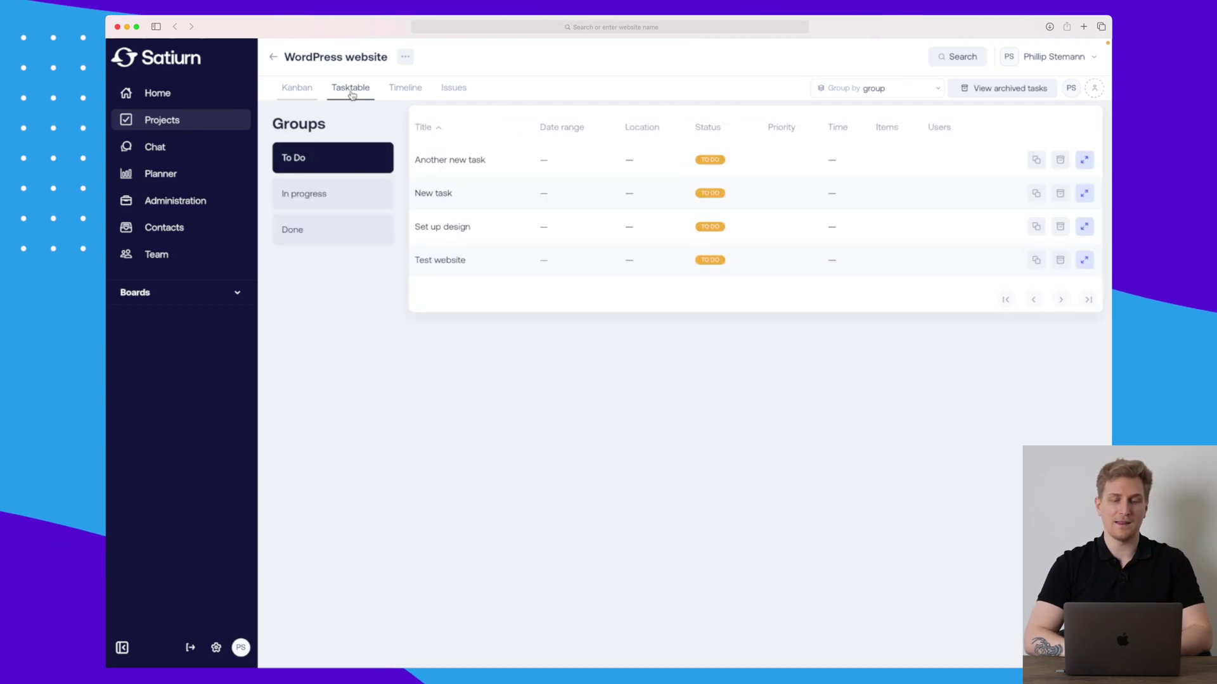
click(416, 89)
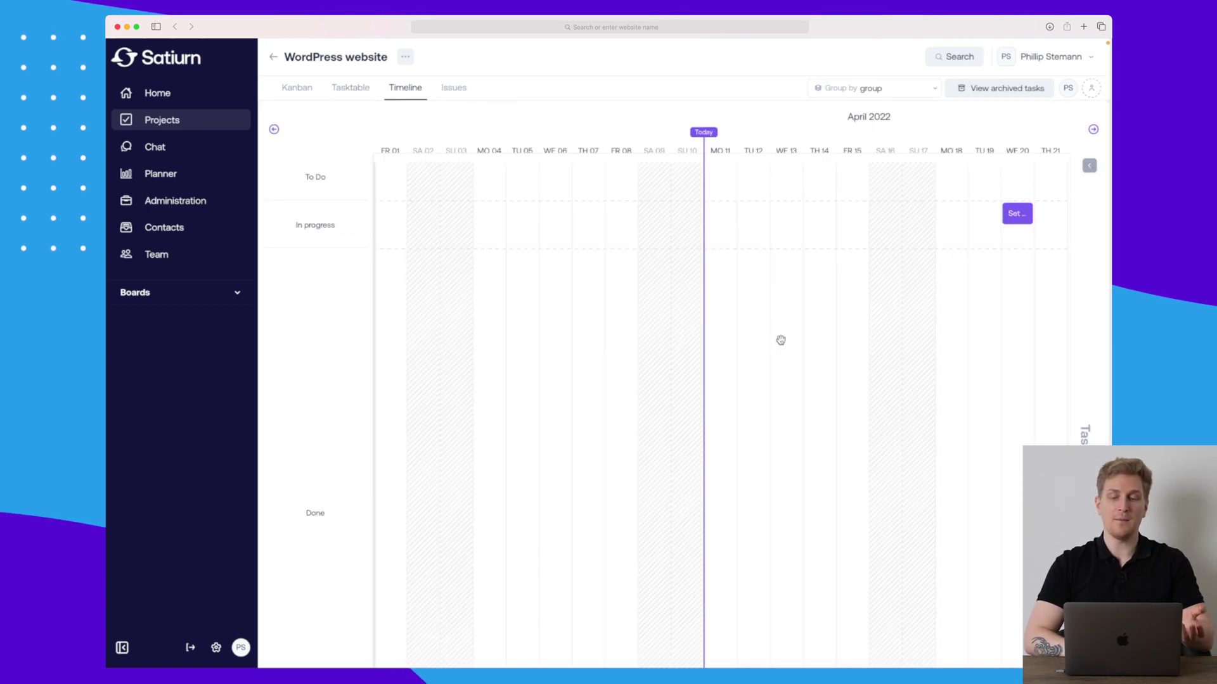
Step: Stretch the Set up website timeline bar so it starts on 11 April
scroll(781, 340, right, 5)
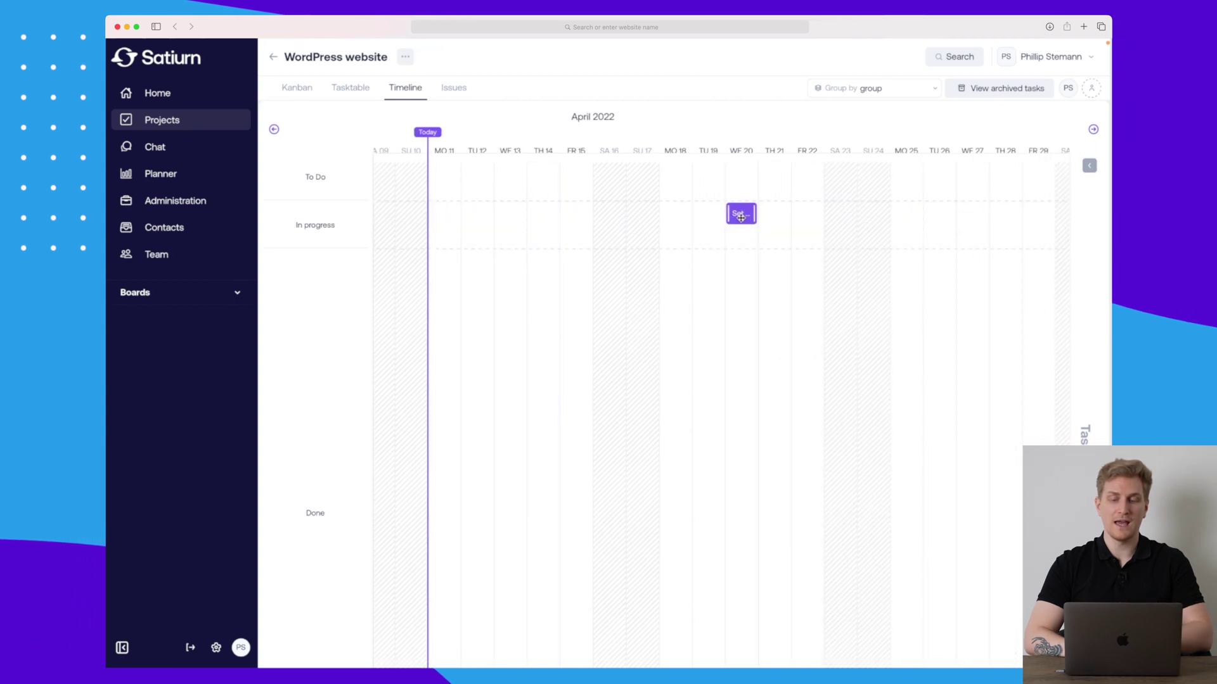
drag(726, 215, 662, 215)
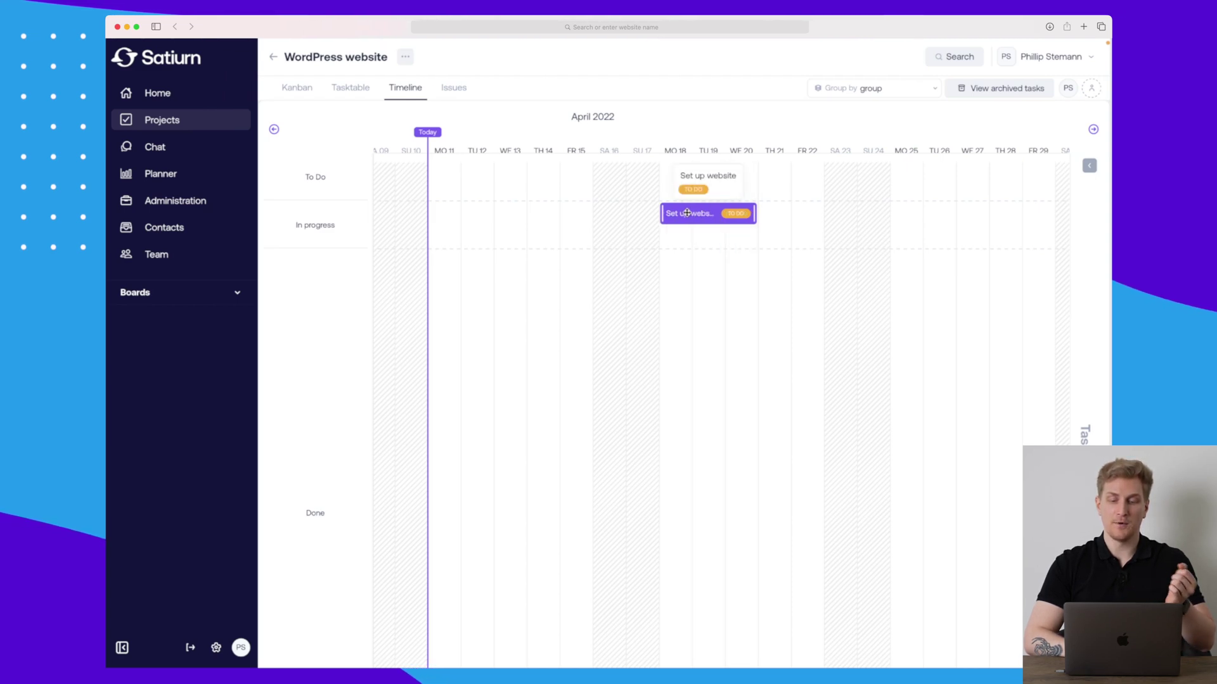
drag(662, 216, 461, 222)
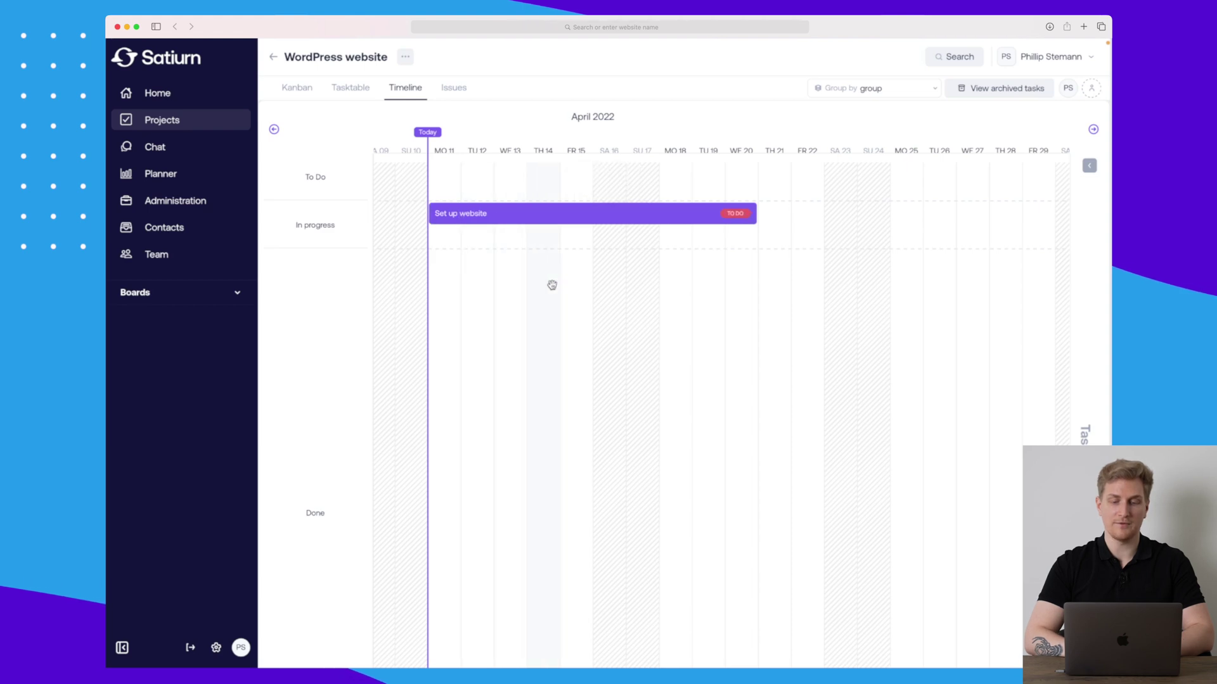
Step: Confirm the task's Apr 11–20 date range, then show the board's Issues list
click(528, 215)
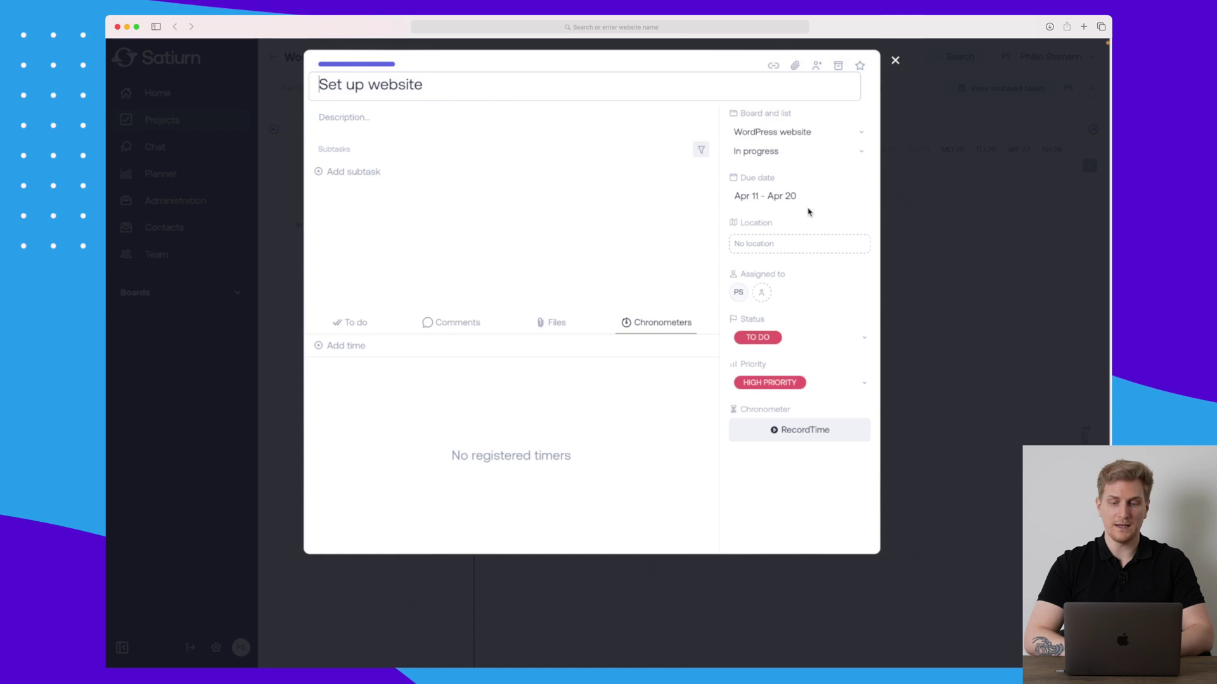
click(761, 197)
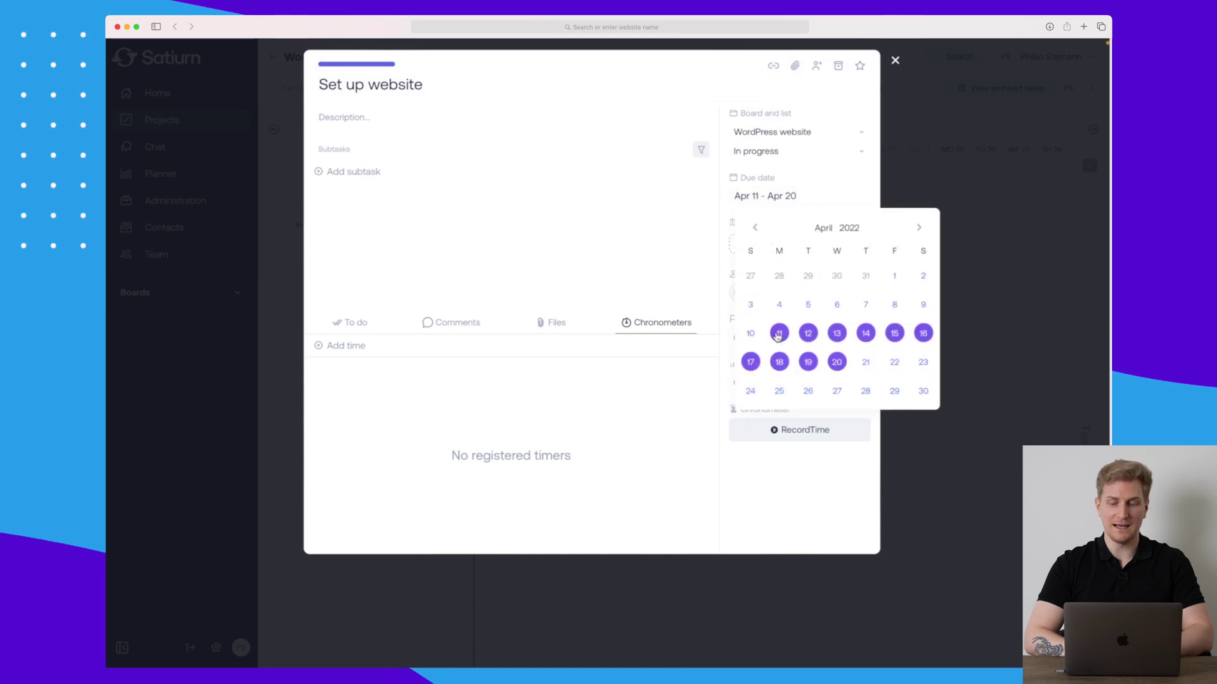
click(809, 497)
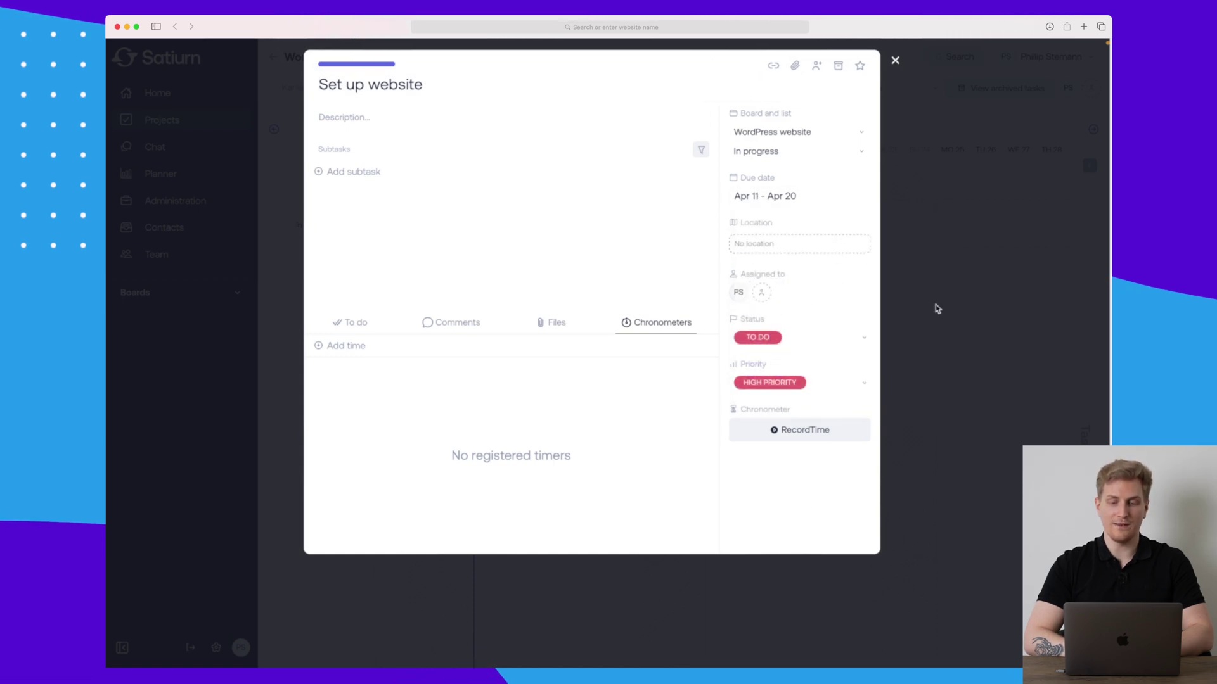
click(1005, 209)
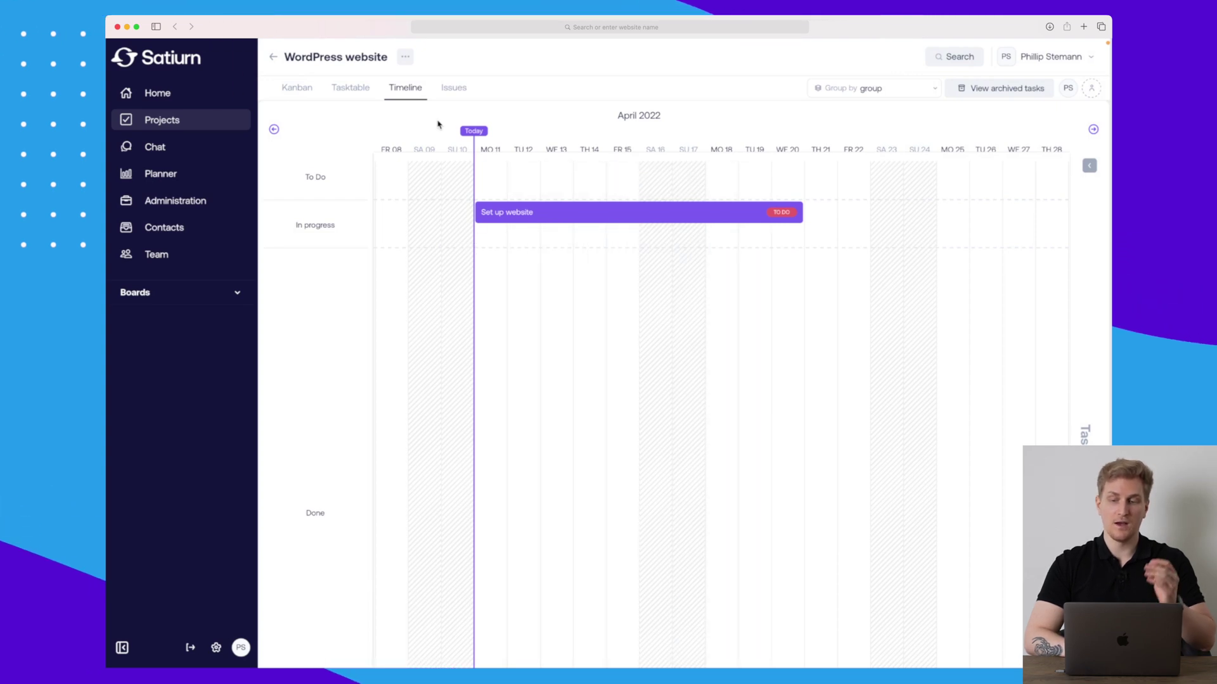
click(454, 88)
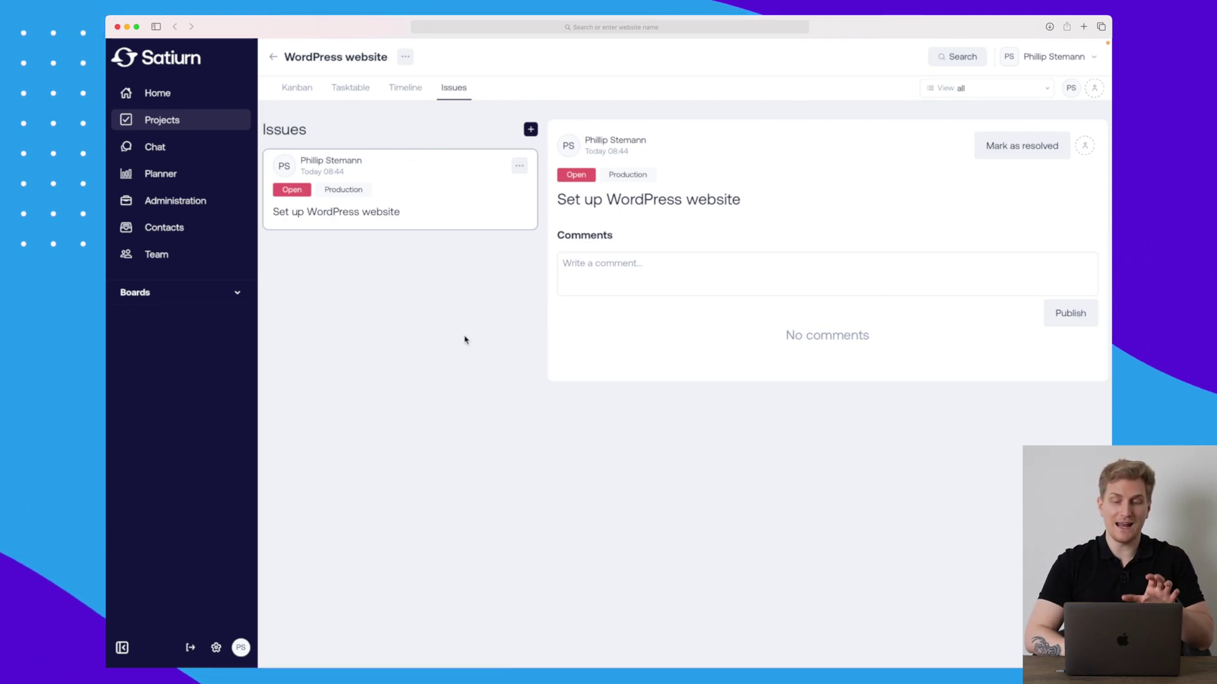
Step: Create a 'Website is down' issue in the Production category
click(530, 129)
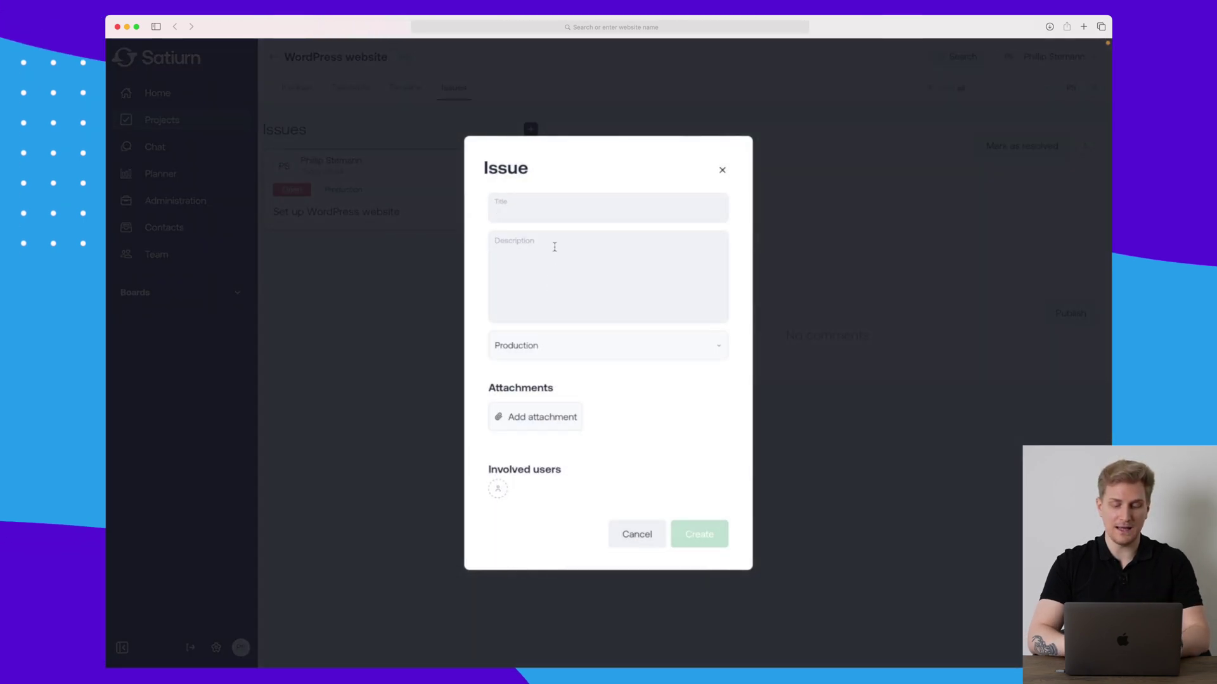
text(Website is down)
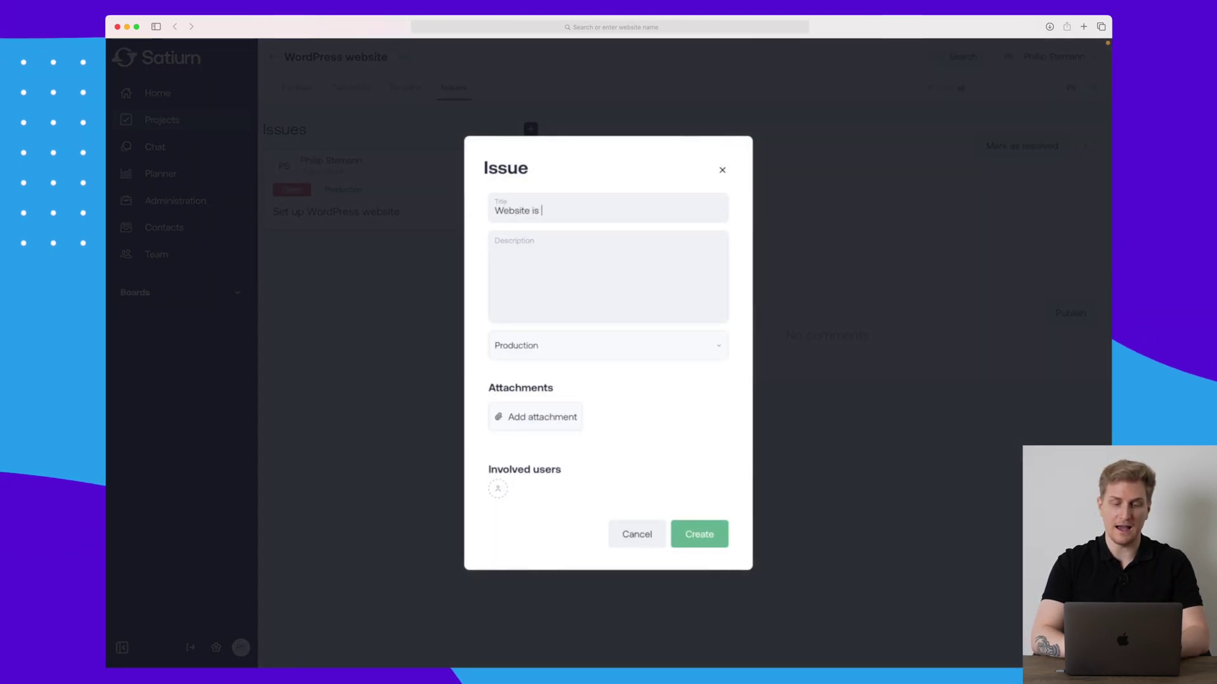
click(627, 348)
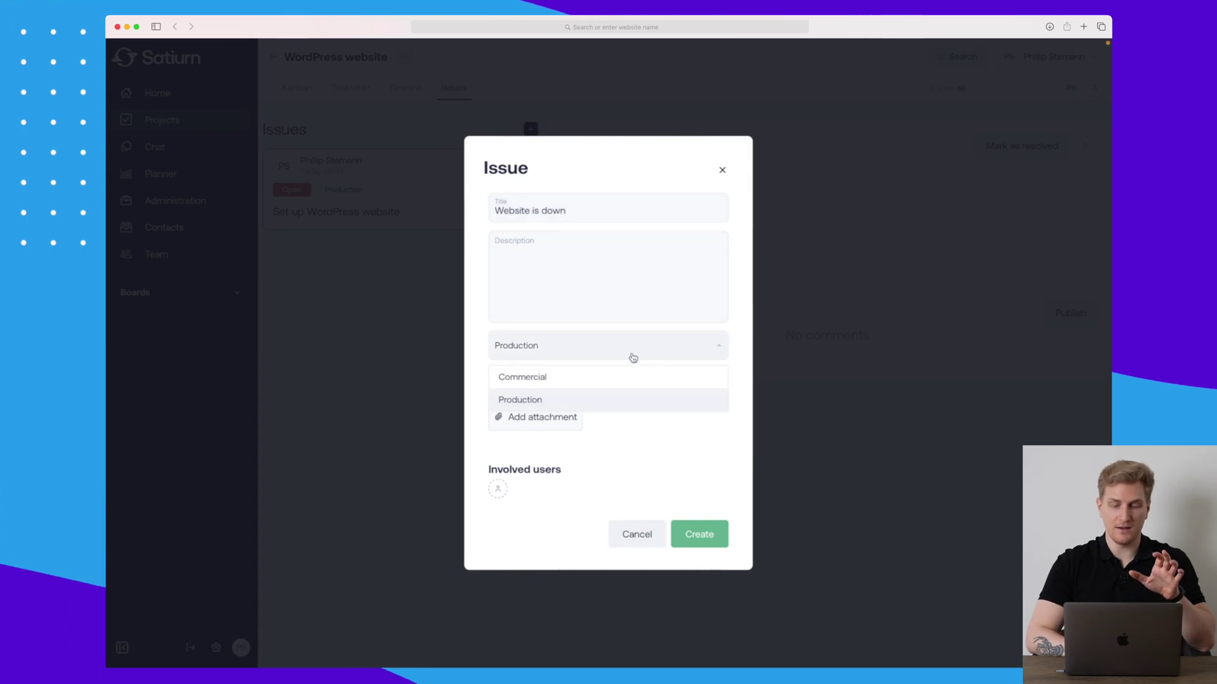
click(672, 451)
click(711, 531)
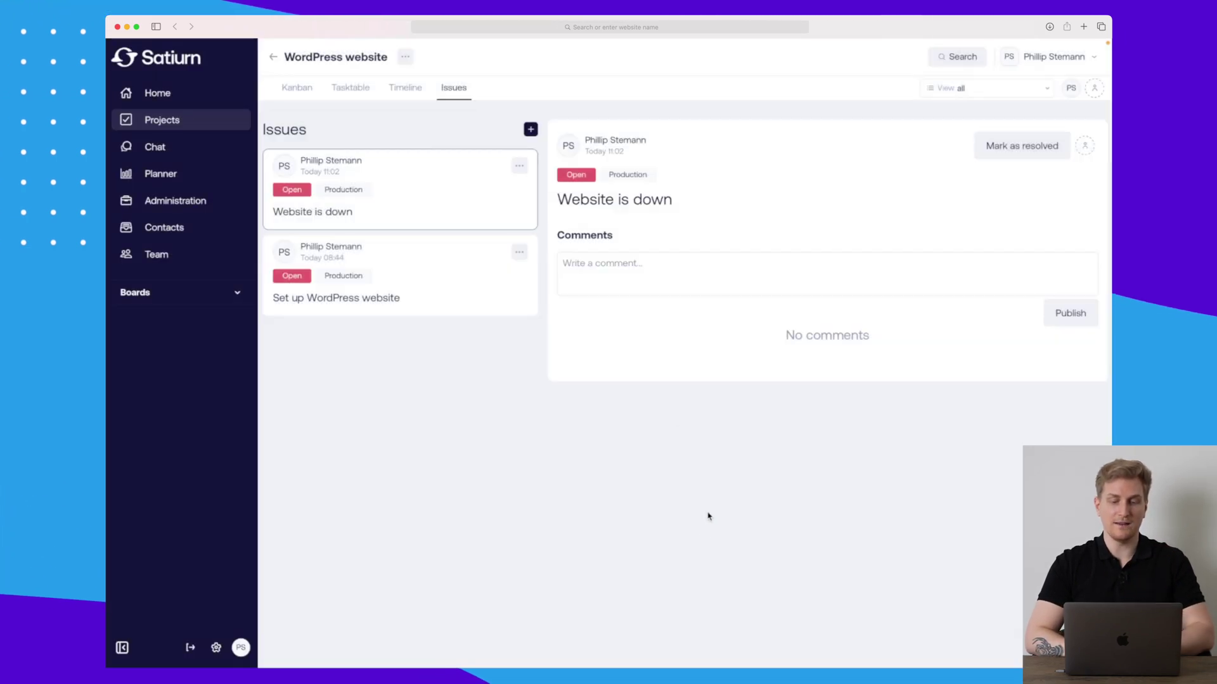
Step: Mark the issue resolved, assign it to yourself, and return to the Timeline view
click(1004, 149)
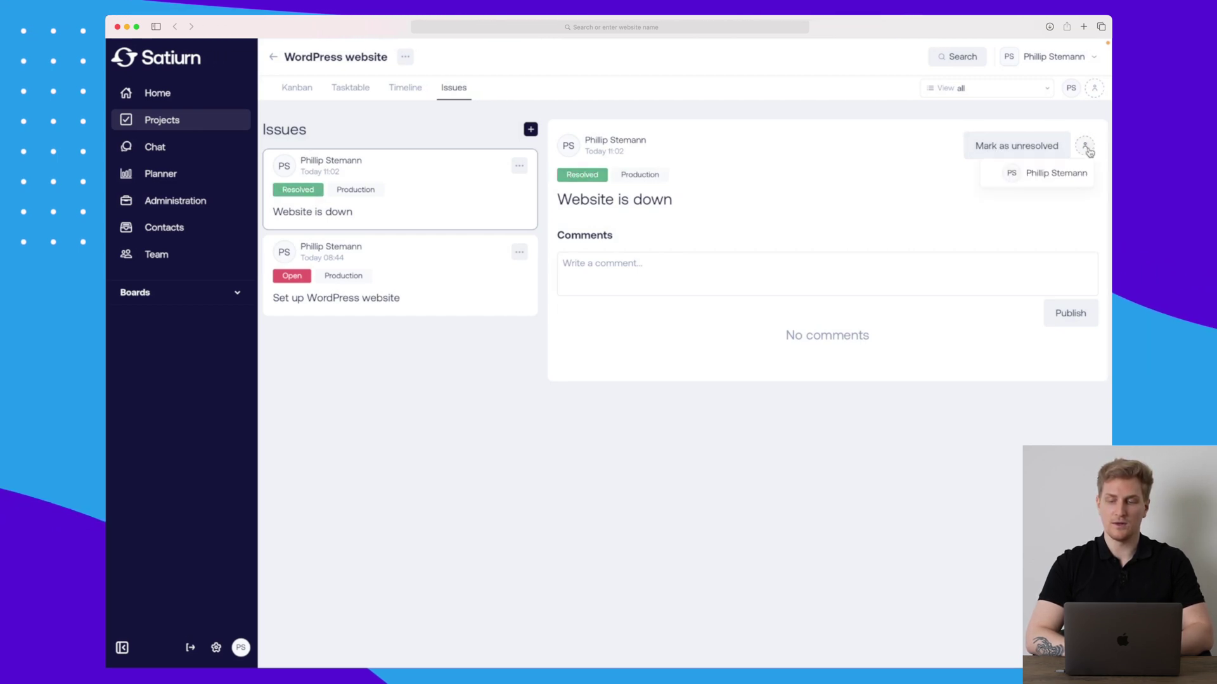
click(1065, 175)
click(868, 216)
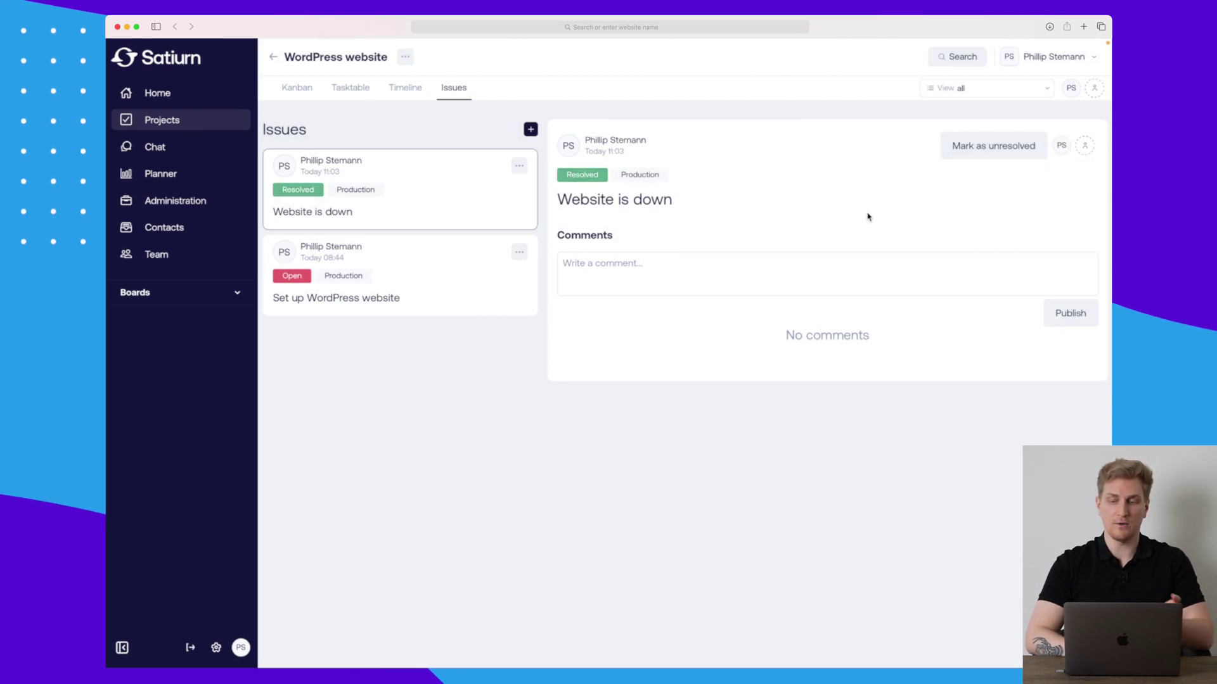
click(979, 96)
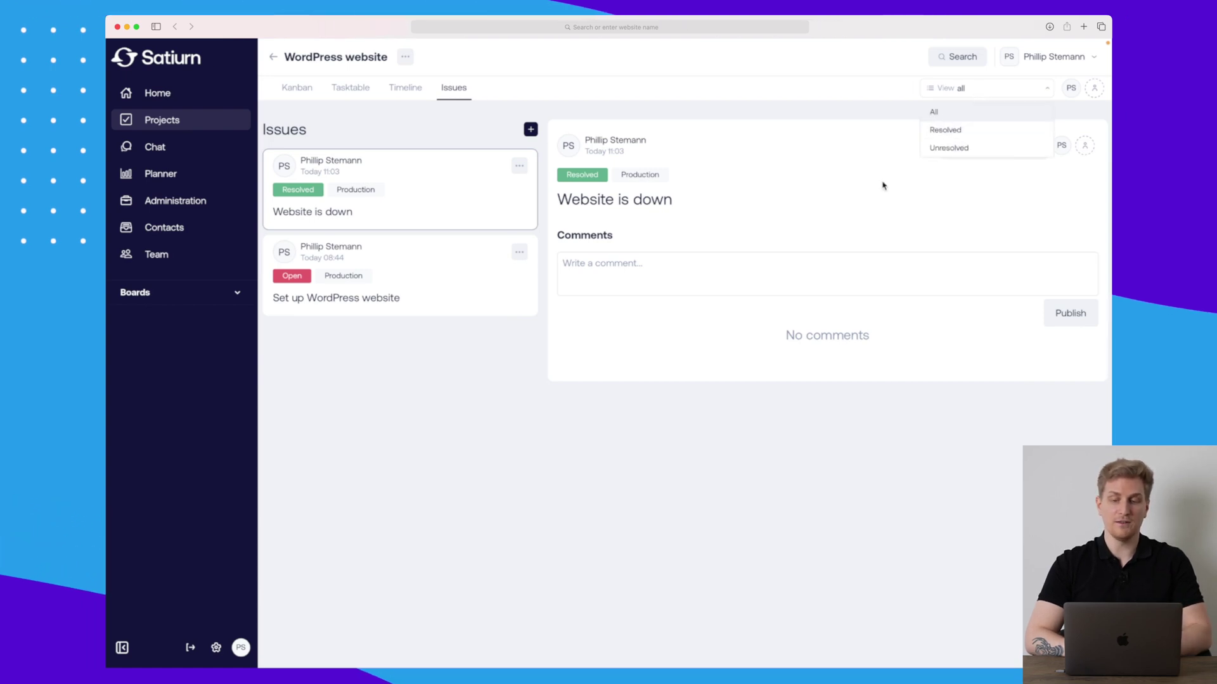
click(596, 111)
click(401, 95)
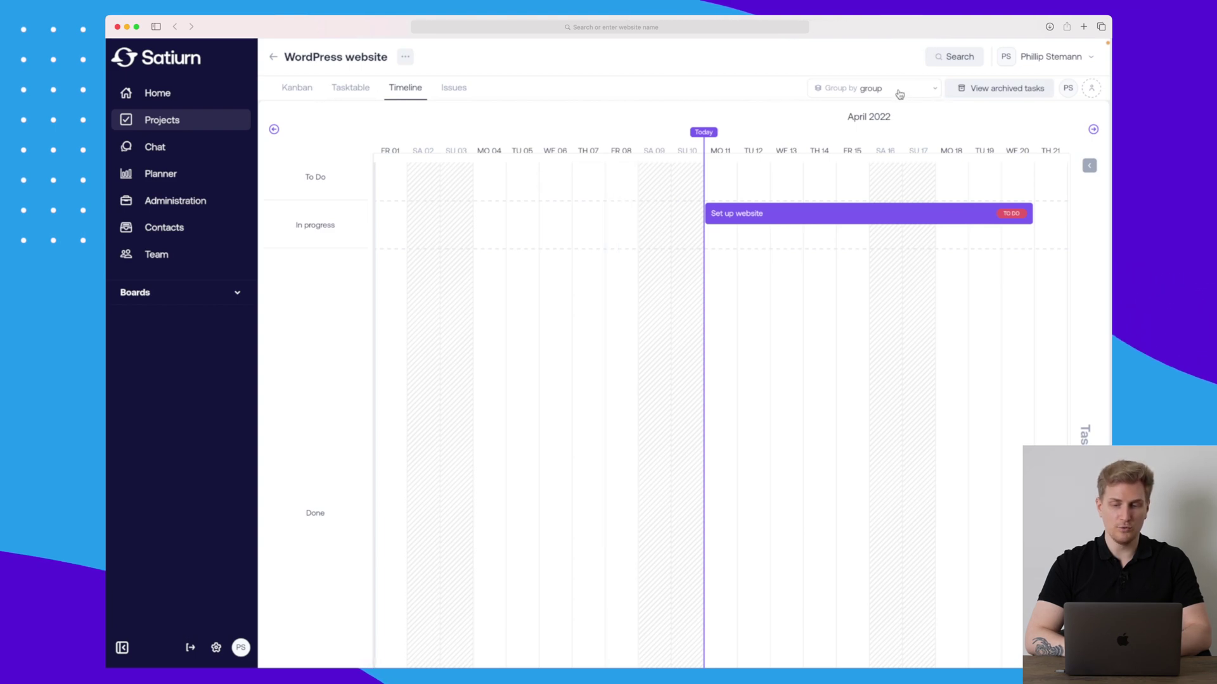
Step: Check the Group by options unchanged and switch via Tasktable back to the Kanban board
click(898, 89)
click(399, 111)
click(354, 90)
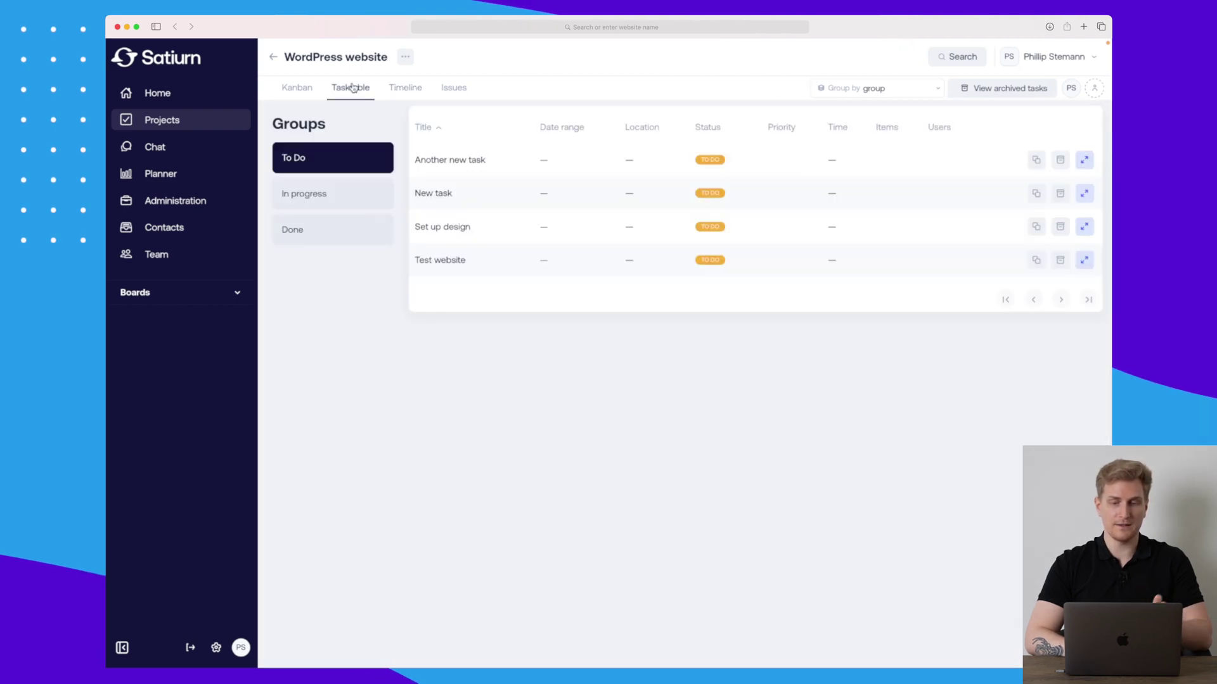
click(296, 88)
click(894, 101)
click(1018, 177)
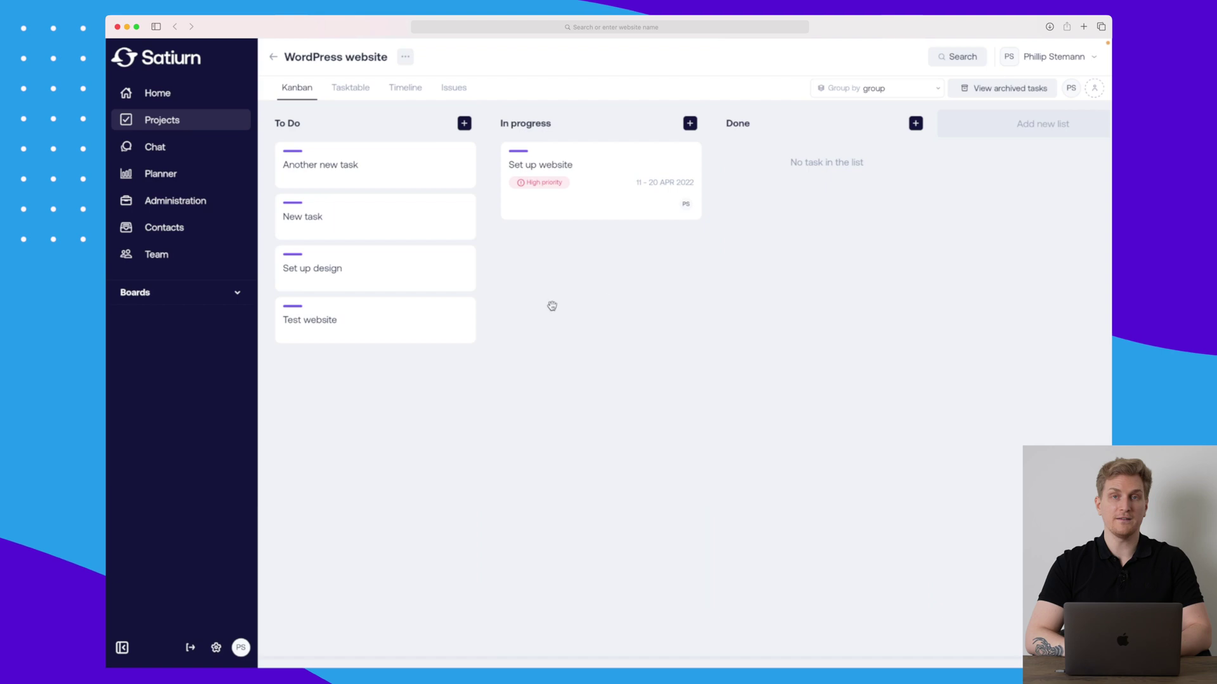
click(957, 57)
text(wordpress)
double_click(443, 73)
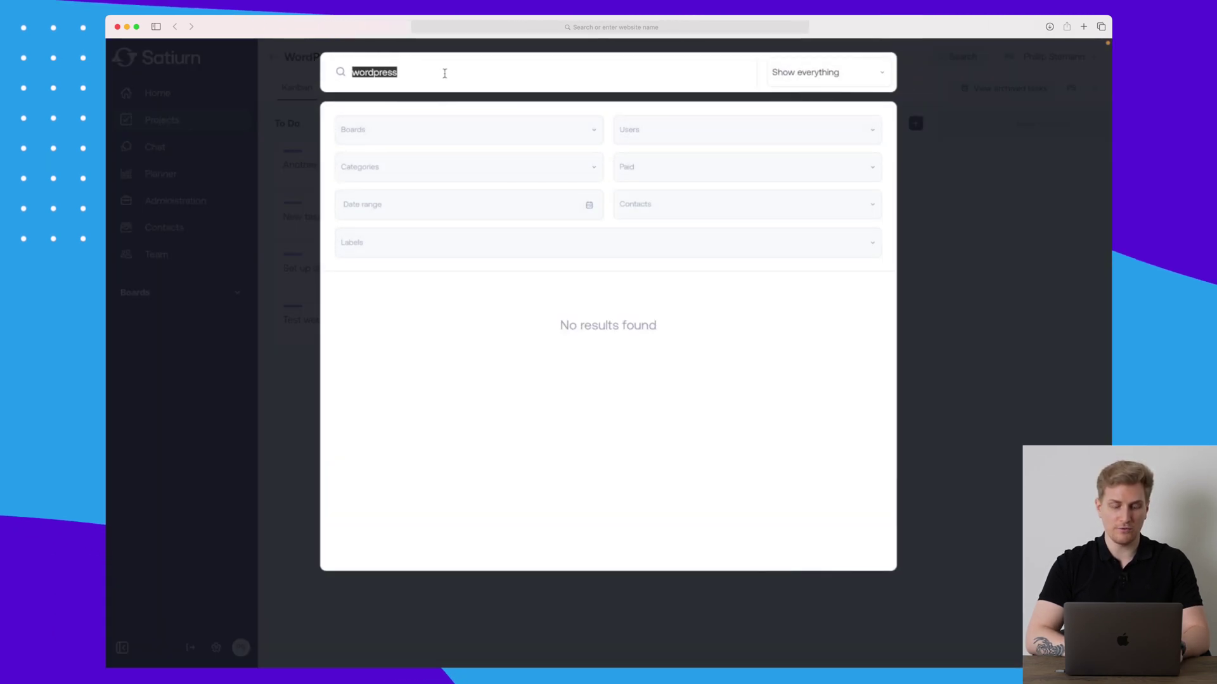
text(set up design)
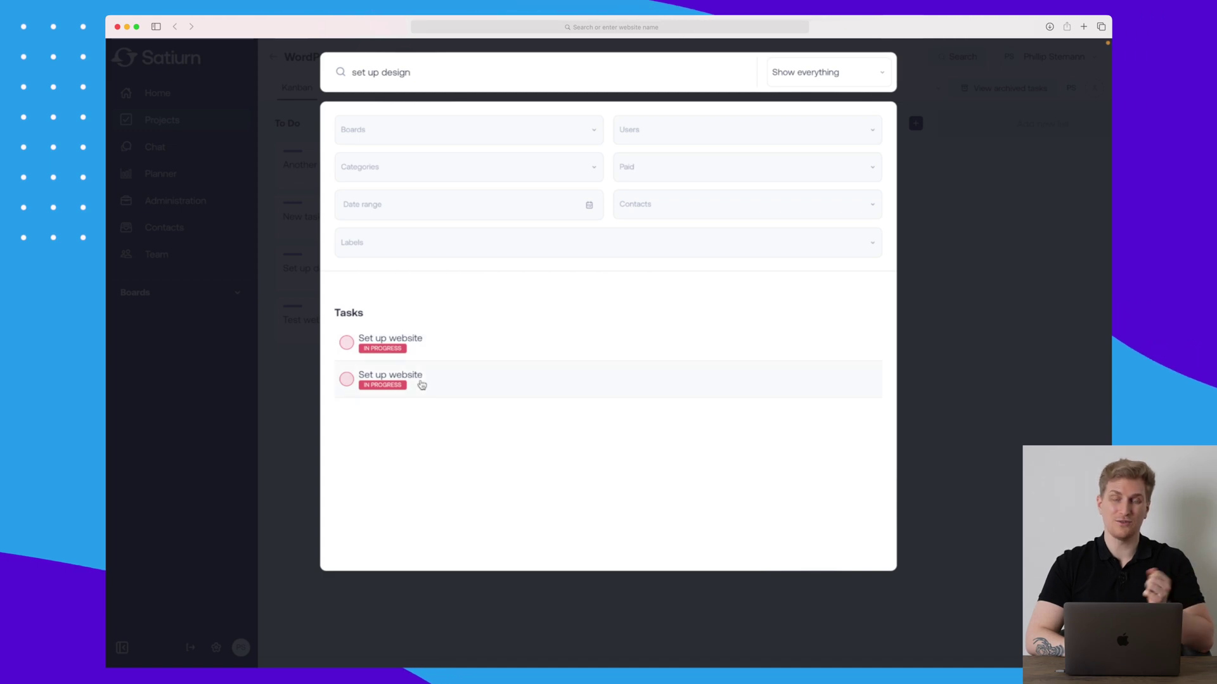
click(293, 387)
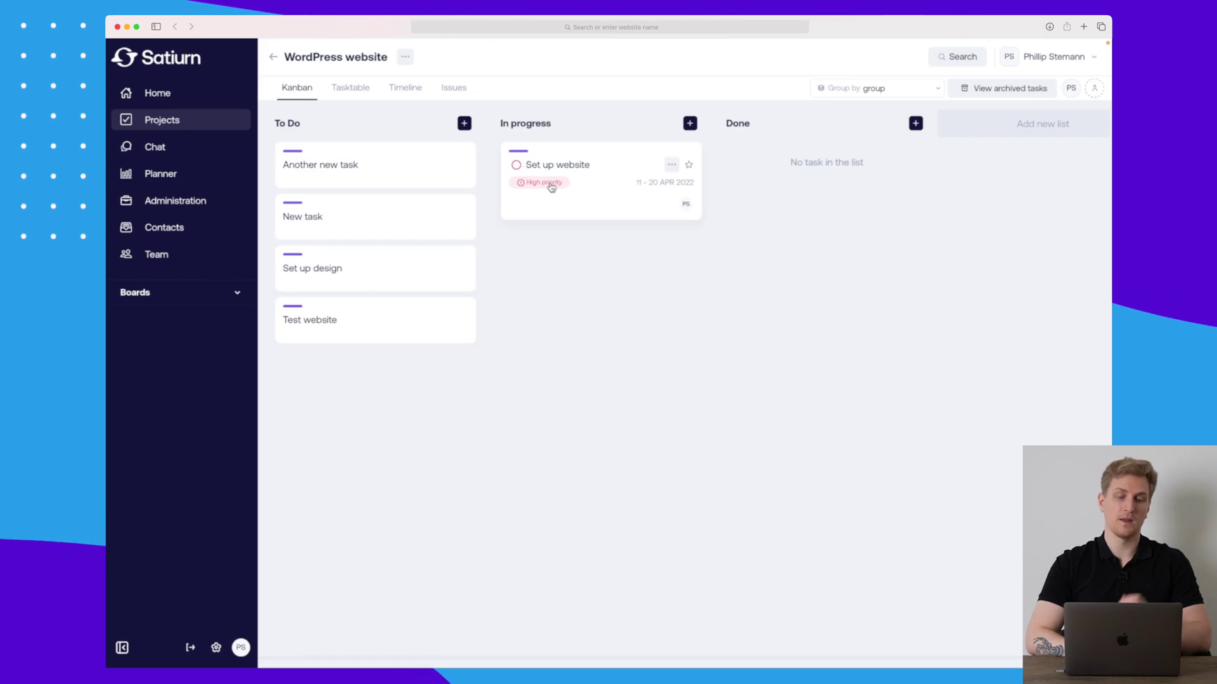
Step: Create a 'Sales' pipeline with one stage and start a new deal in it
click(174, 123)
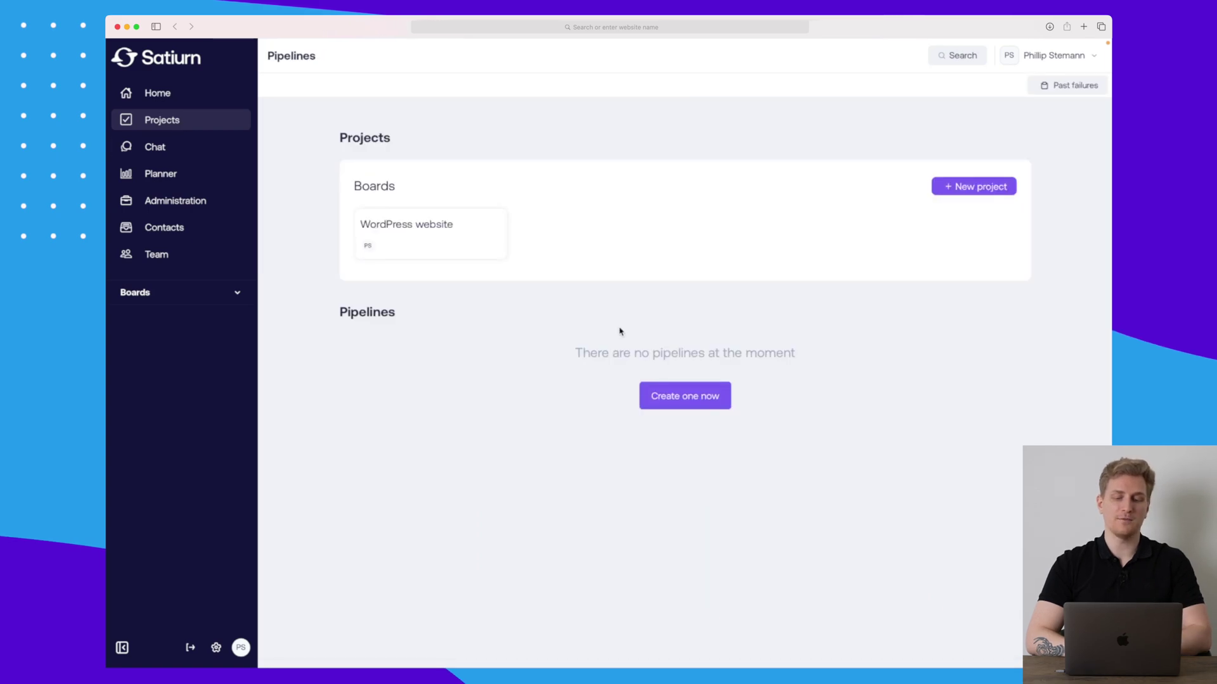
click(711, 399)
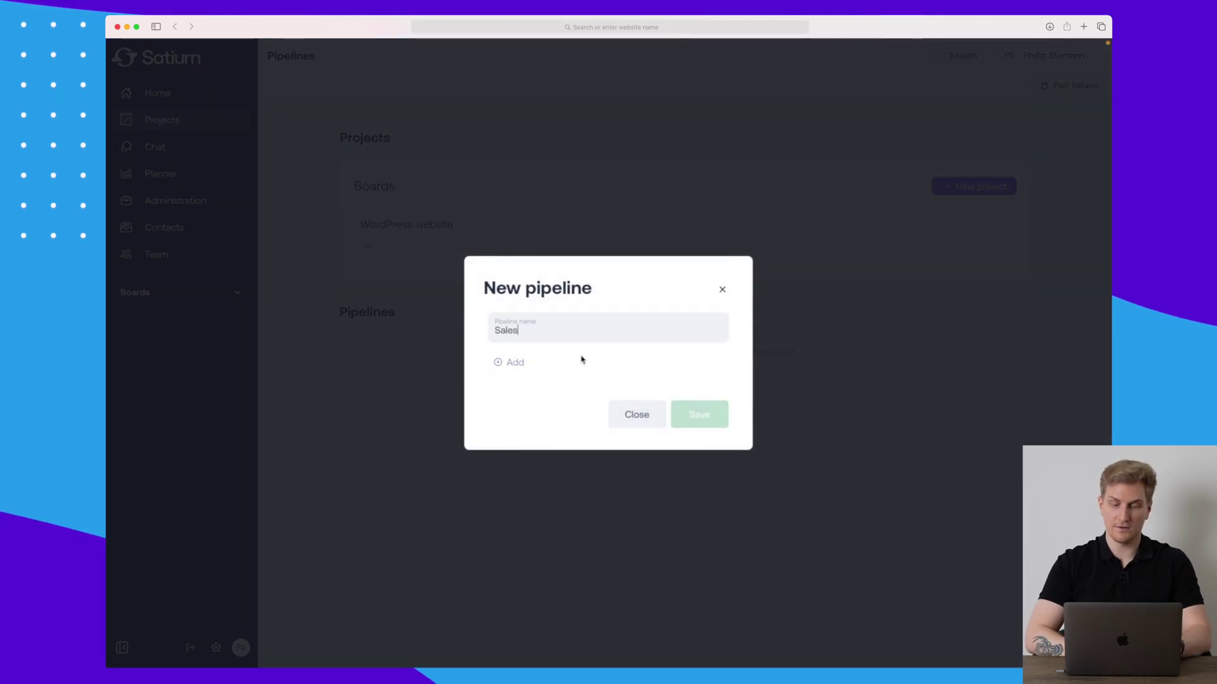
click(512, 362)
click(702, 374)
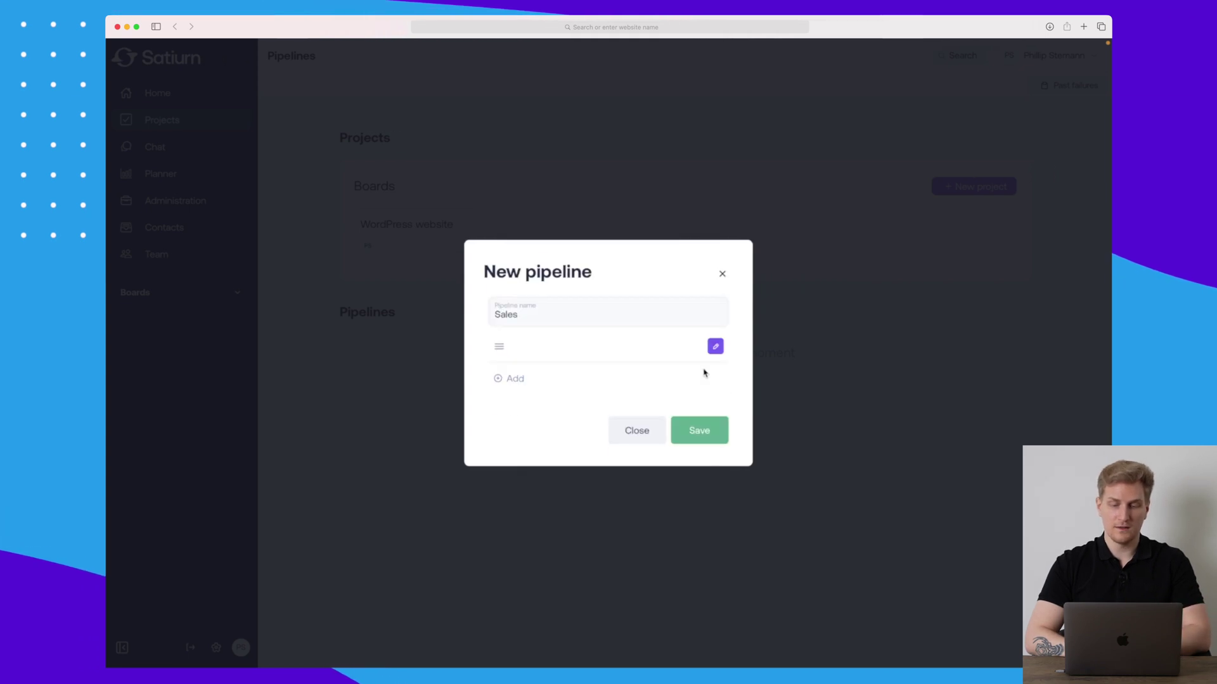
click(711, 429)
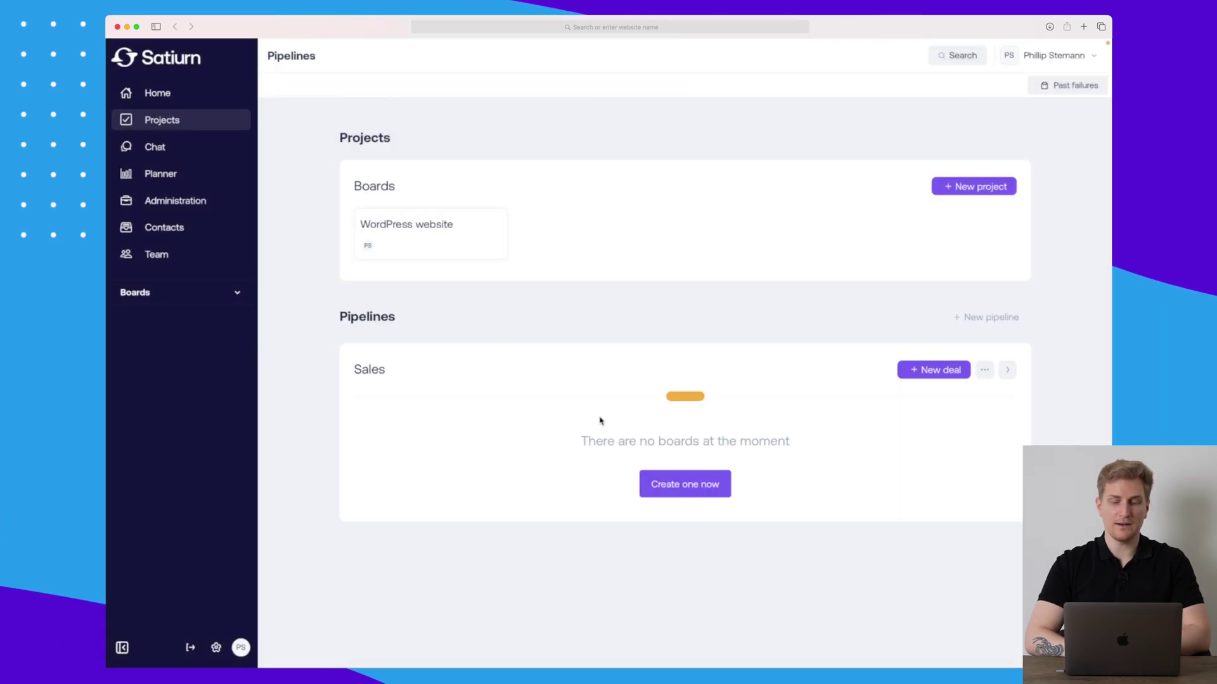
click(941, 373)
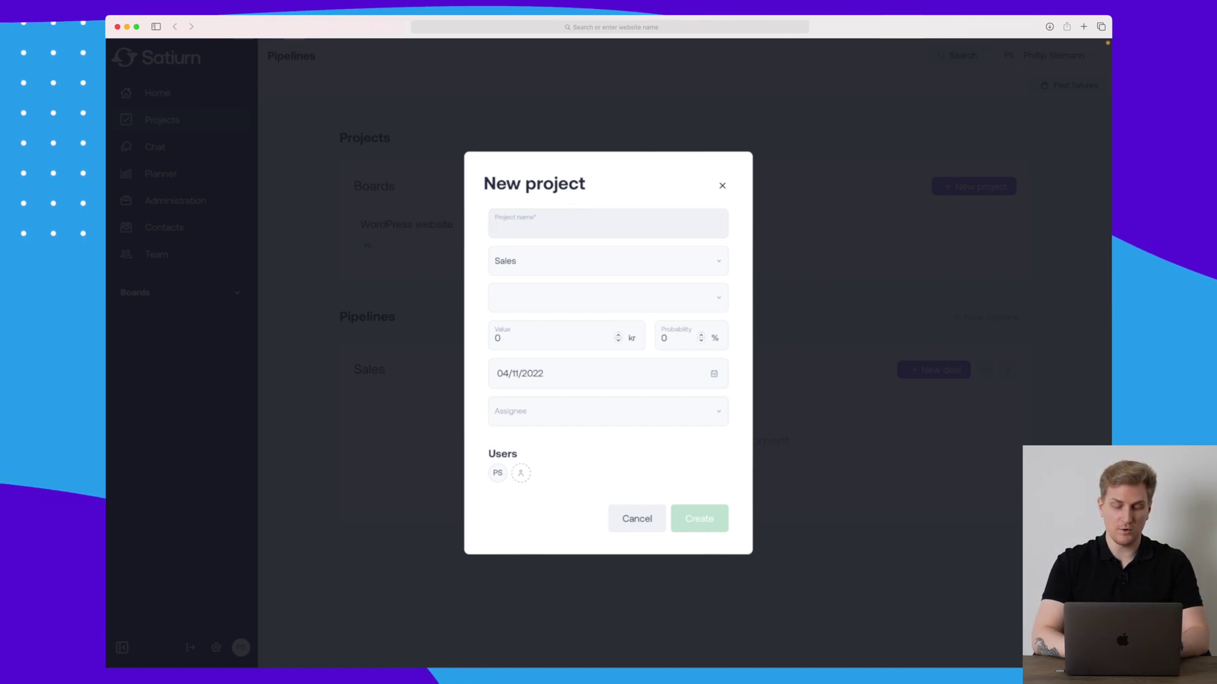
Step: Name the deal WordPress in the Sales pipeline, value 2000, expiring 14 April 2022
text(WordPress)
click(587, 258)
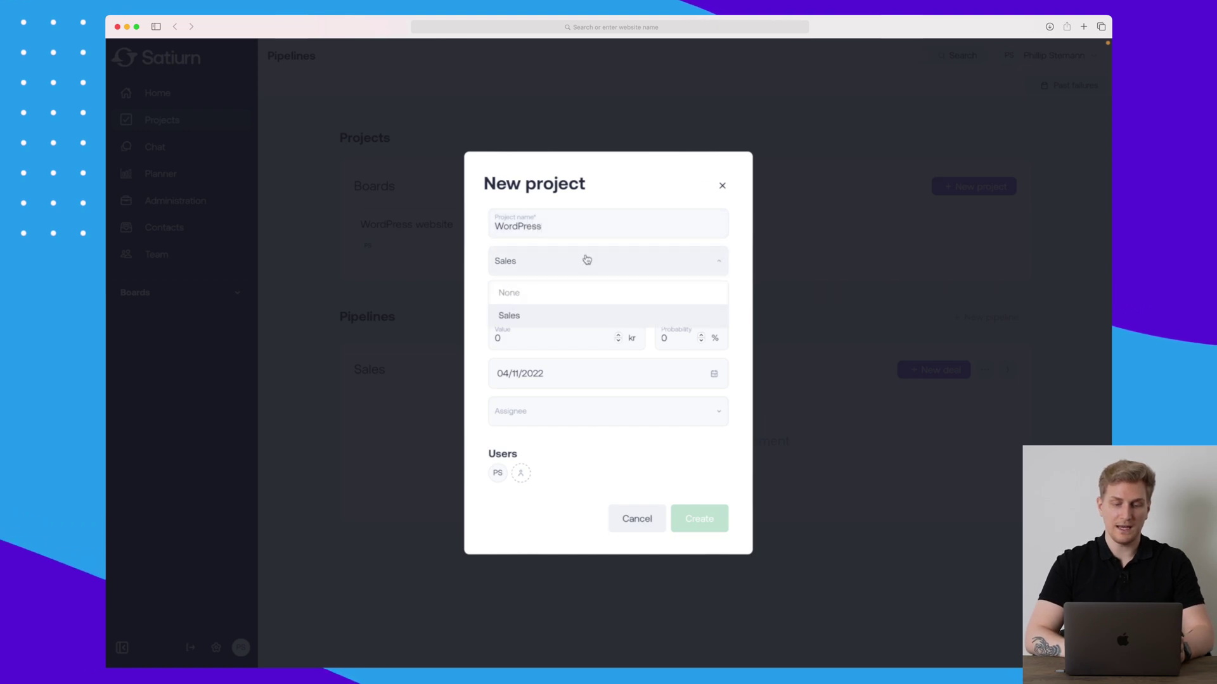
click(550, 320)
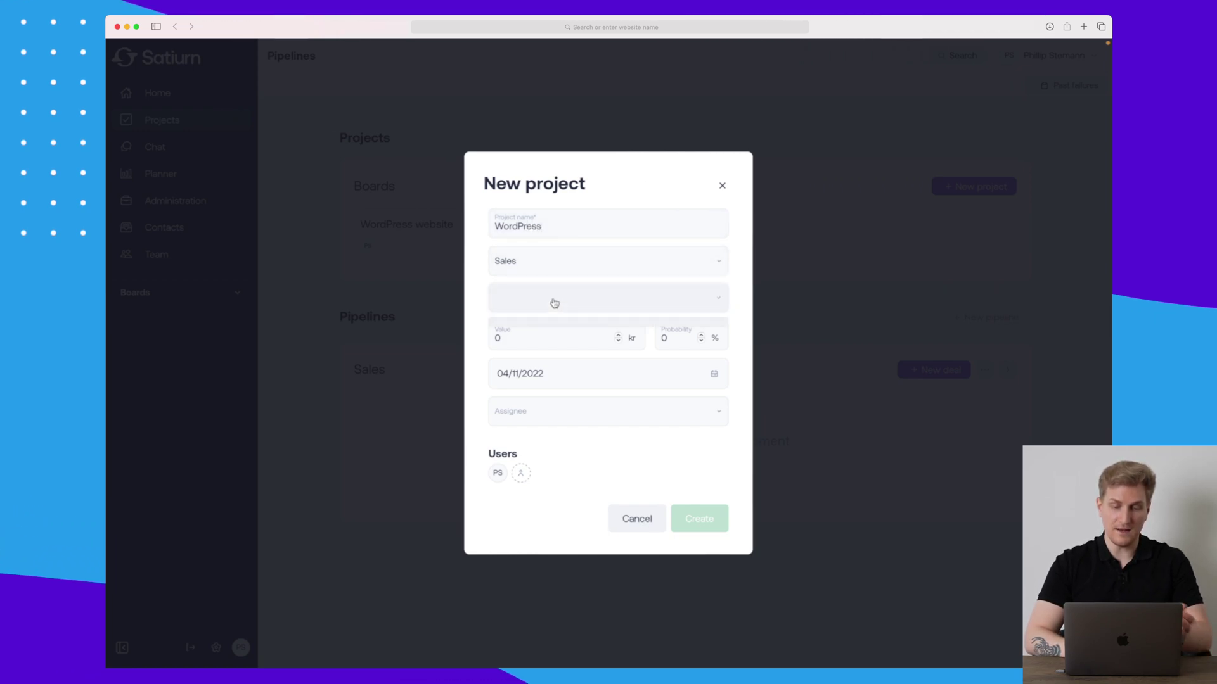
click(545, 341)
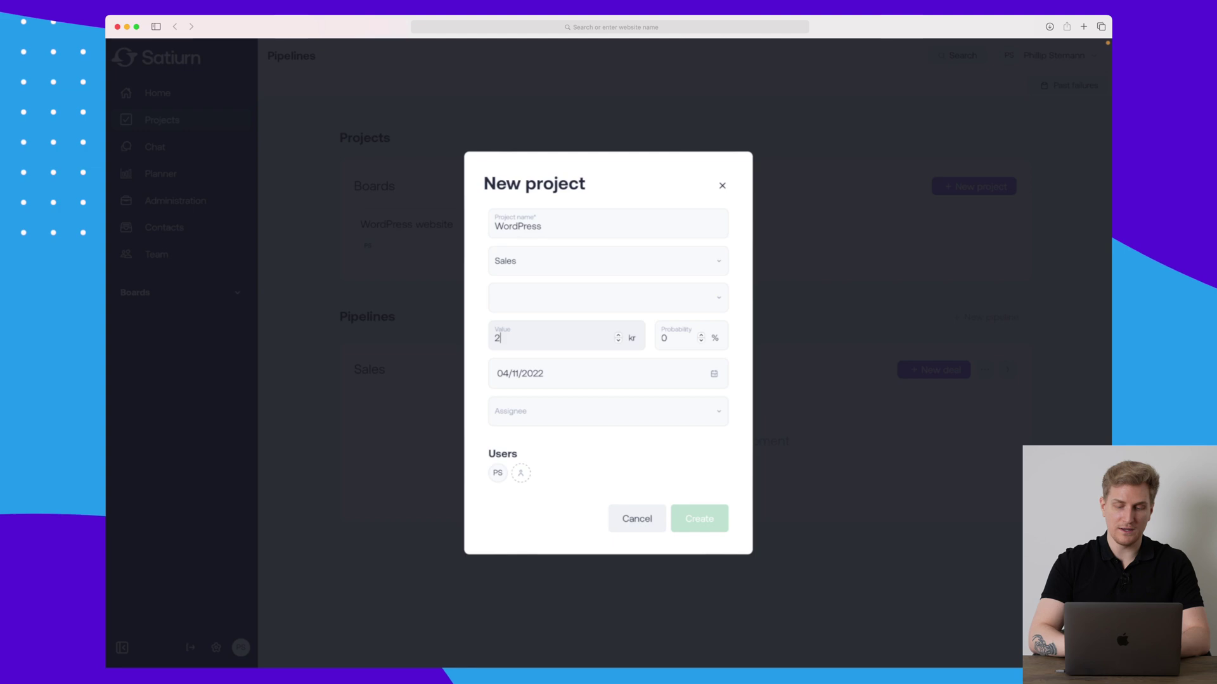
text(2000)
click(592, 374)
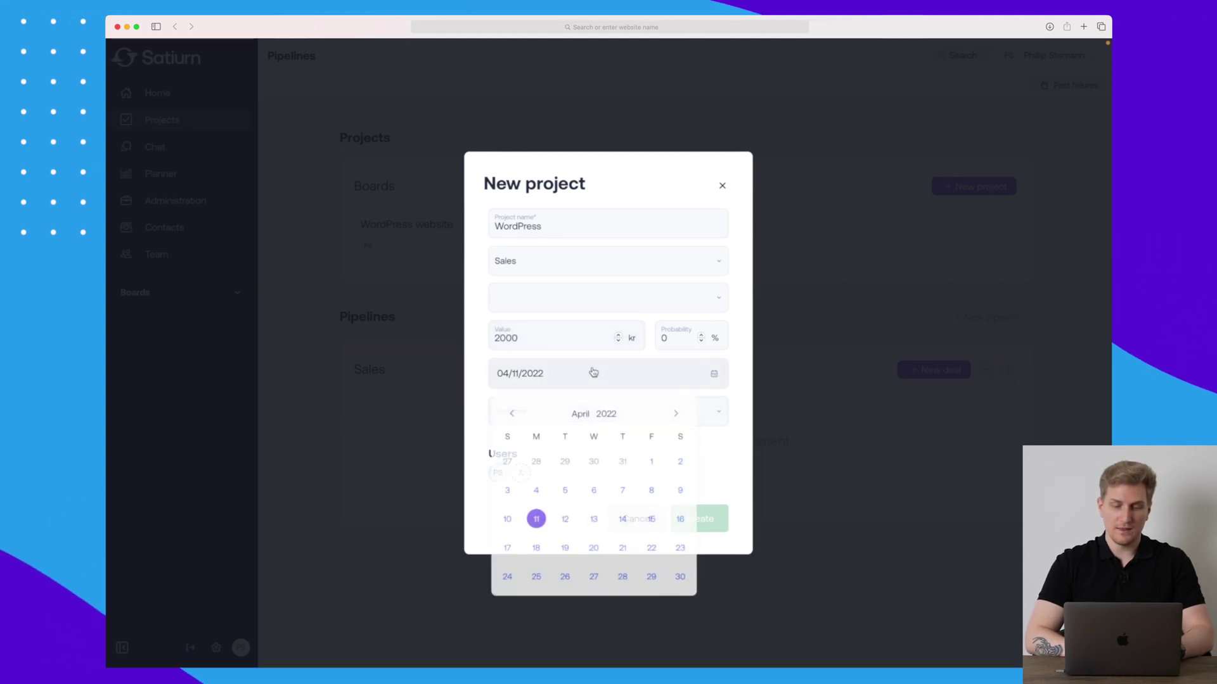
click(623, 519)
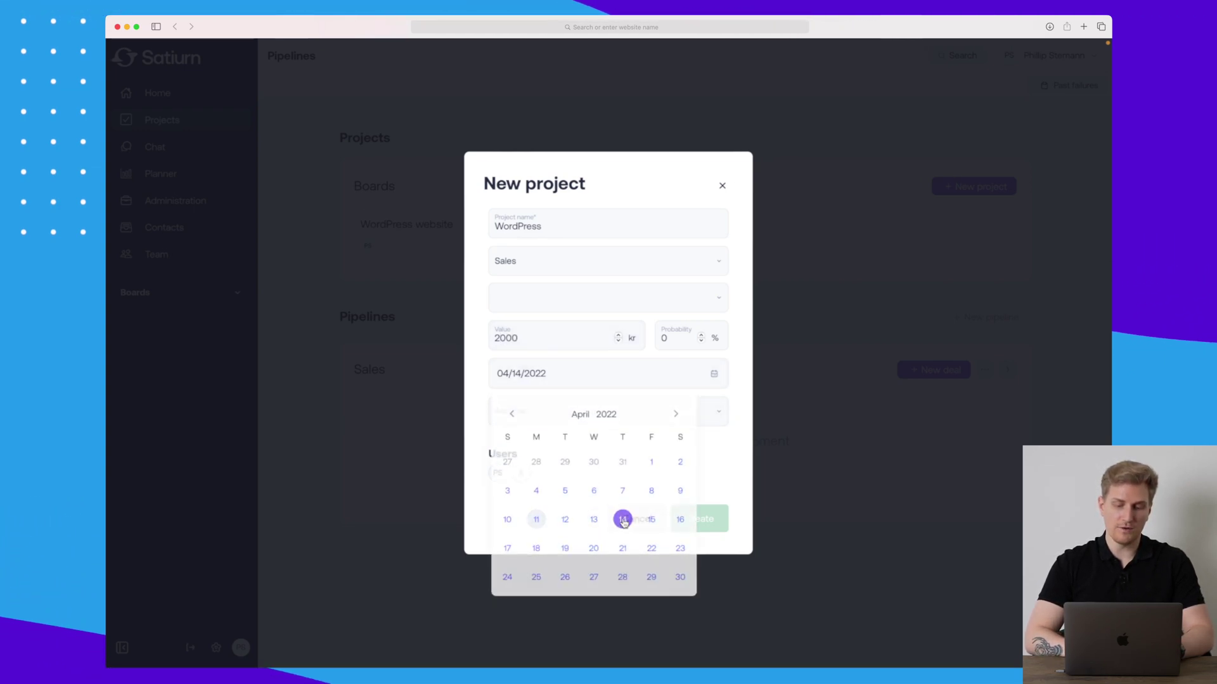
Step: Assign yourself, set 50% probability, create the WordPress deal and open it
click(596, 415)
click(560, 440)
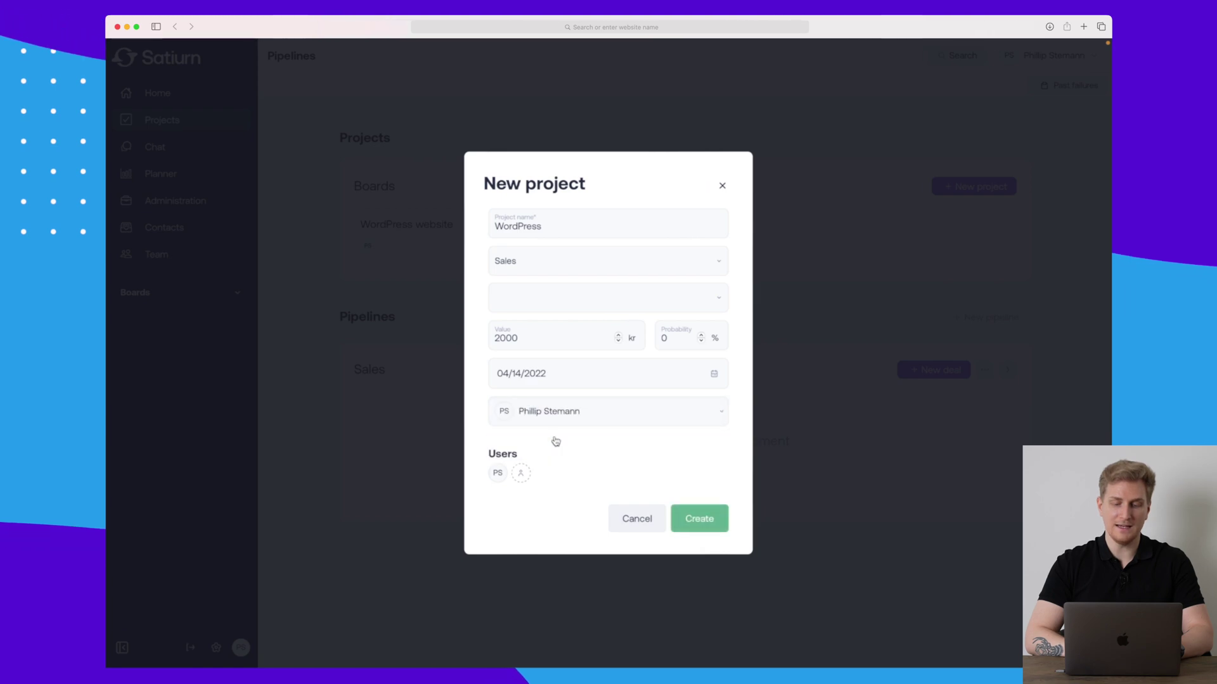
double_click(663, 338)
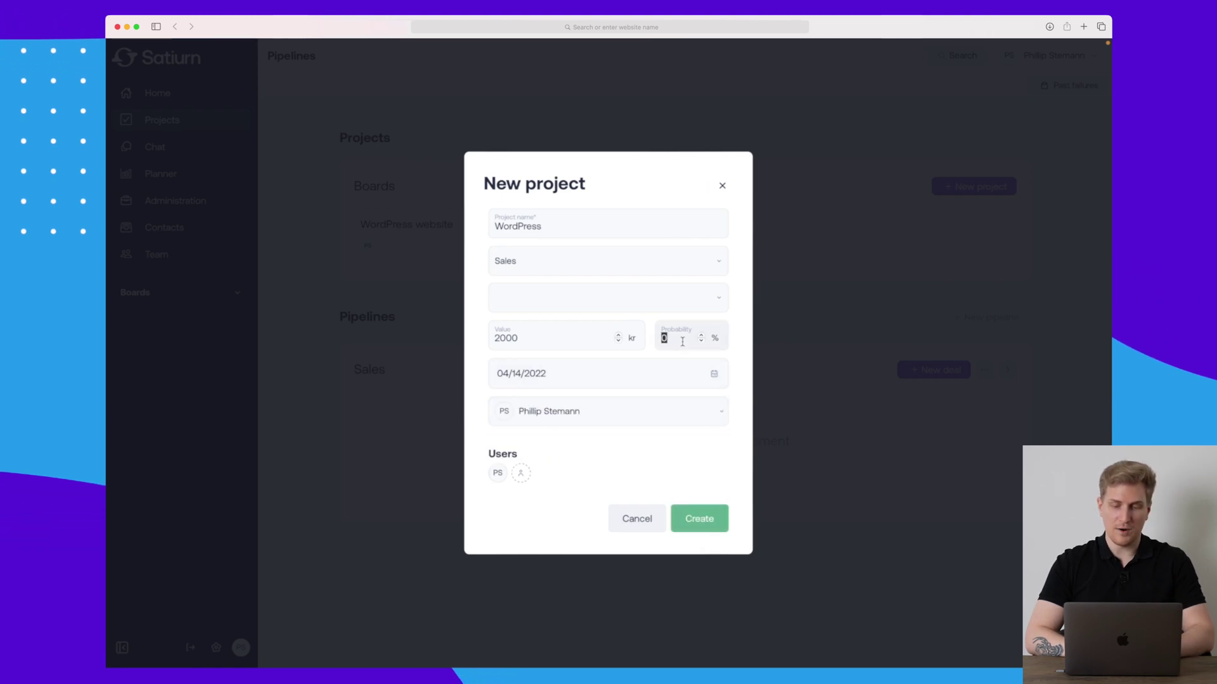
text(50)
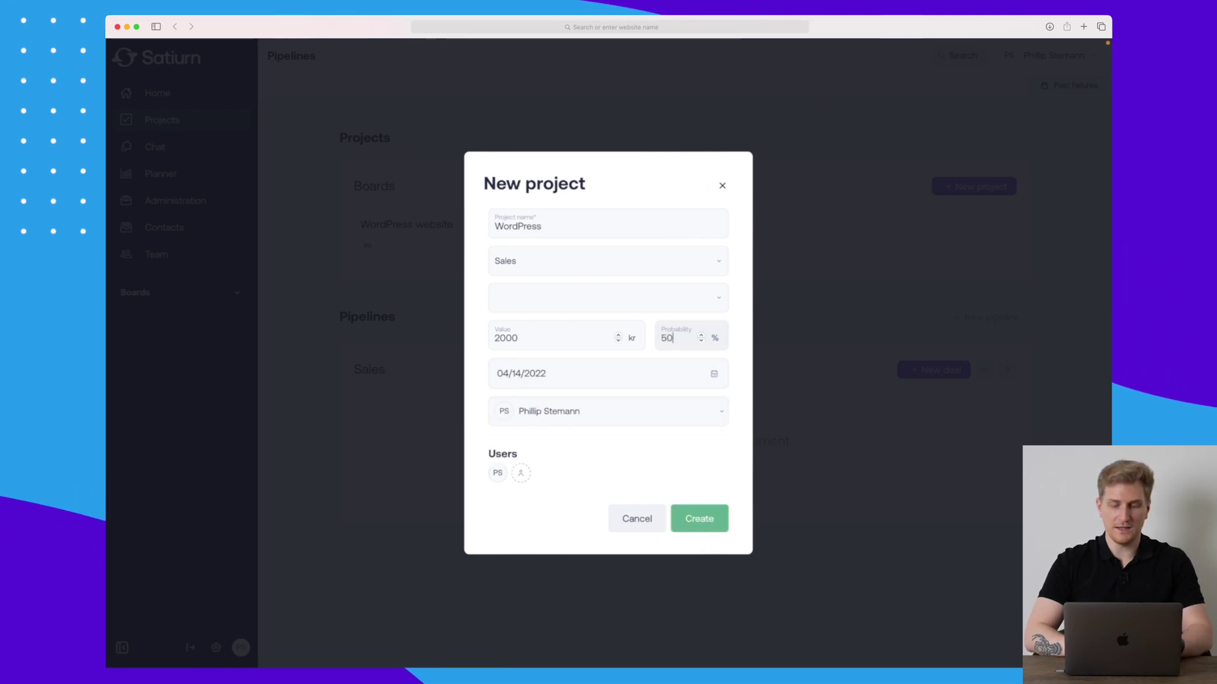
click(700, 518)
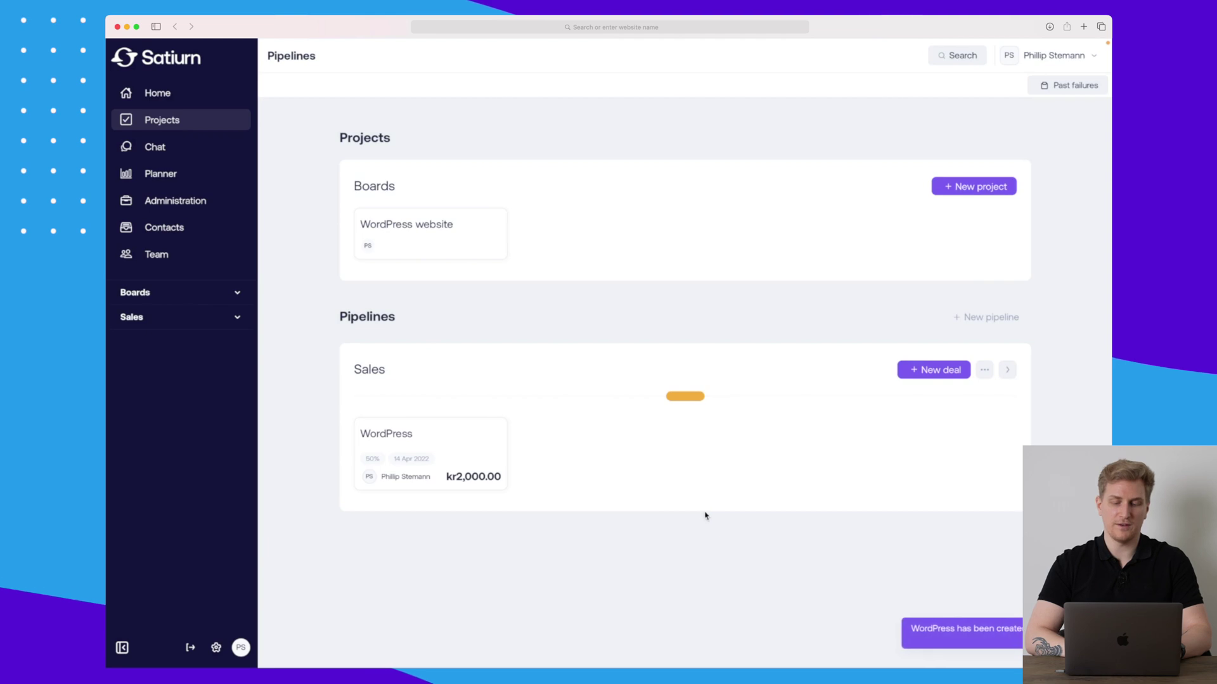
click(459, 453)
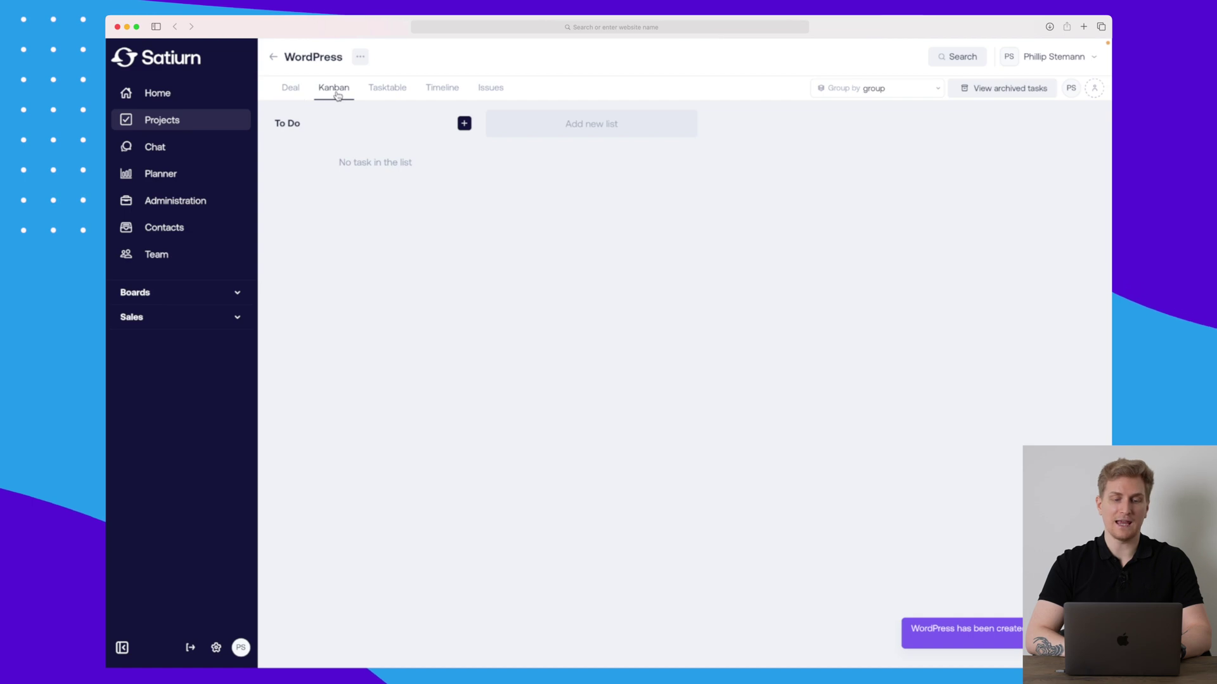
Step: Switch the WordPress deal to Tasktable and Timeline views, then back to its info page
click(388, 88)
click(447, 93)
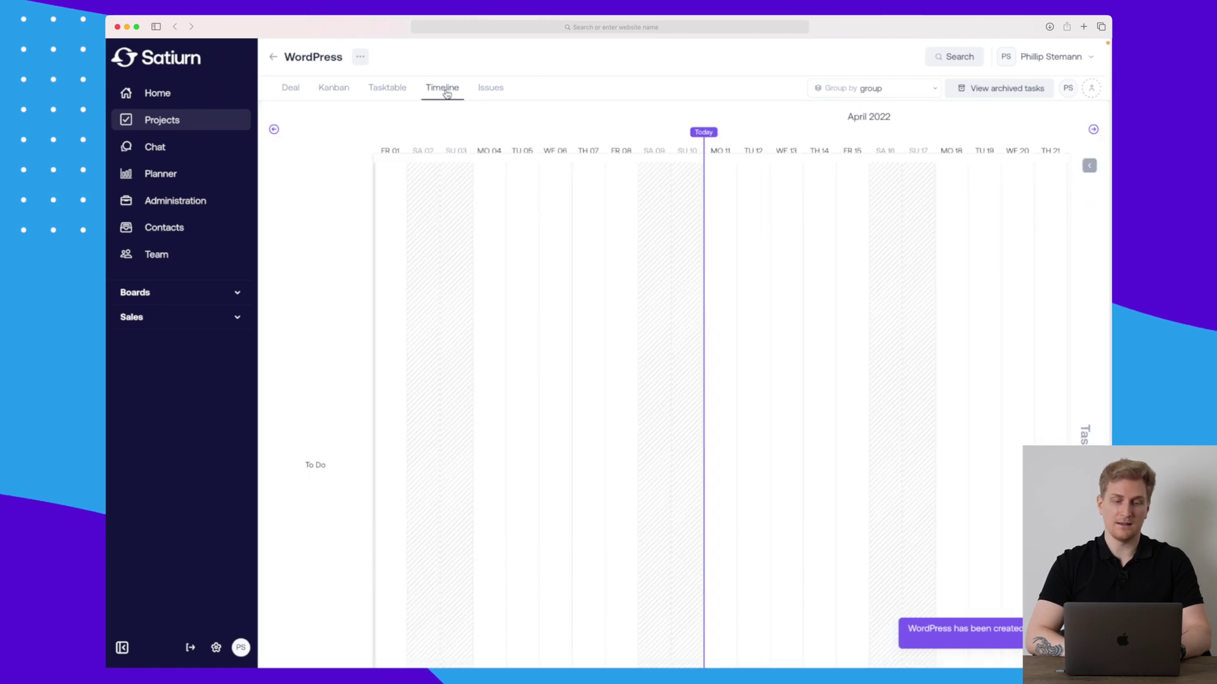
click(291, 92)
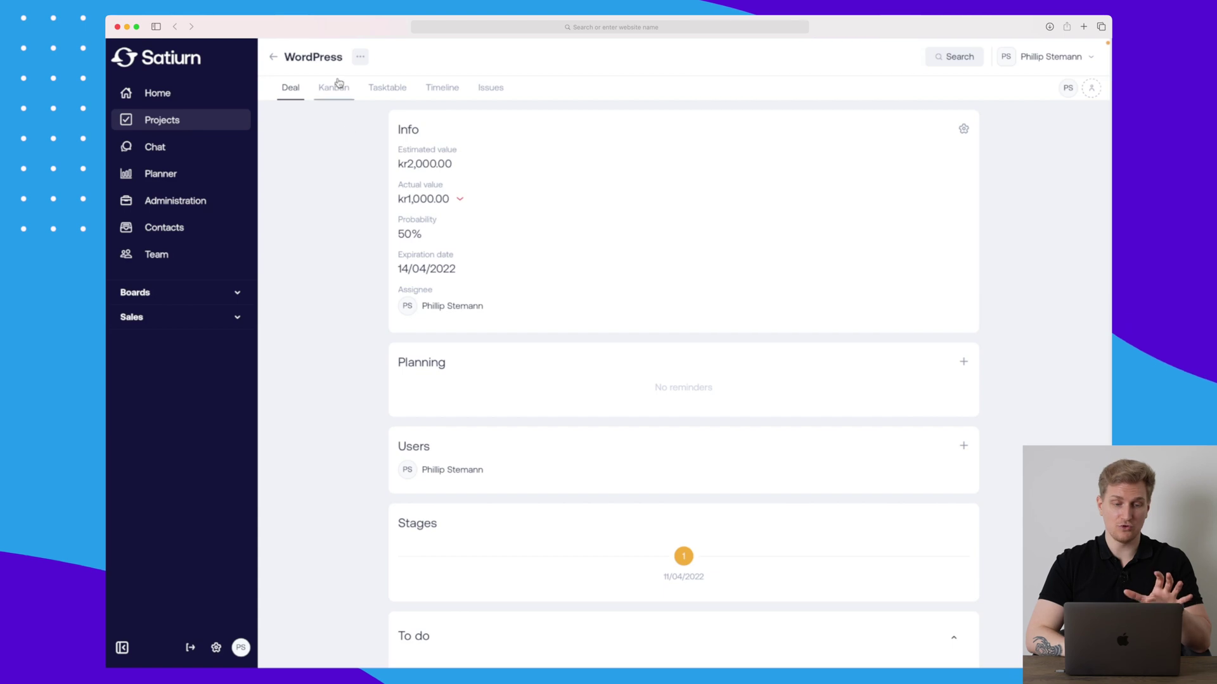
Step: Discard a new reminder for the WordPress deal and scroll to its Actions and History panels
scroll(630, 350, down, 5)
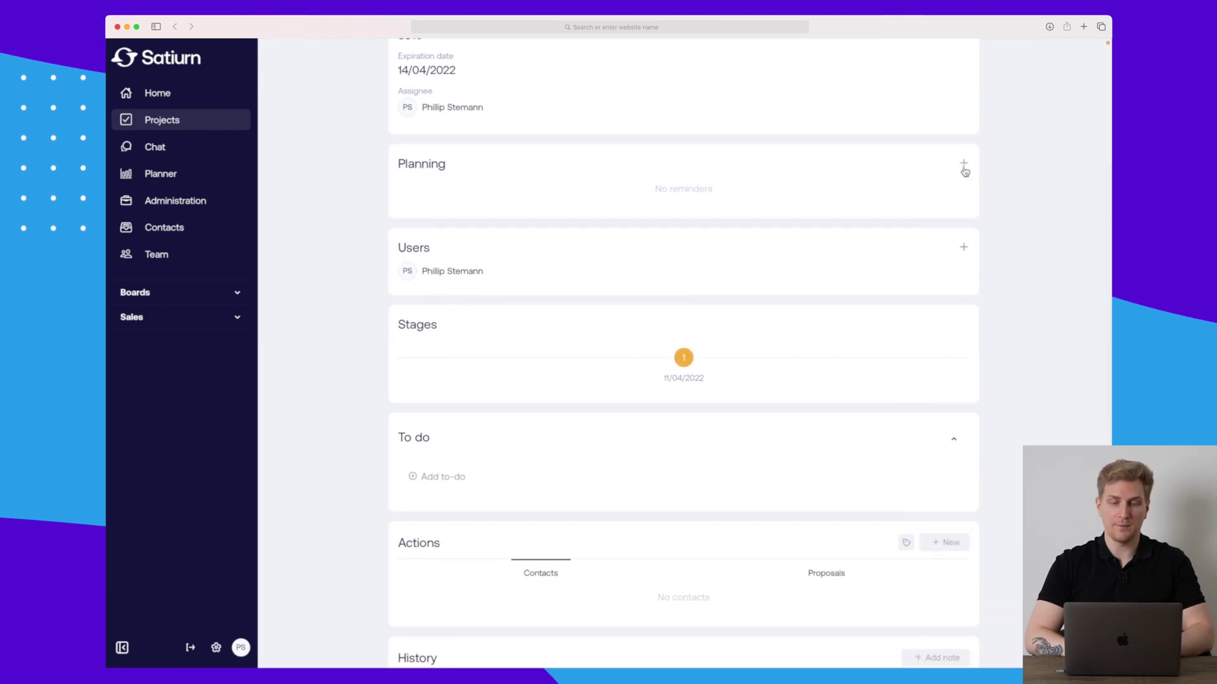
click(963, 165)
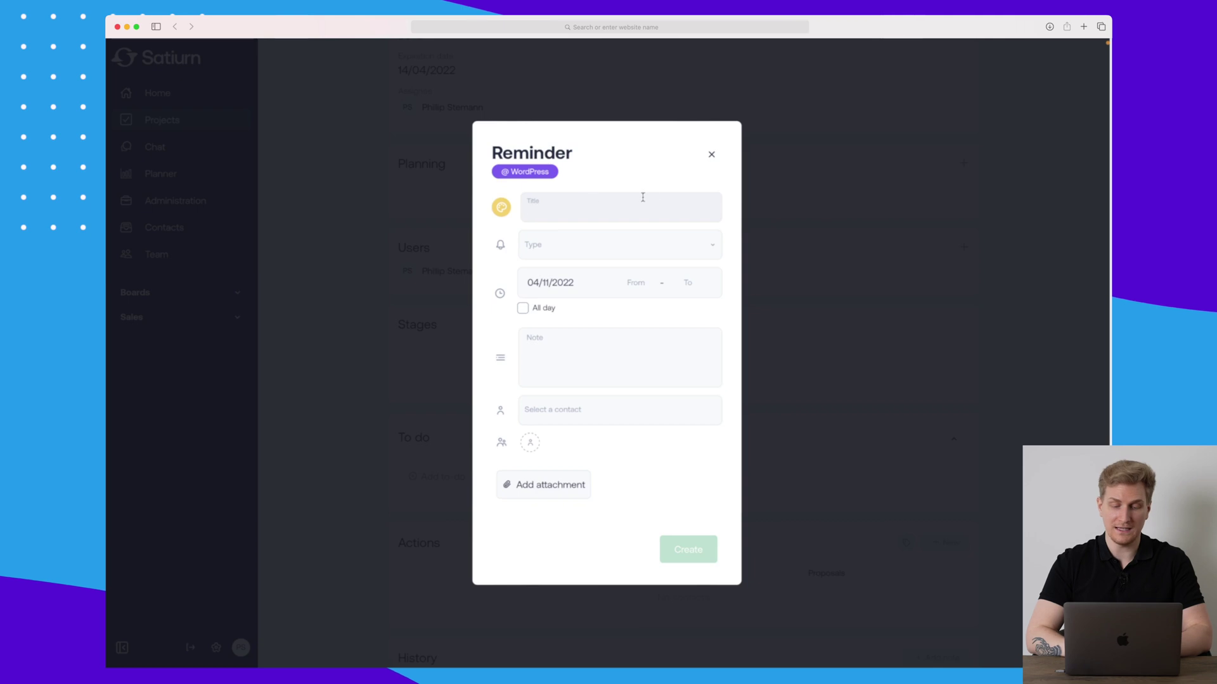
click(711, 154)
scroll(536, 280, down, 2)
scroll(533, 284, down, 2)
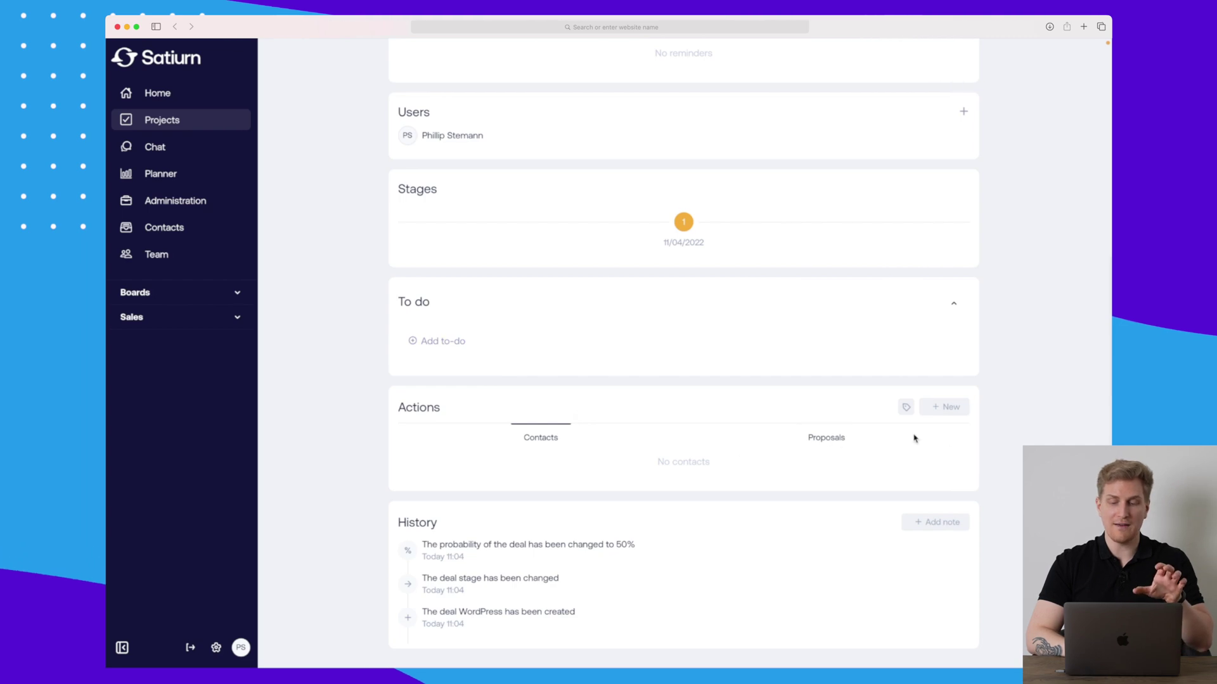
Step: Create a WordPress proposal with items 'Set up website' and 'Set up design' at 1000 kr each
click(956, 410)
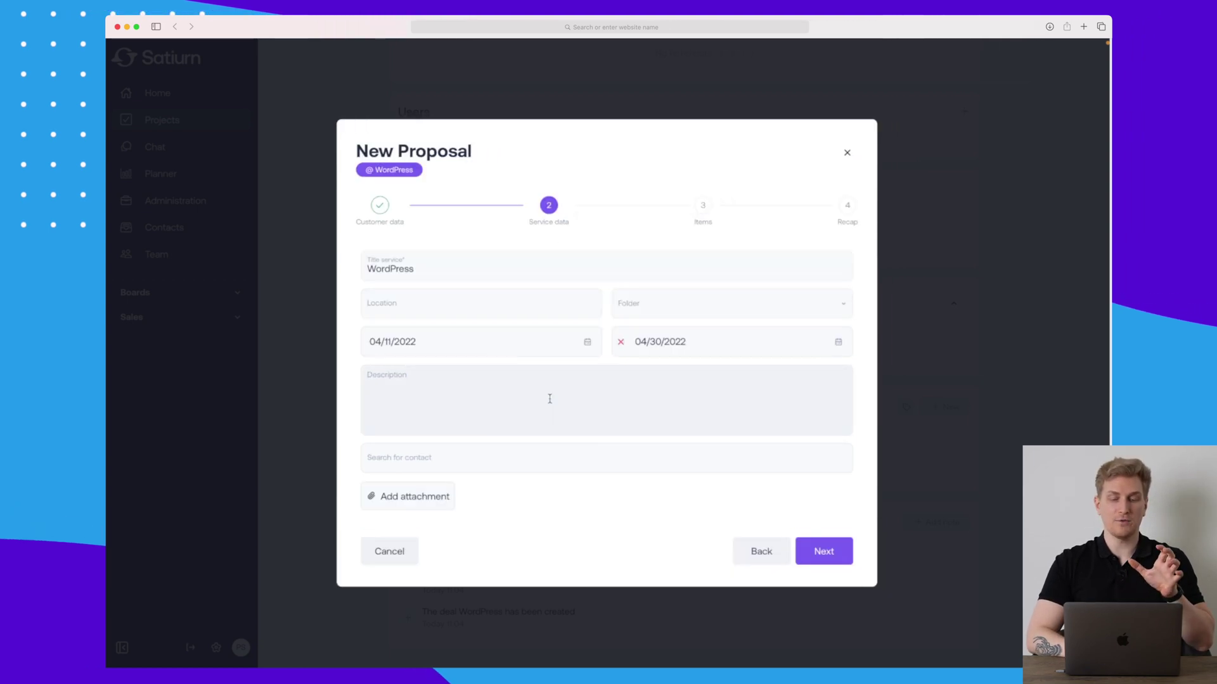
click(823, 552)
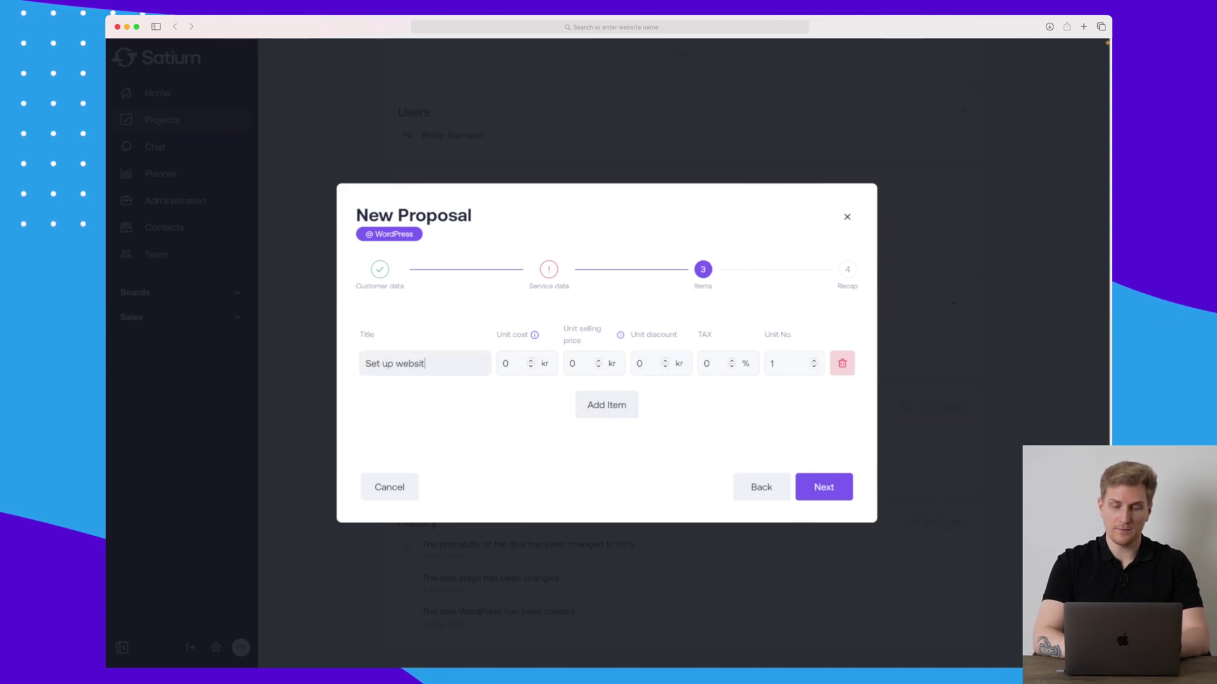
text(1000)
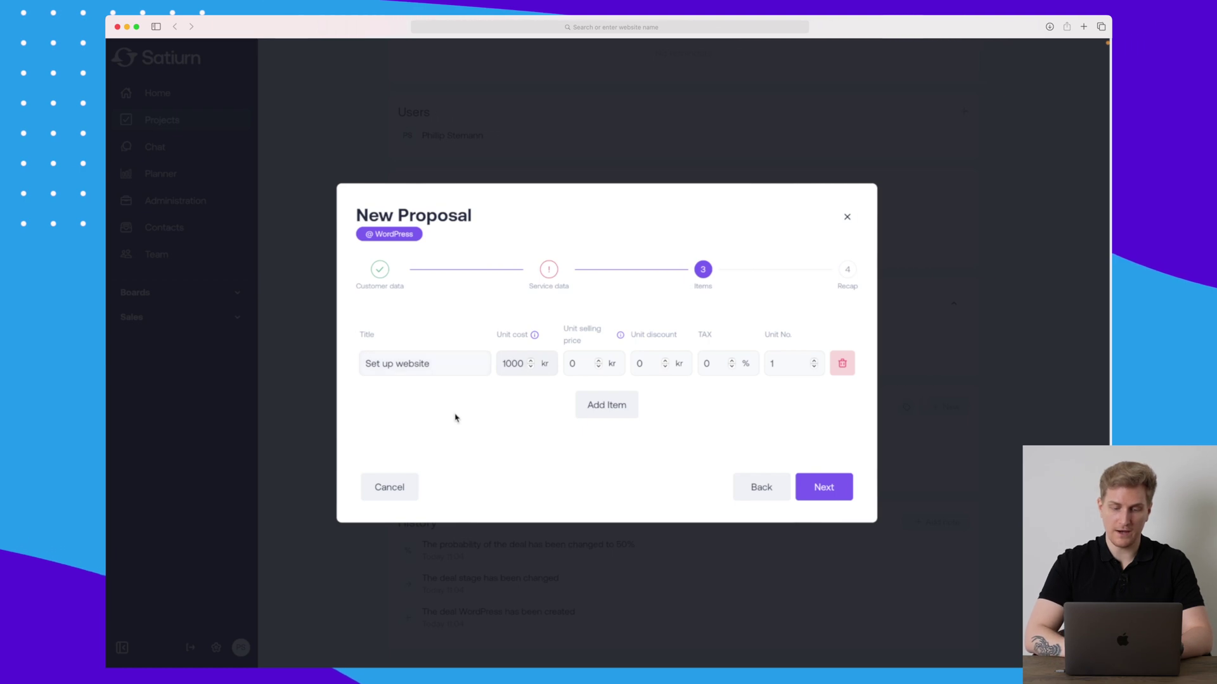
click(633, 414)
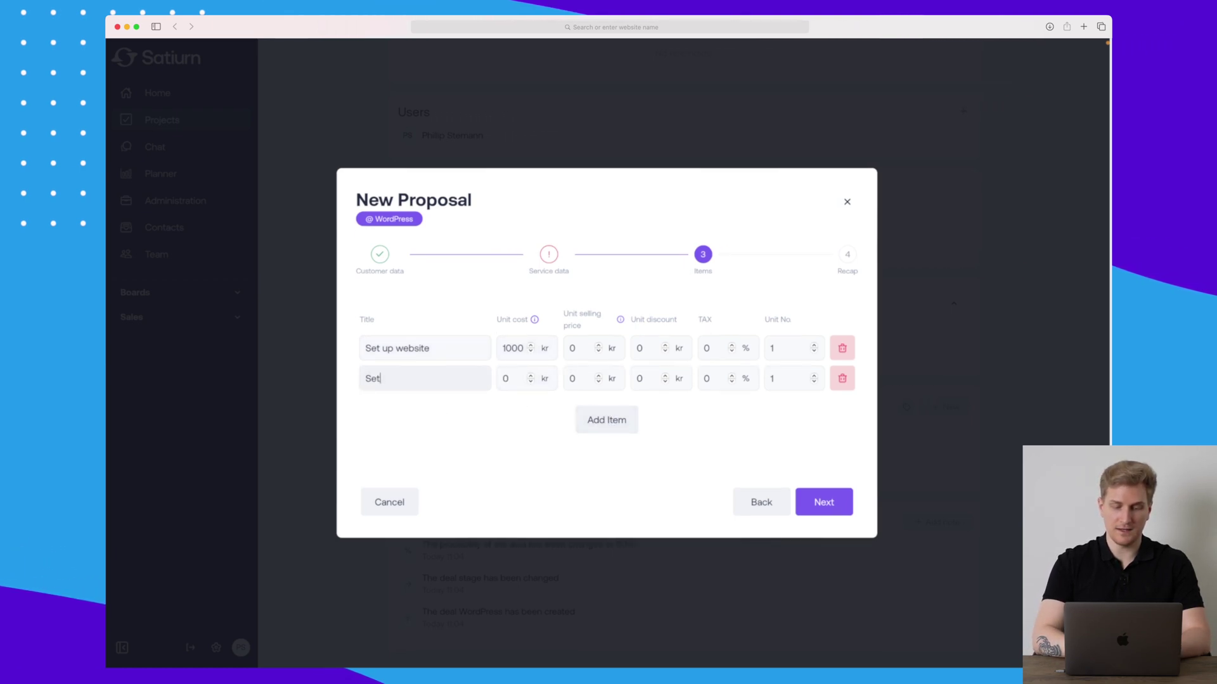
text(Set up des)
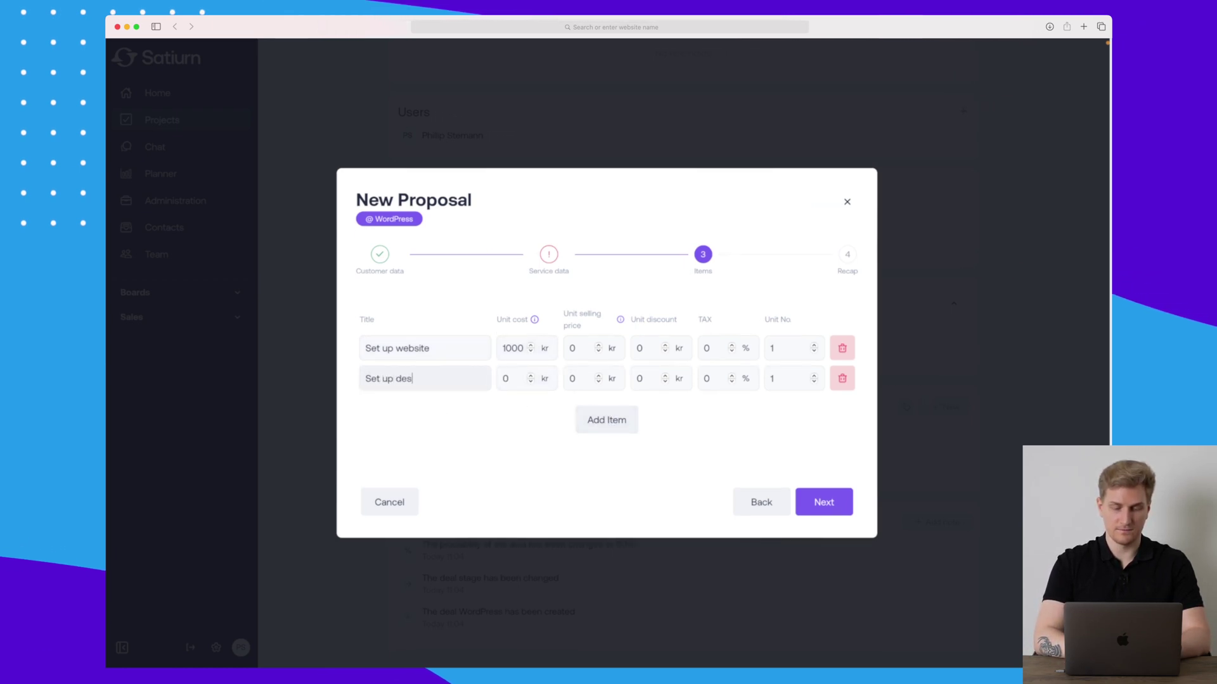
text(ign)
key(Tab)
text(1000)
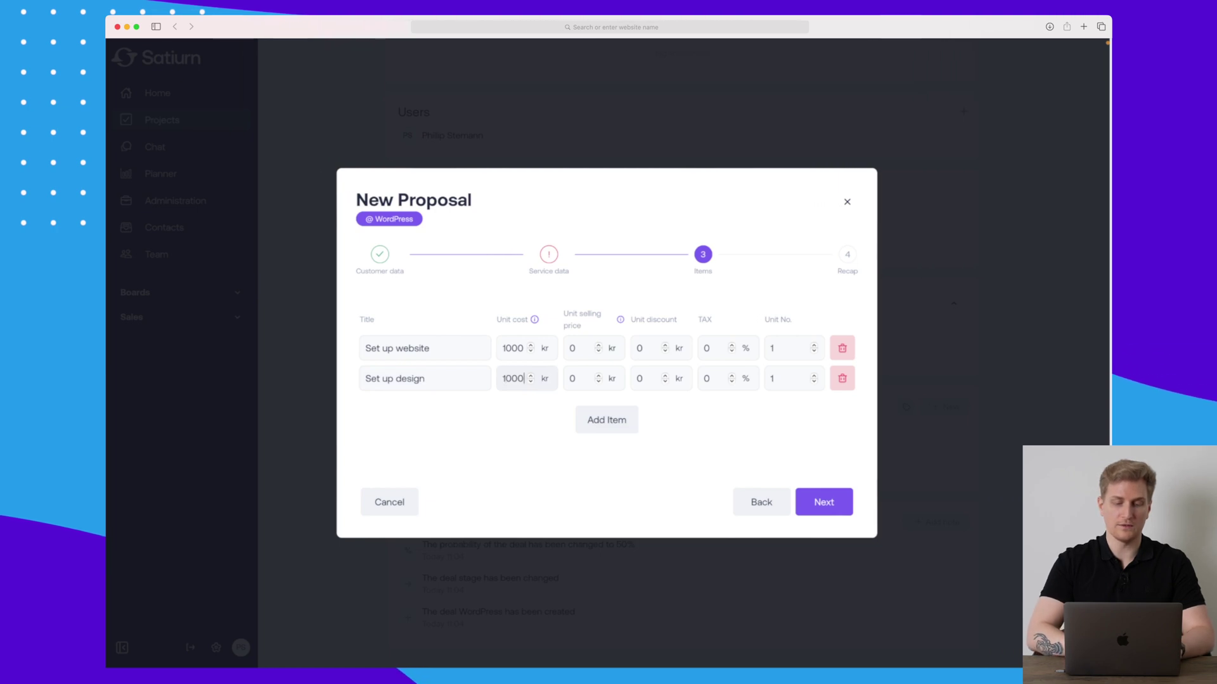
click(836, 510)
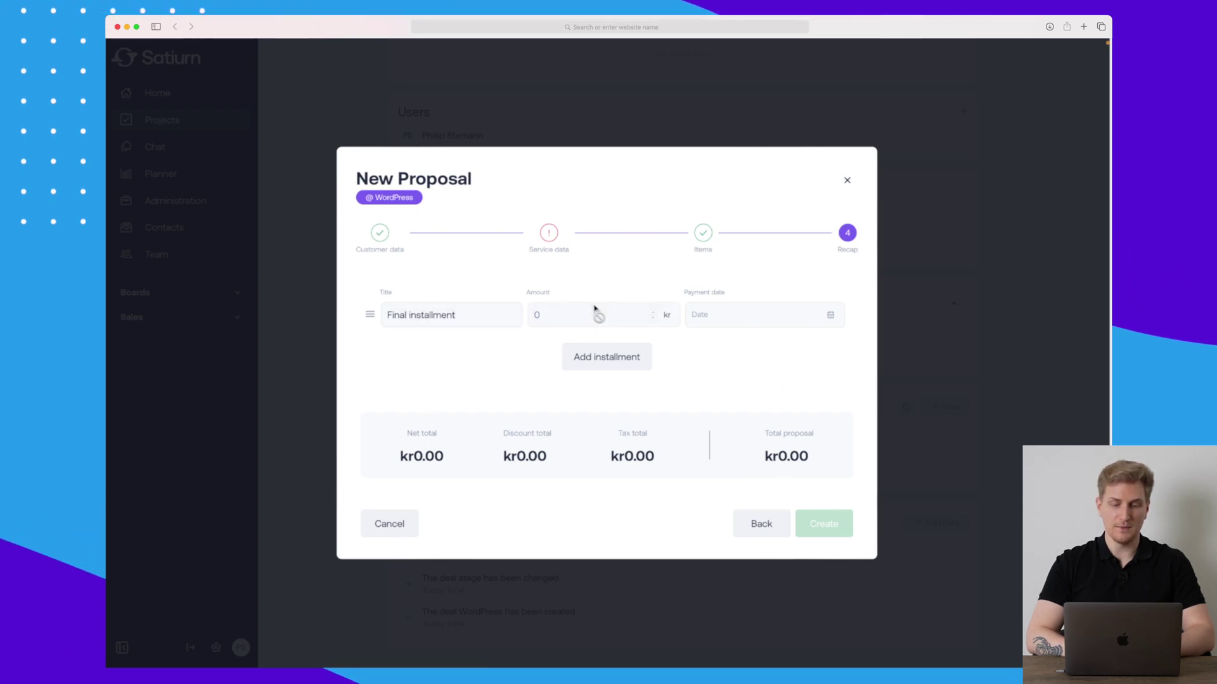
Step: Date the final installment 04/29/2022, put the proposal in the Running folder, and create it
click(740, 317)
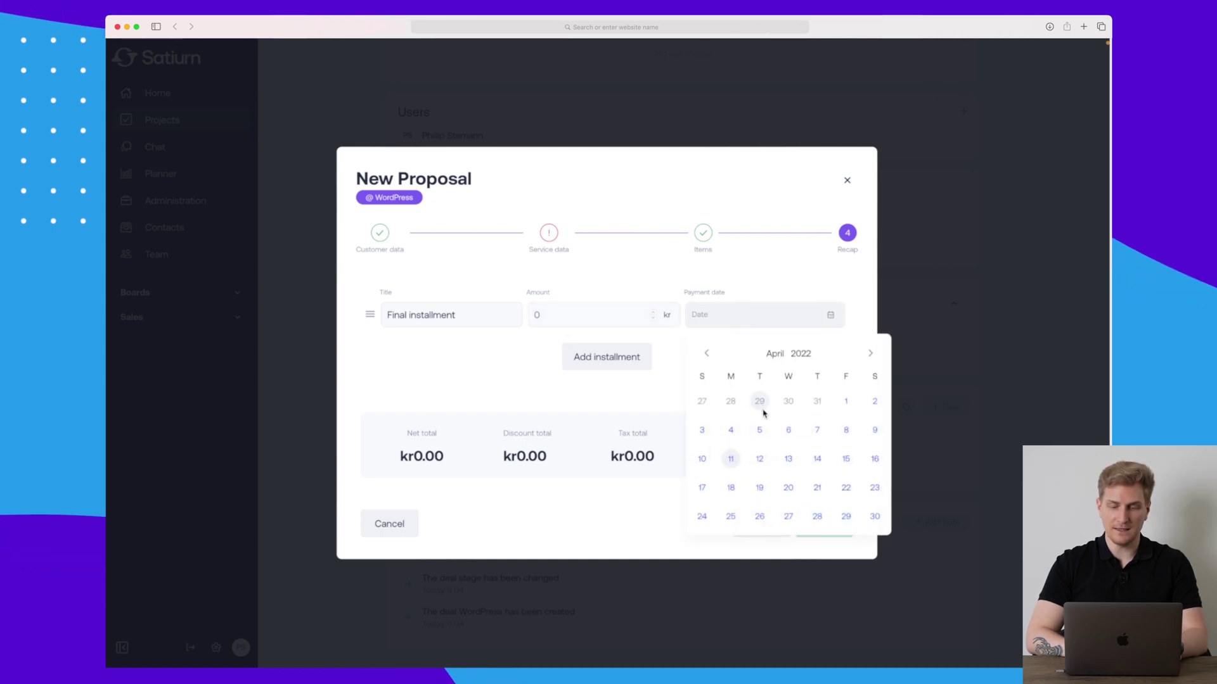
click(847, 517)
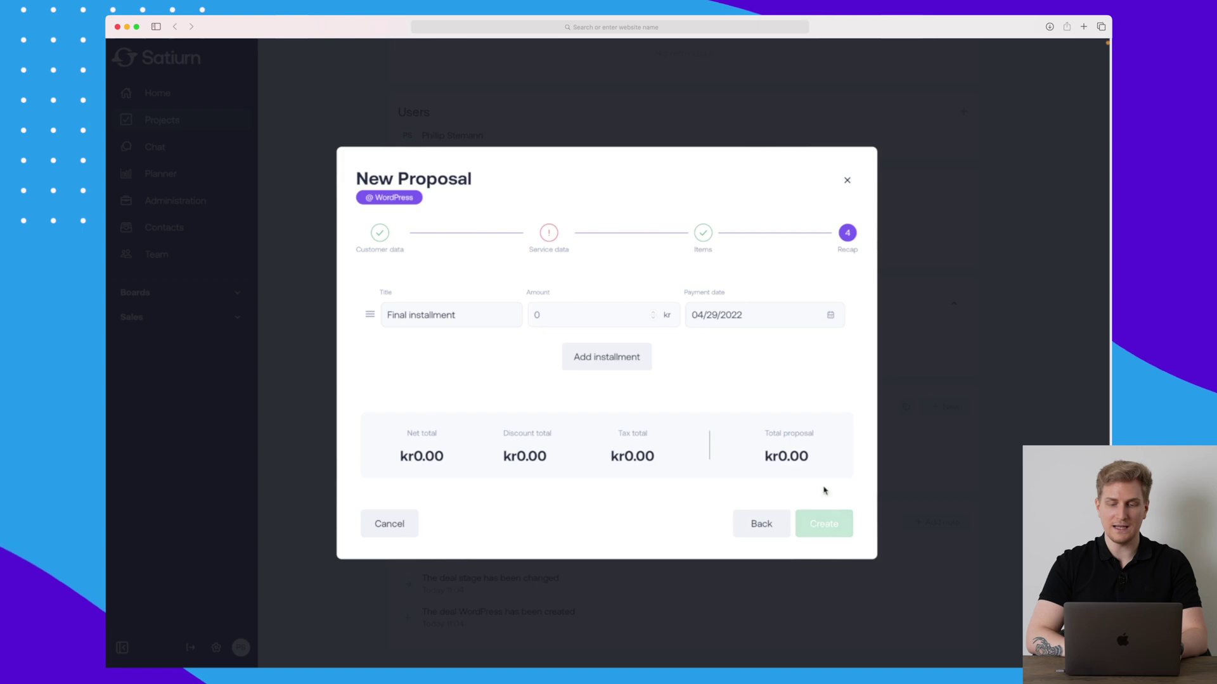
click(542, 234)
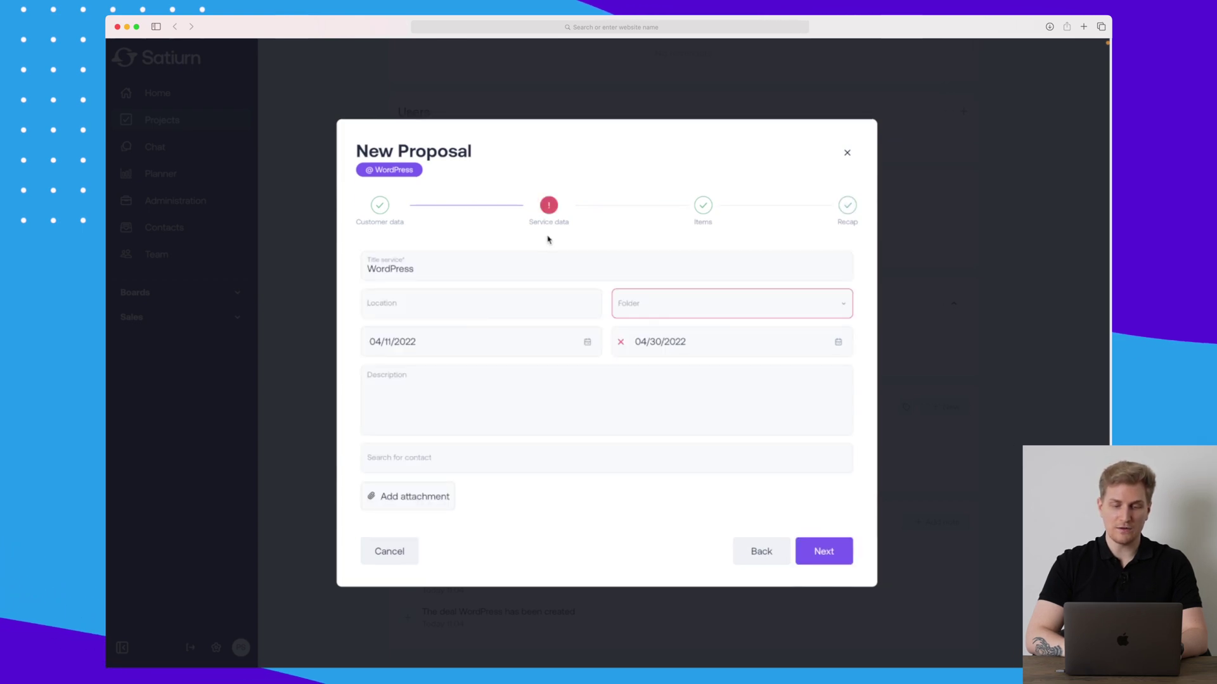
click(643, 304)
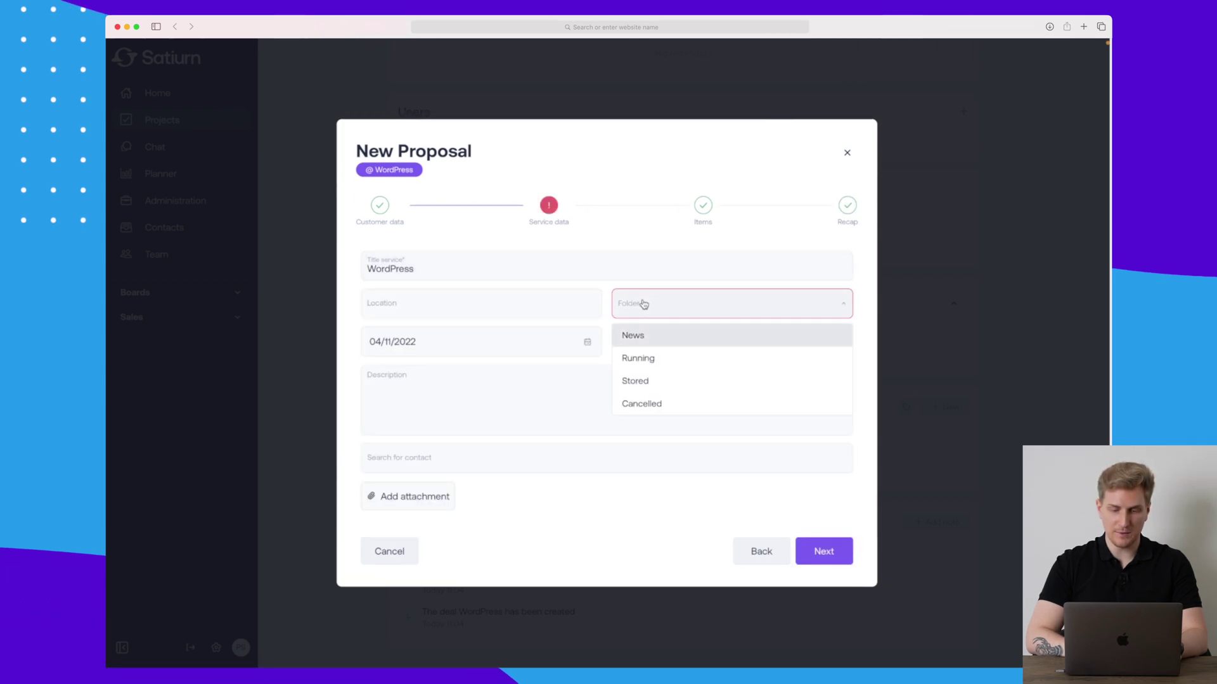
click(651, 359)
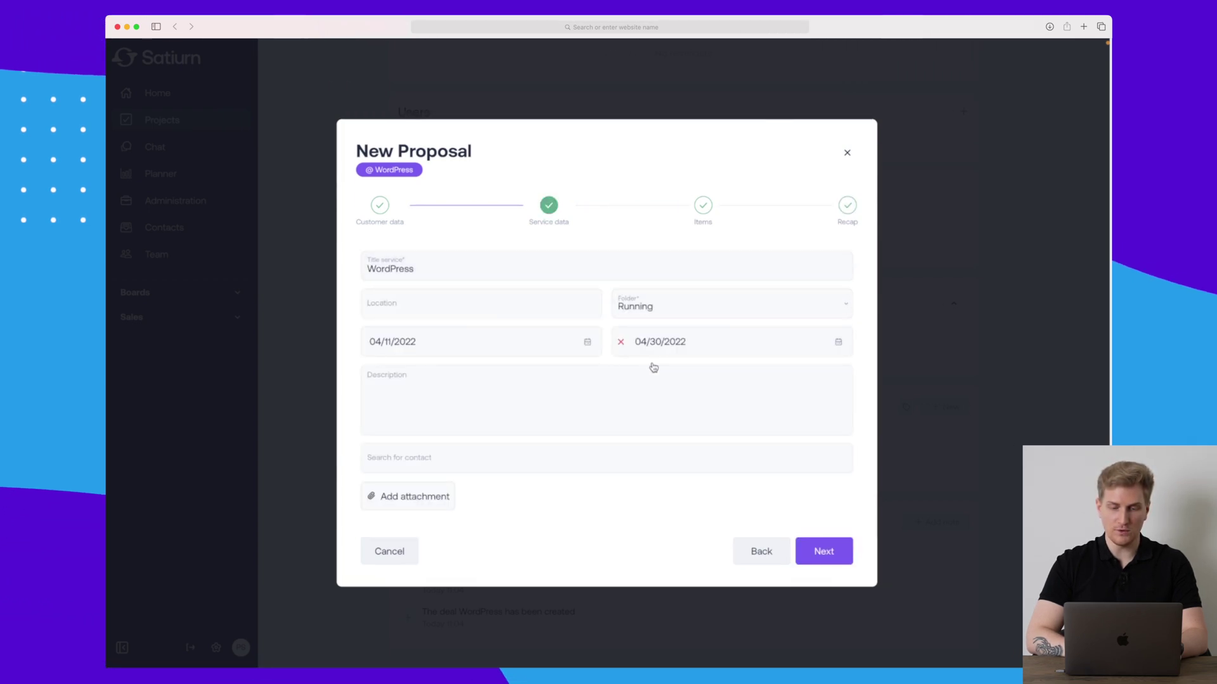
click(845, 212)
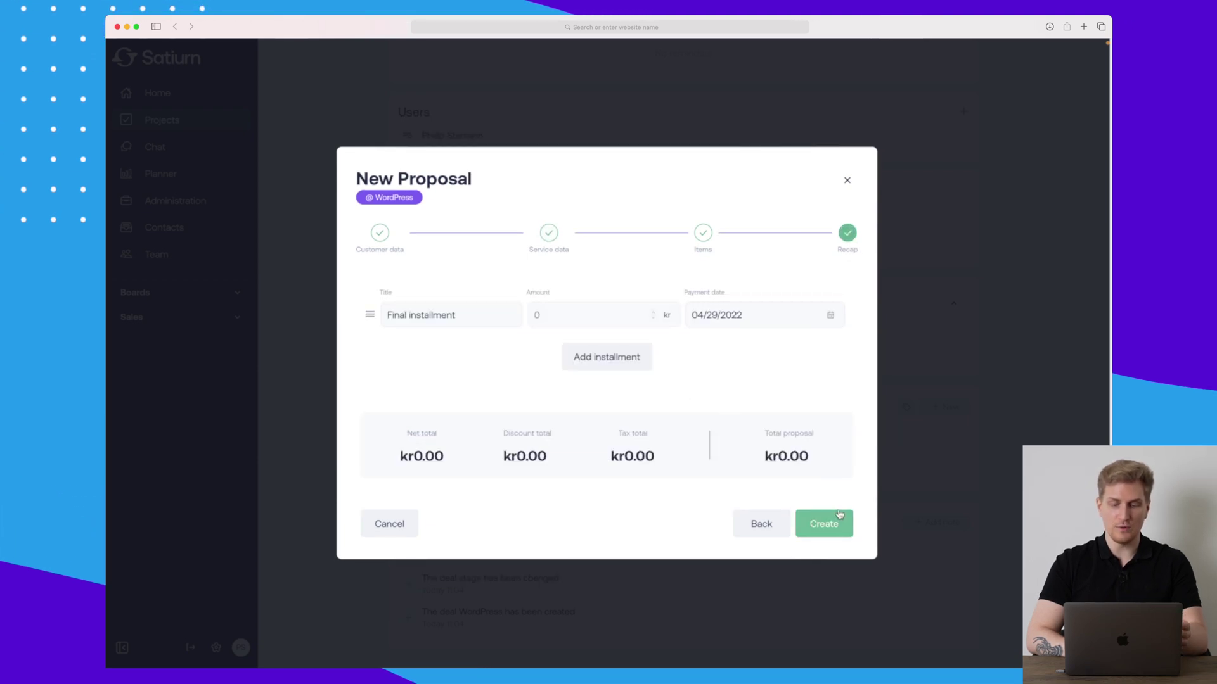
click(823, 523)
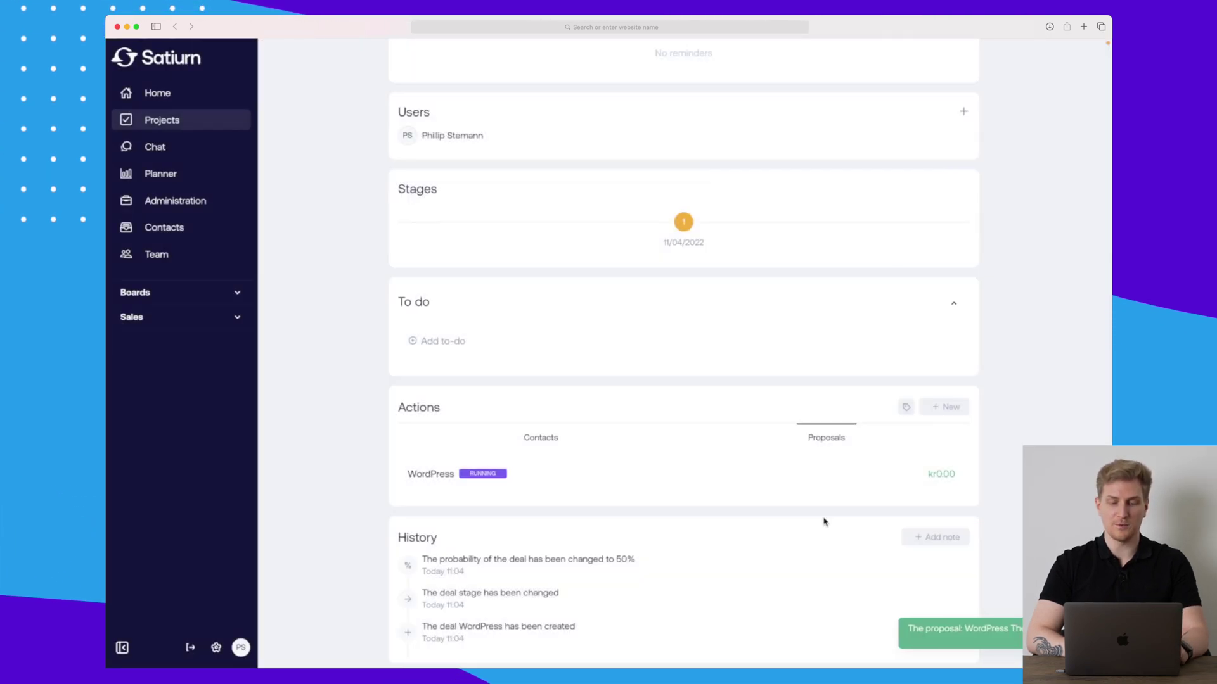
Step: View and close the WordPress proposal's details, show the deal's contacts, then go to Chat
scroll(823, 522, down, 1)
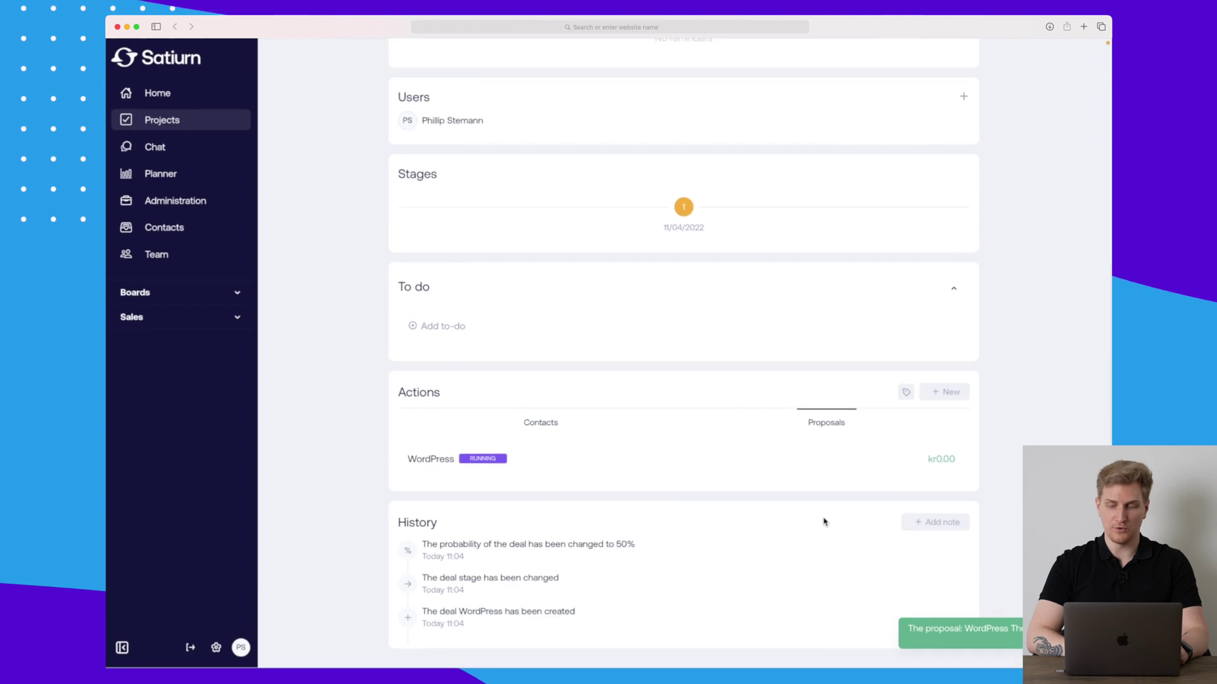
click(915, 462)
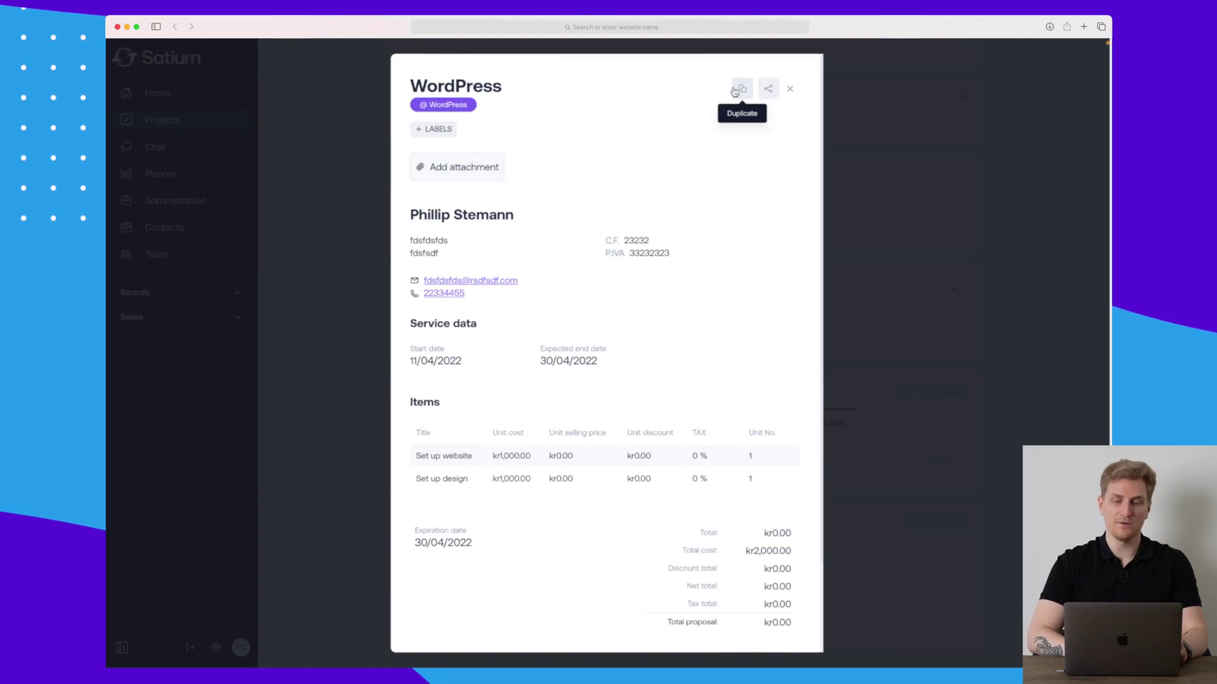
click(790, 91)
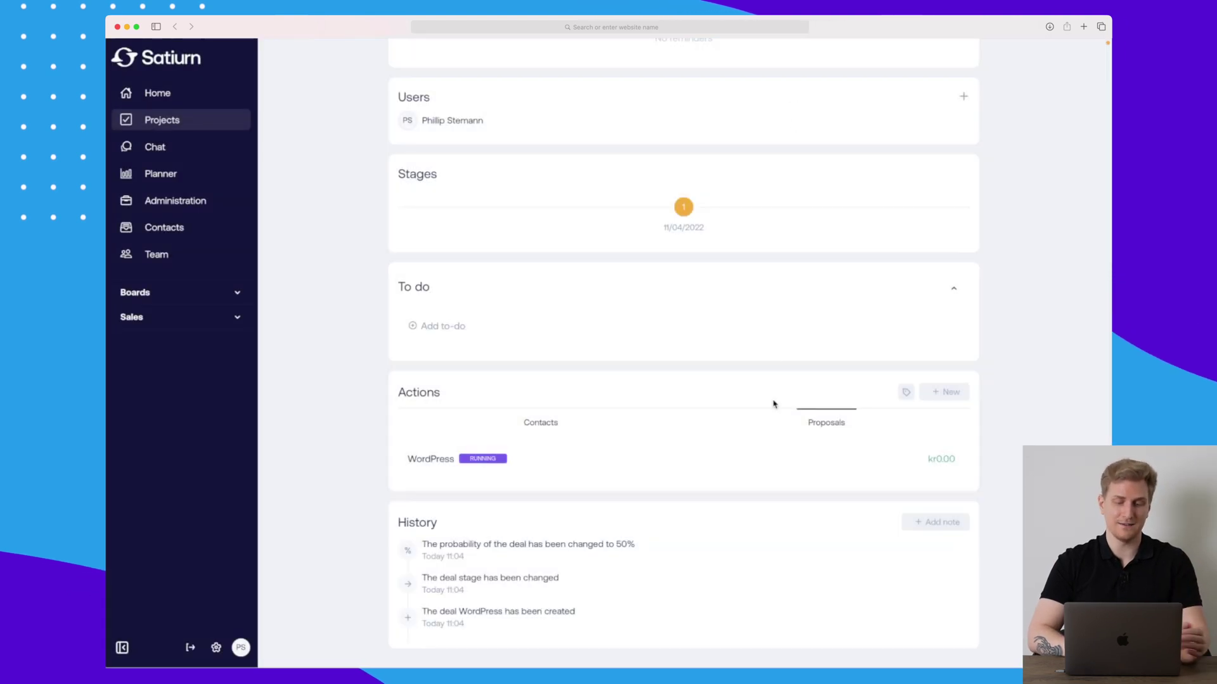
click(550, 421)
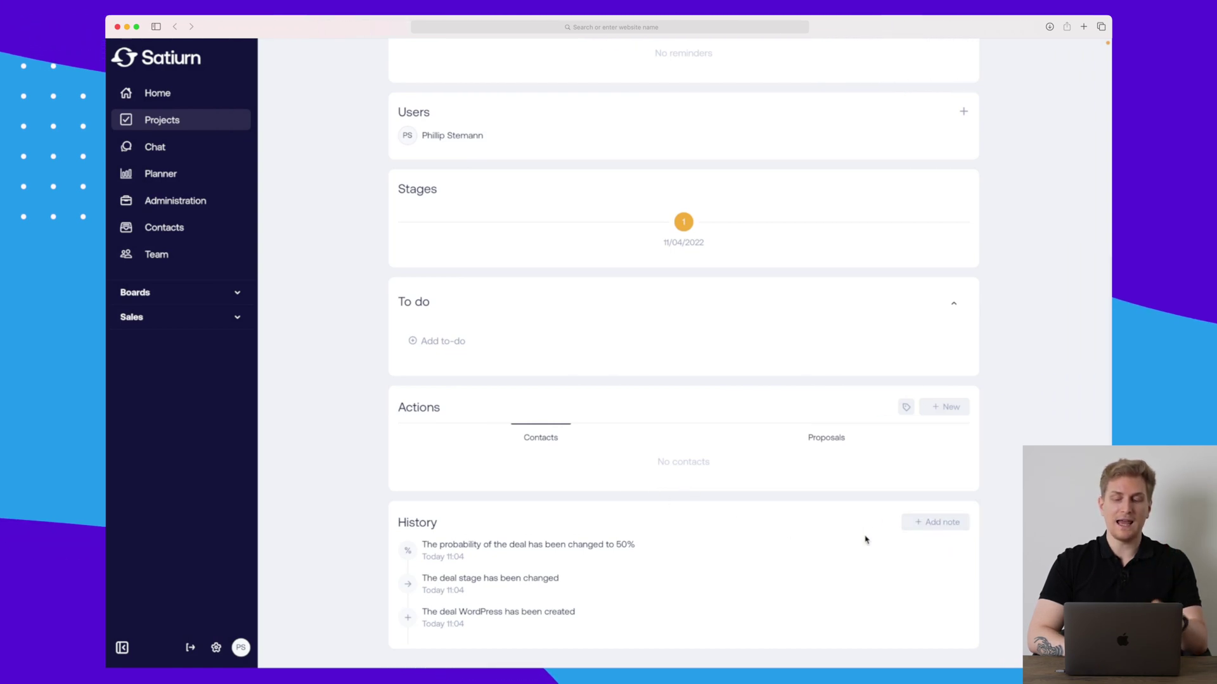
click(213, 147)
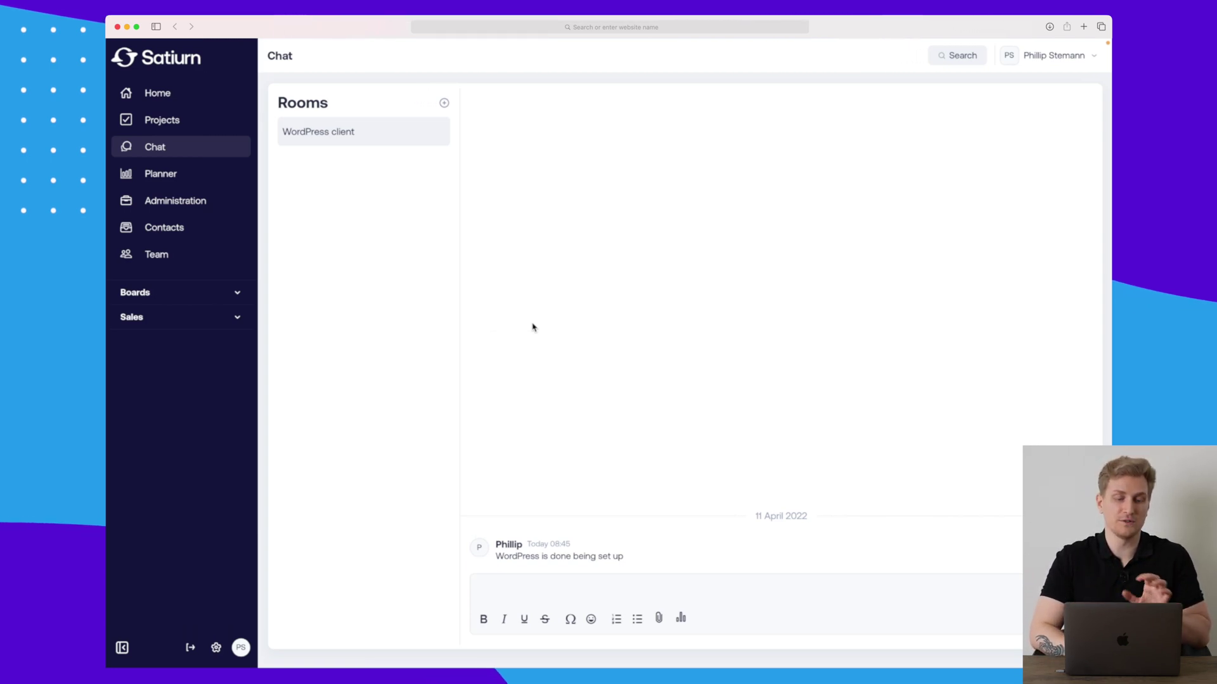
Step: Post the message 'Works well' in the WordPress client chat room
click(606, 586)
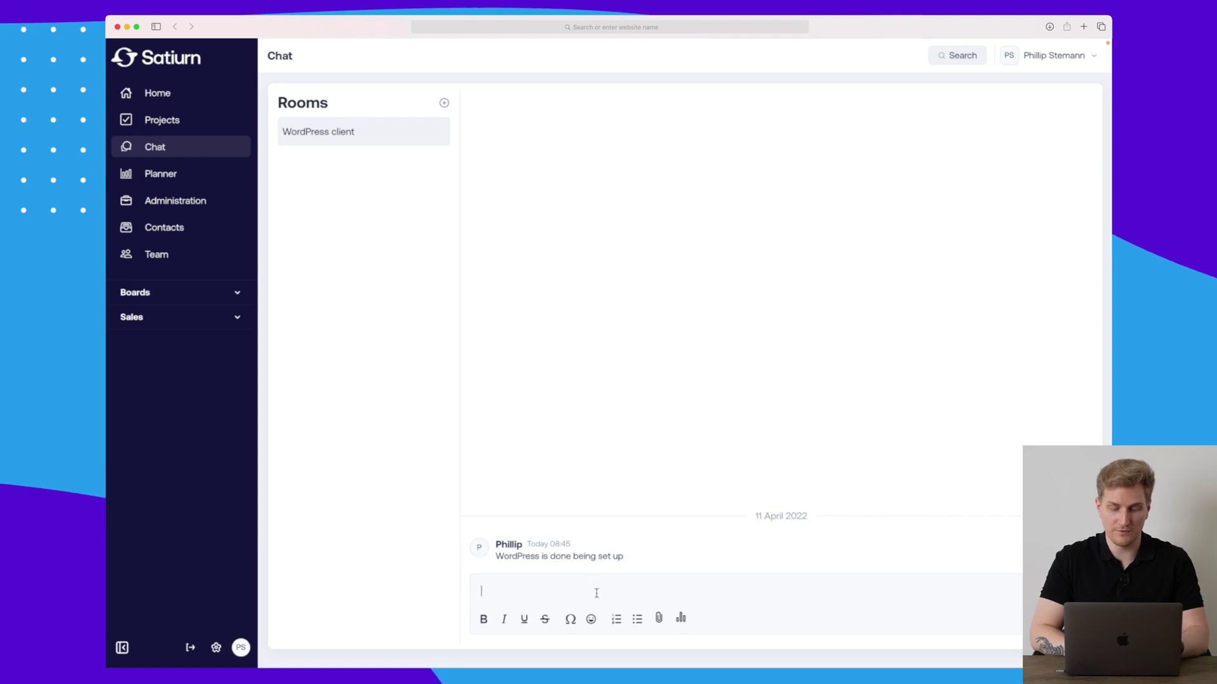
text(Works well)
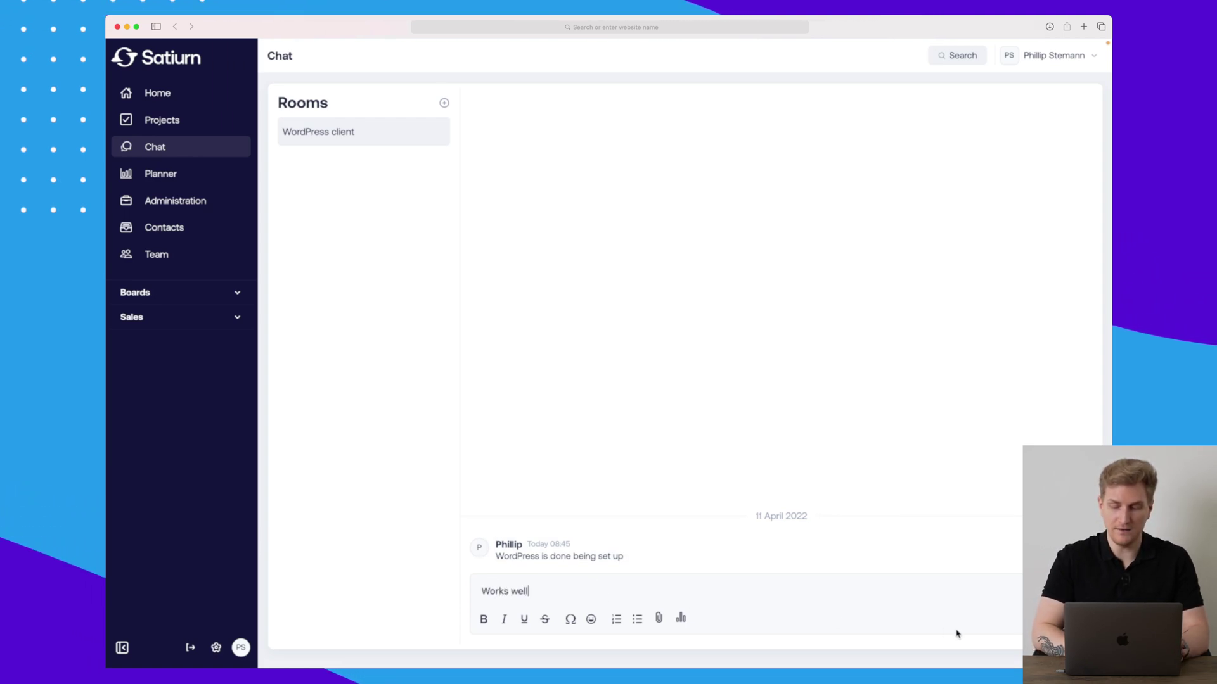
key(Return)
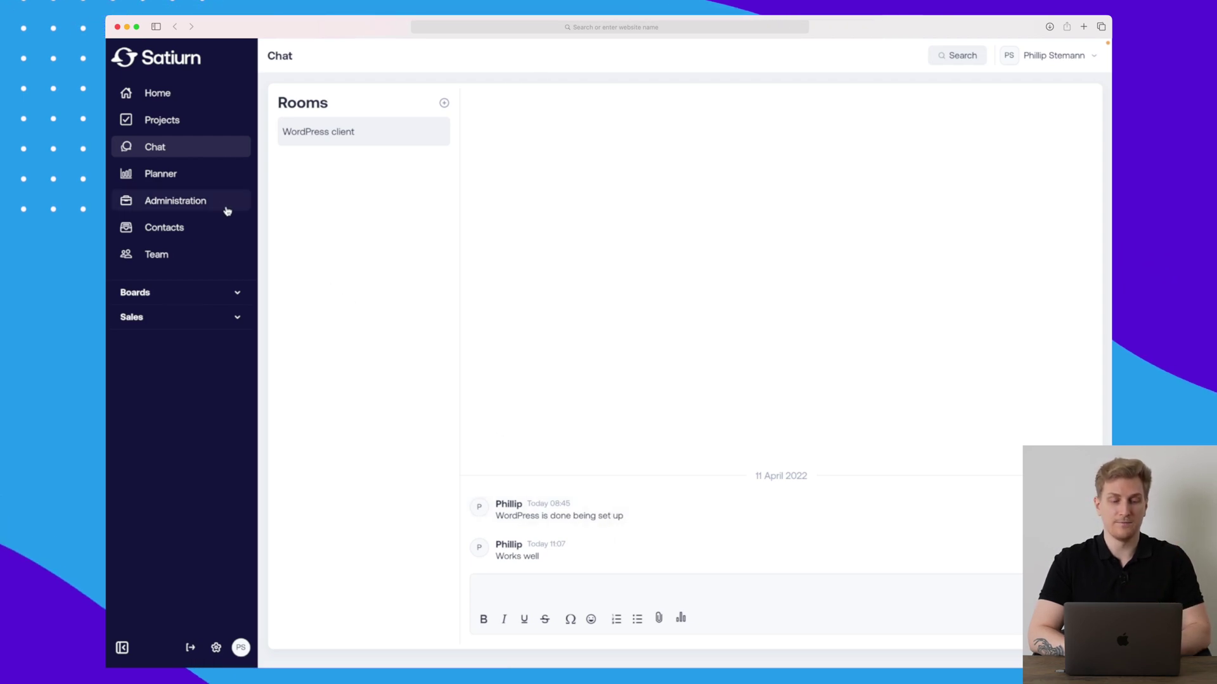
click(194, 176)
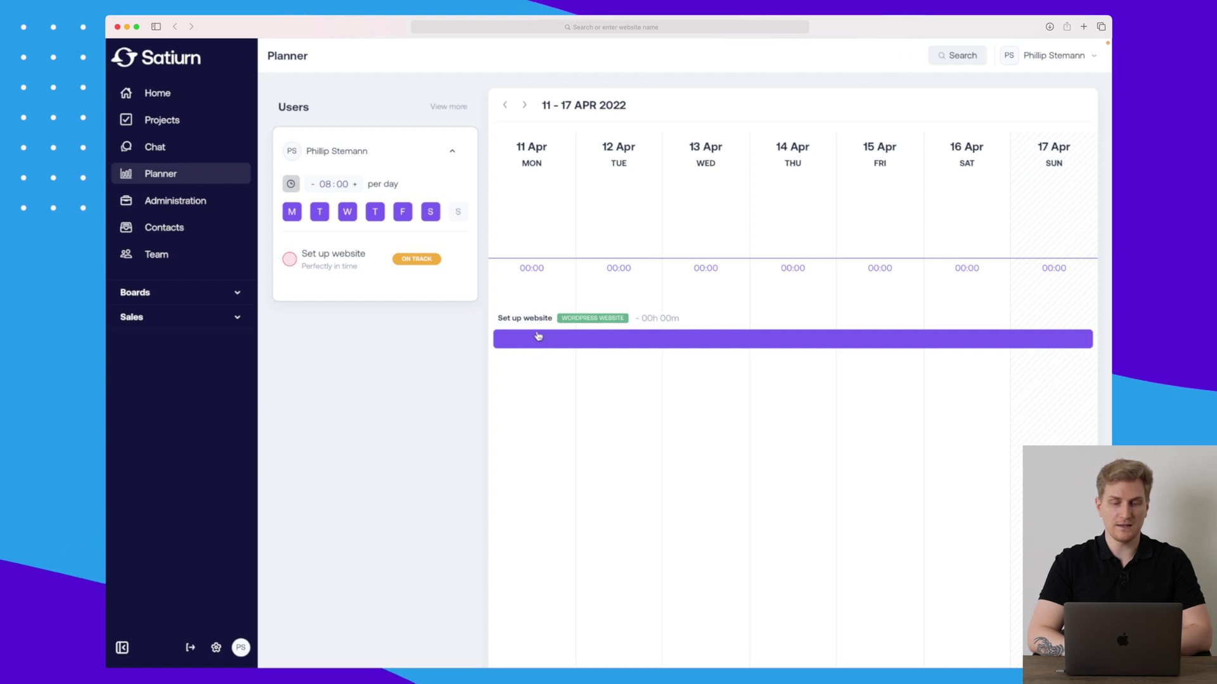
Step: Inspect the Set up website task and move the Planner to the week of 18–24 April 2022
scroll(756, 363, right, 1)
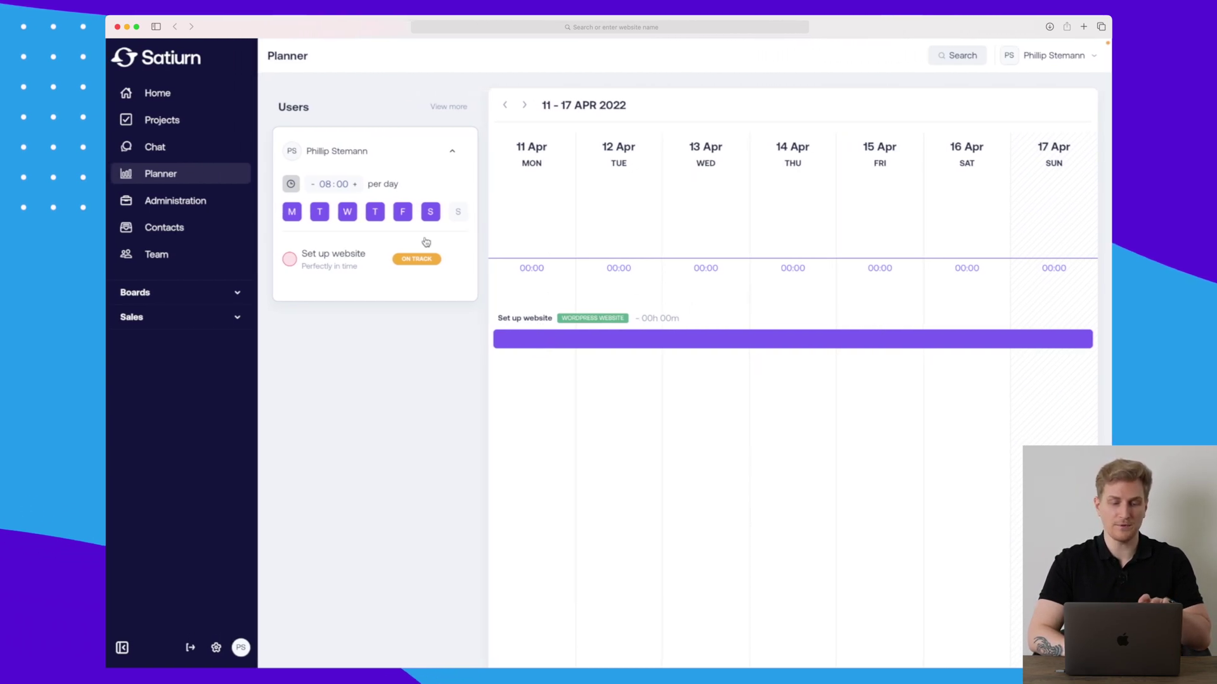
click(336, 264)
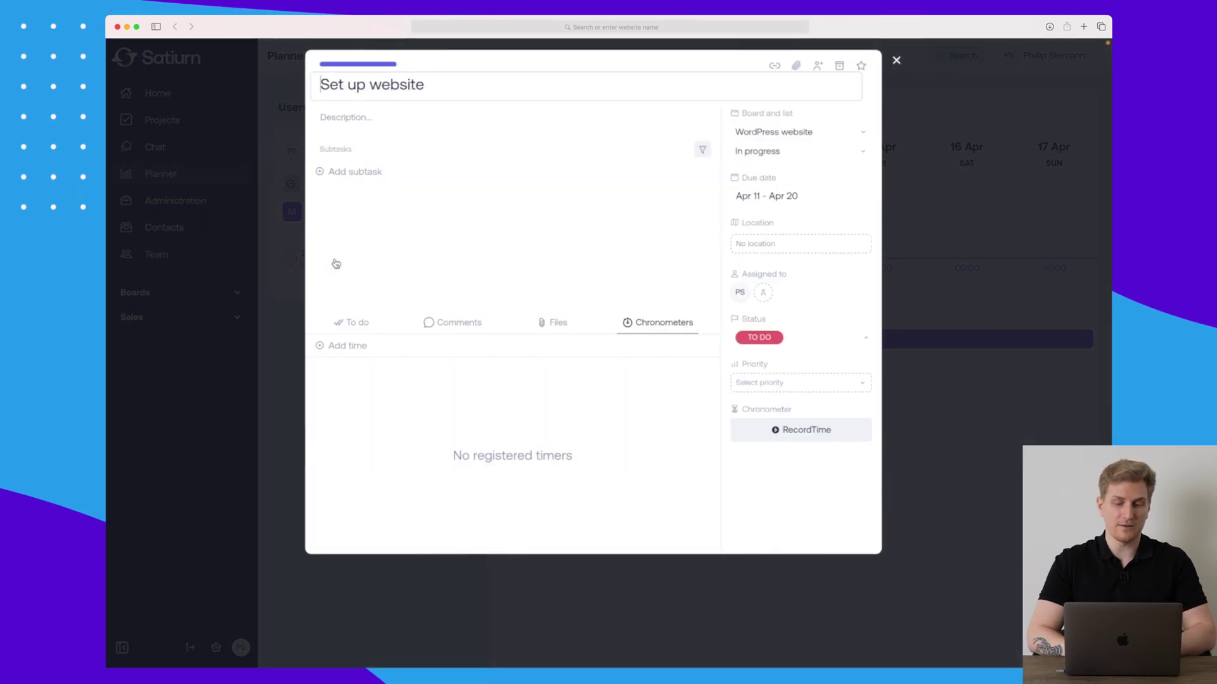
click(981, 291)
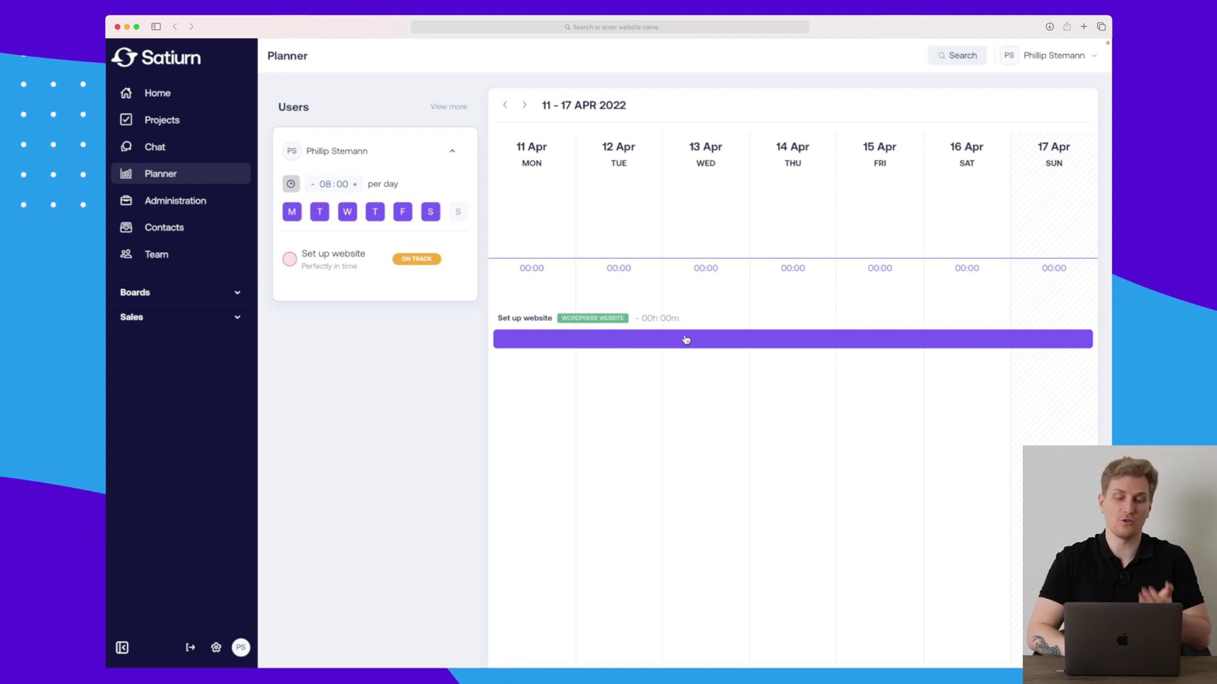
click(524, 105)
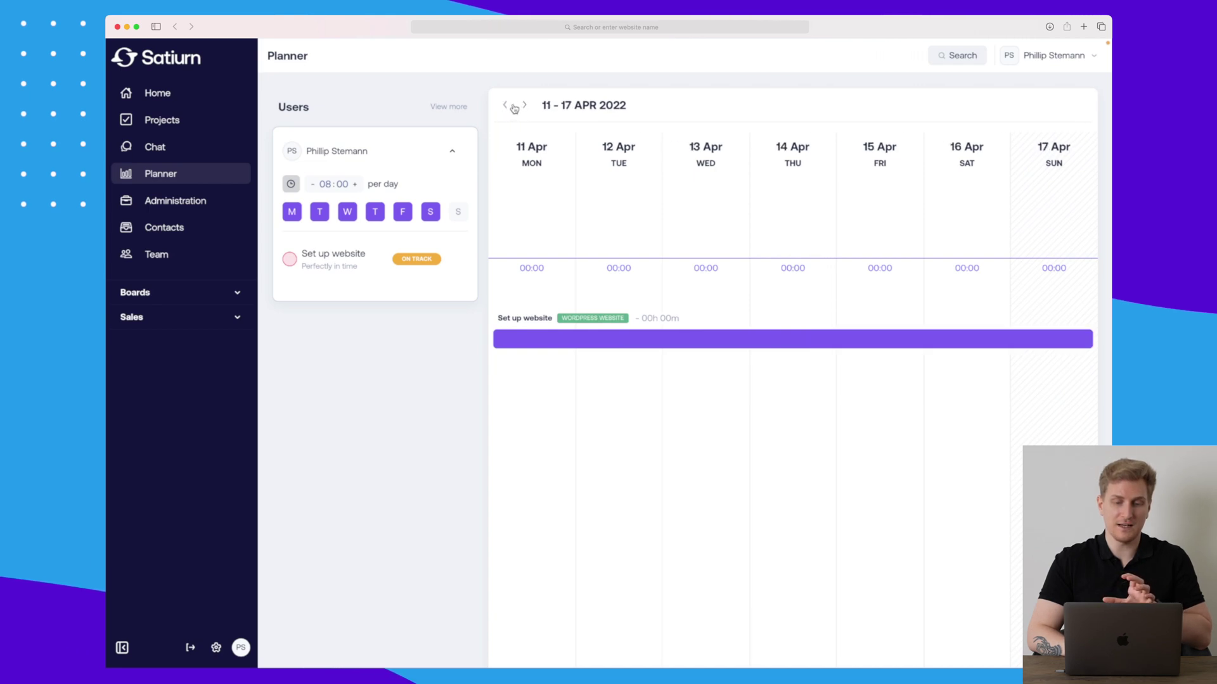
click(505, 105)
click(524, 106)
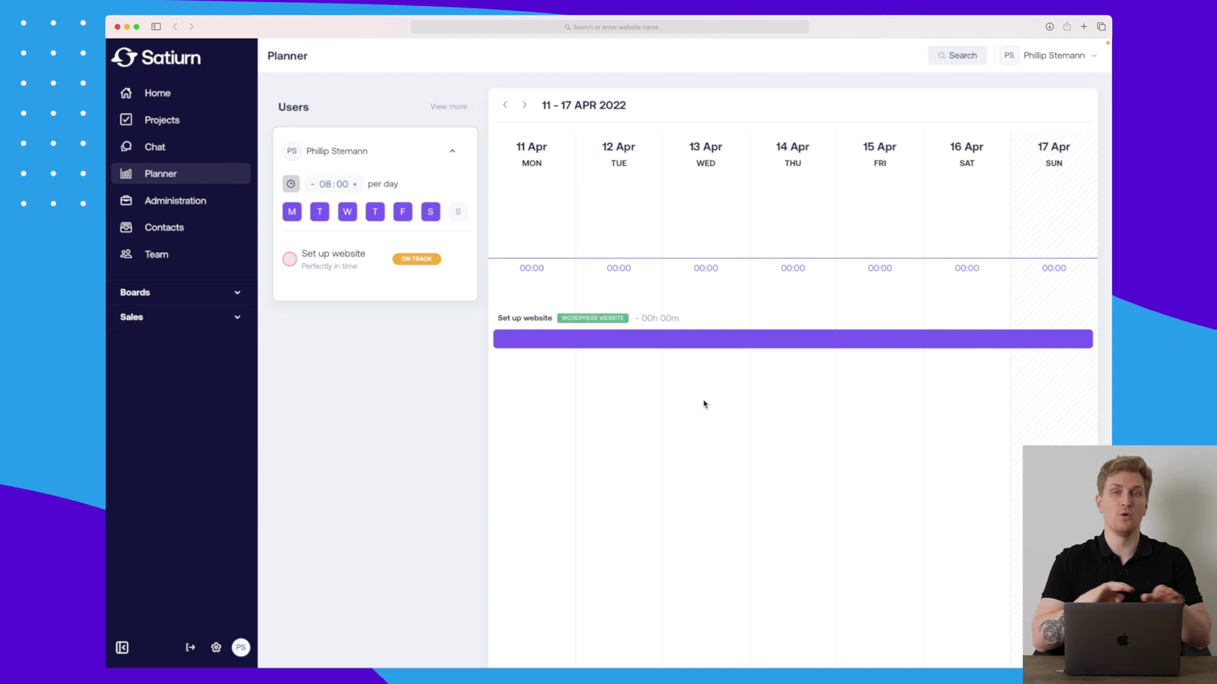
click(525, 106)
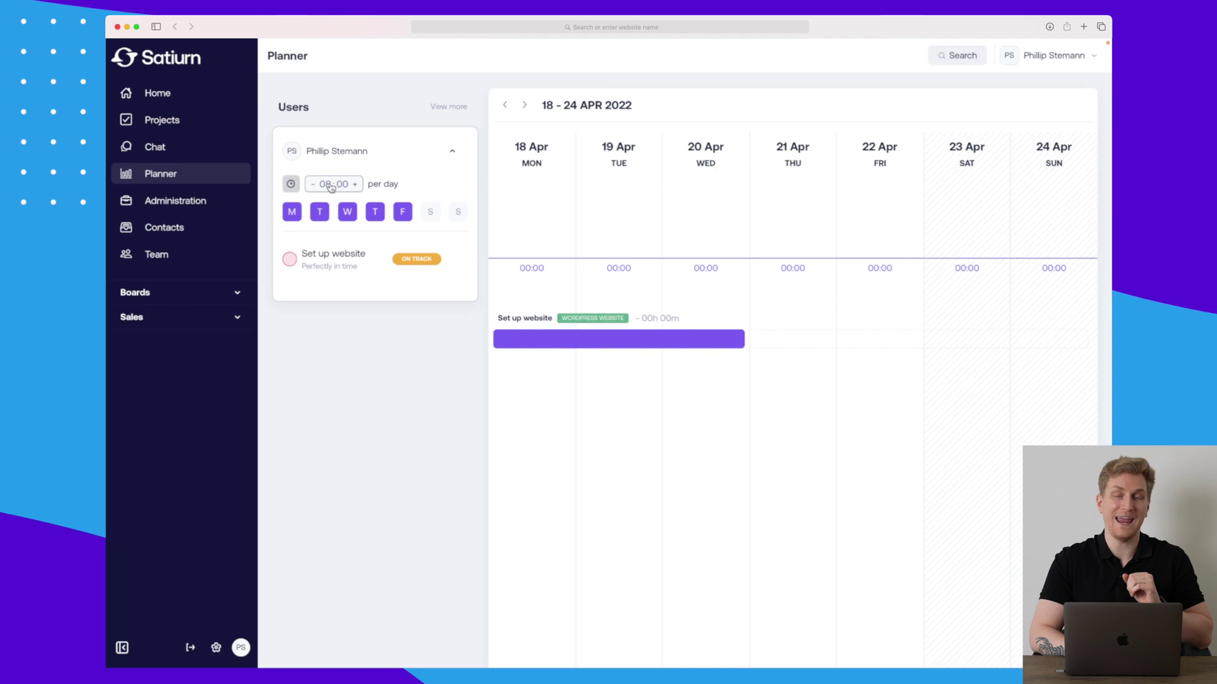
click(193, 200)
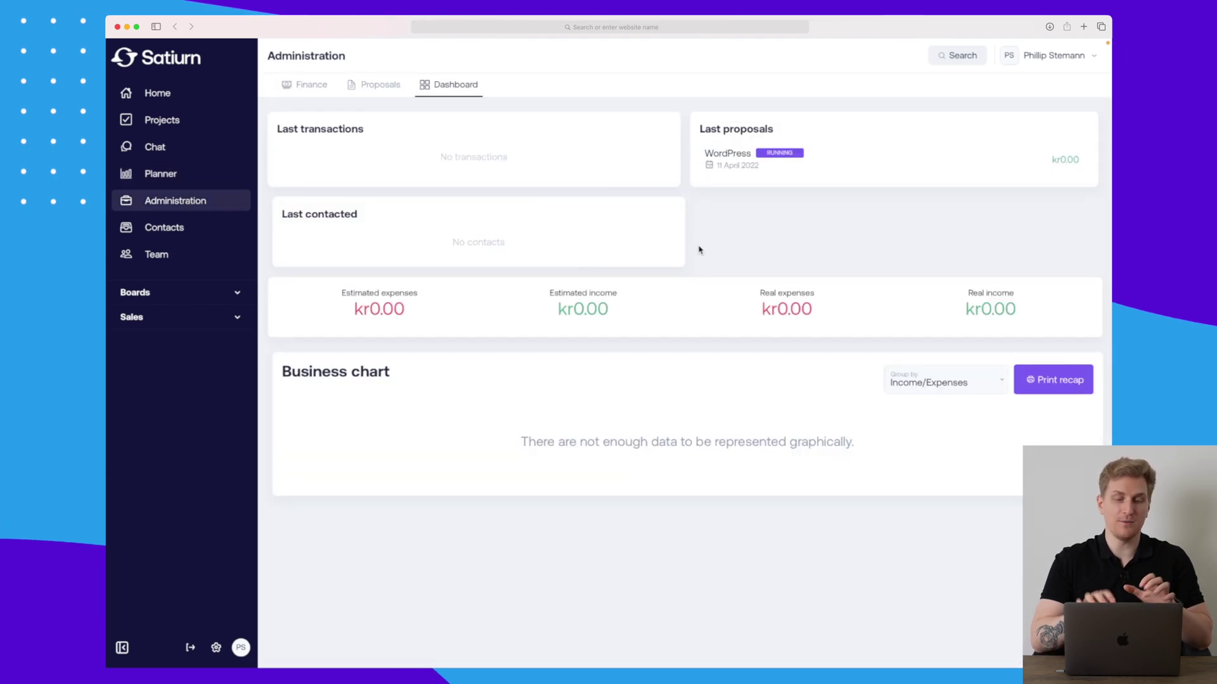
Step: Browse Administration's Finance, Proposals and Dashboard tabs, discard a new transaction, then view Proposals
click(310, 84)
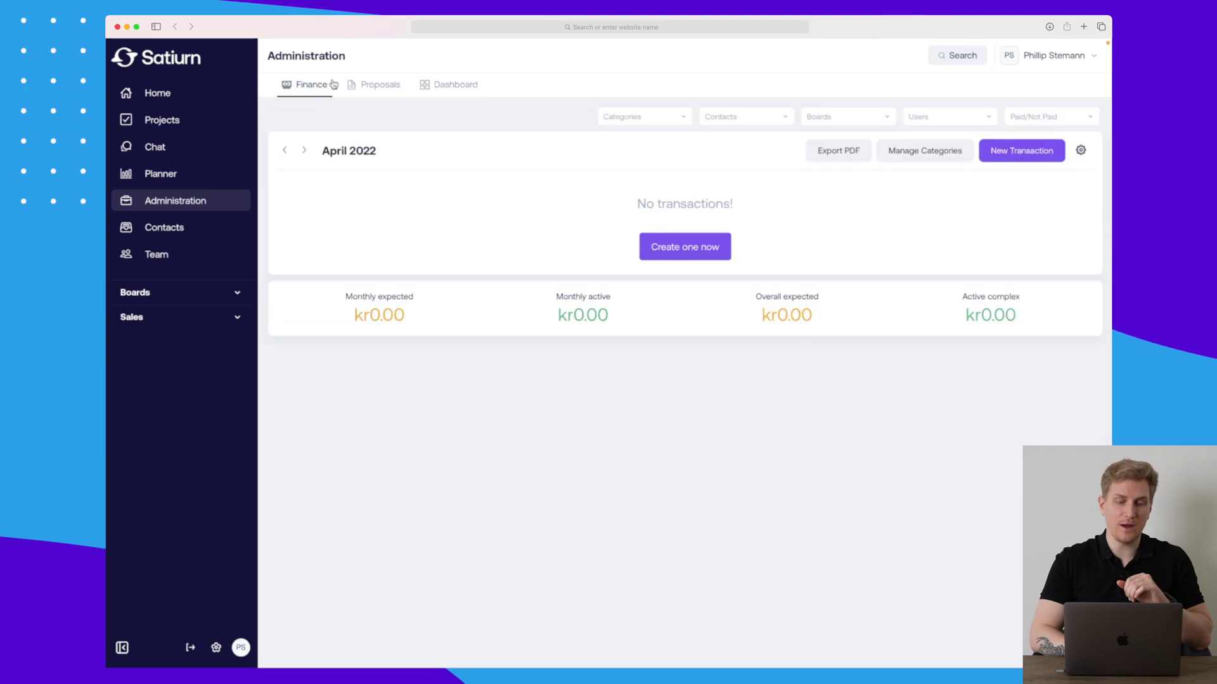
click(376, 86)
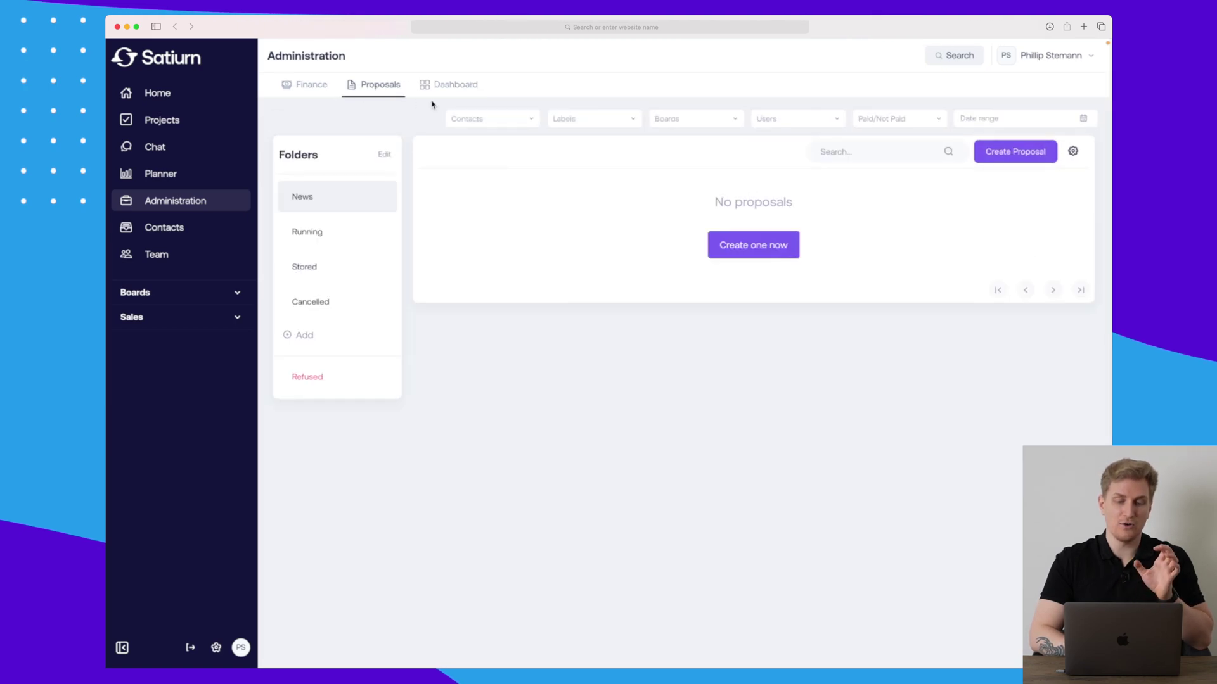
click(466, 88)
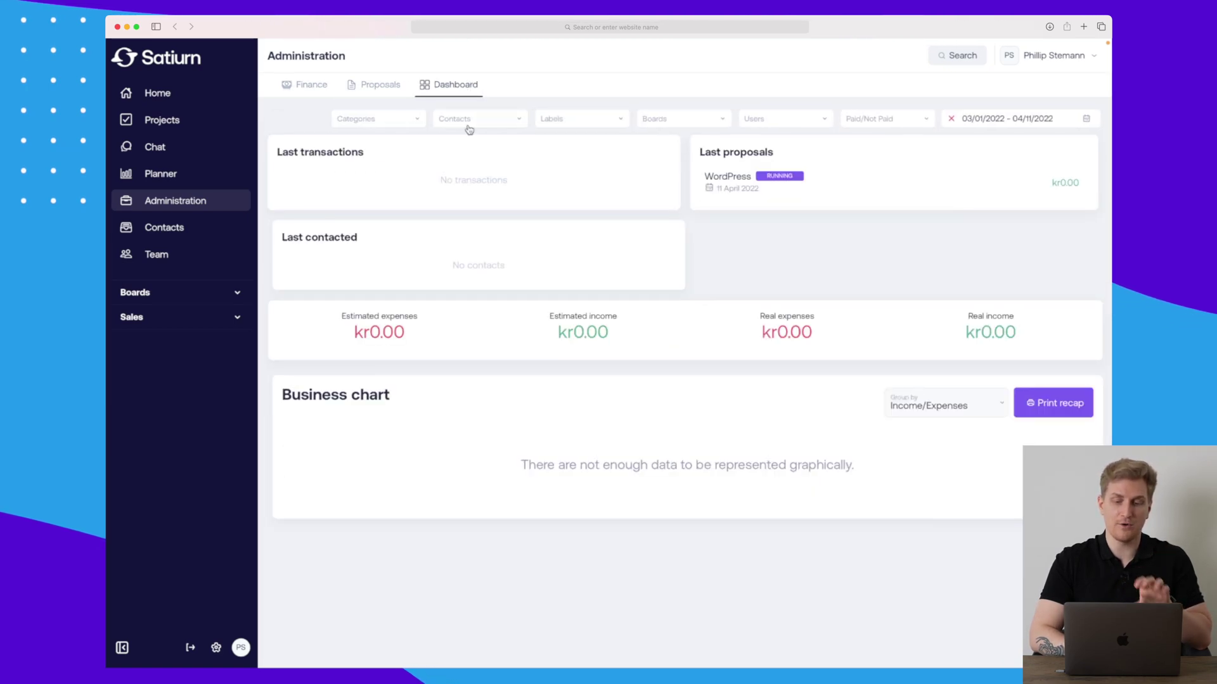
click(307, 84)
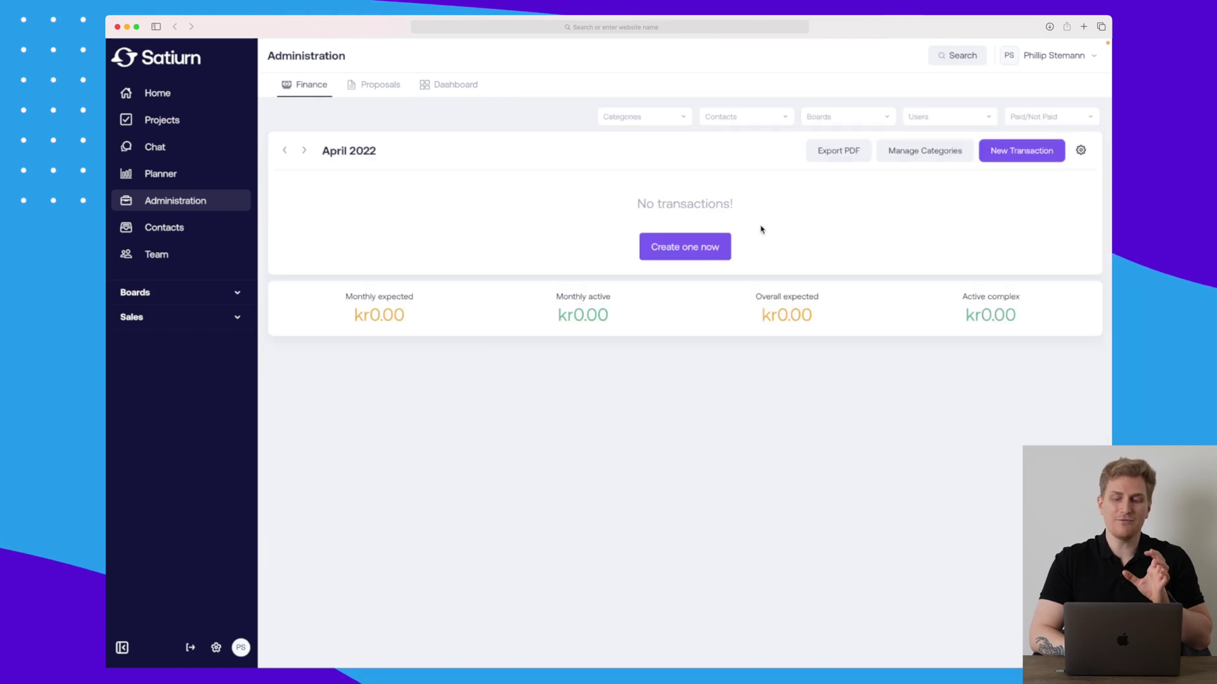
click(694, 249)
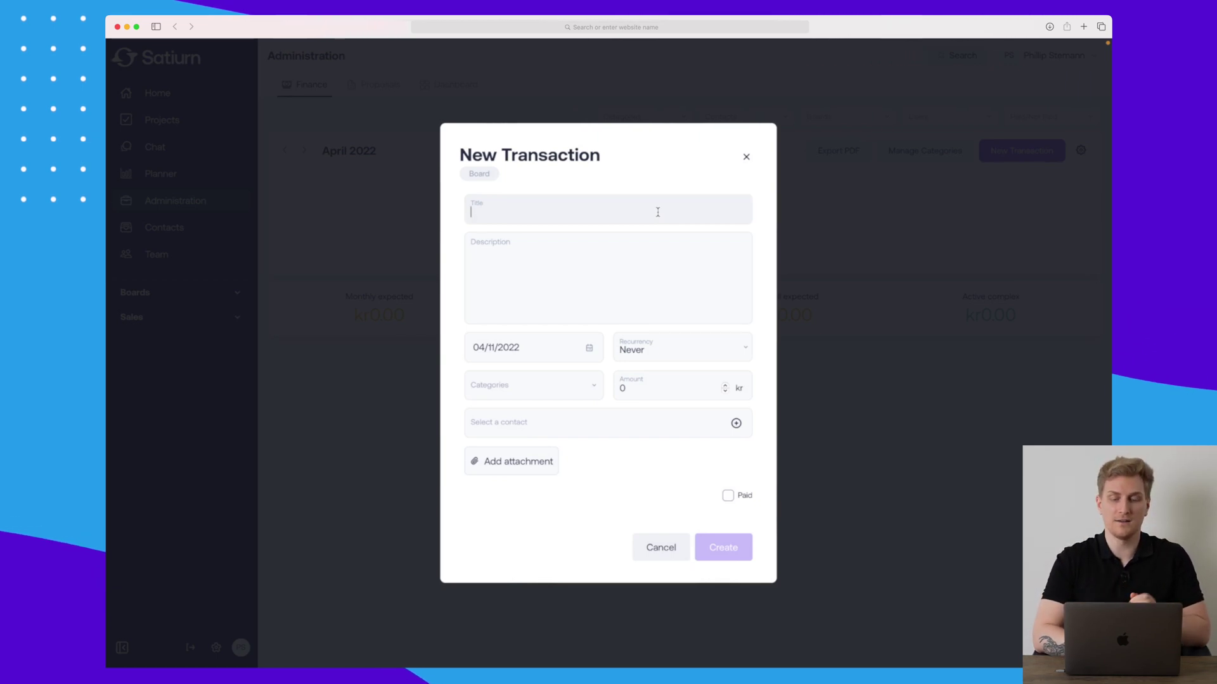
click(746, 156)
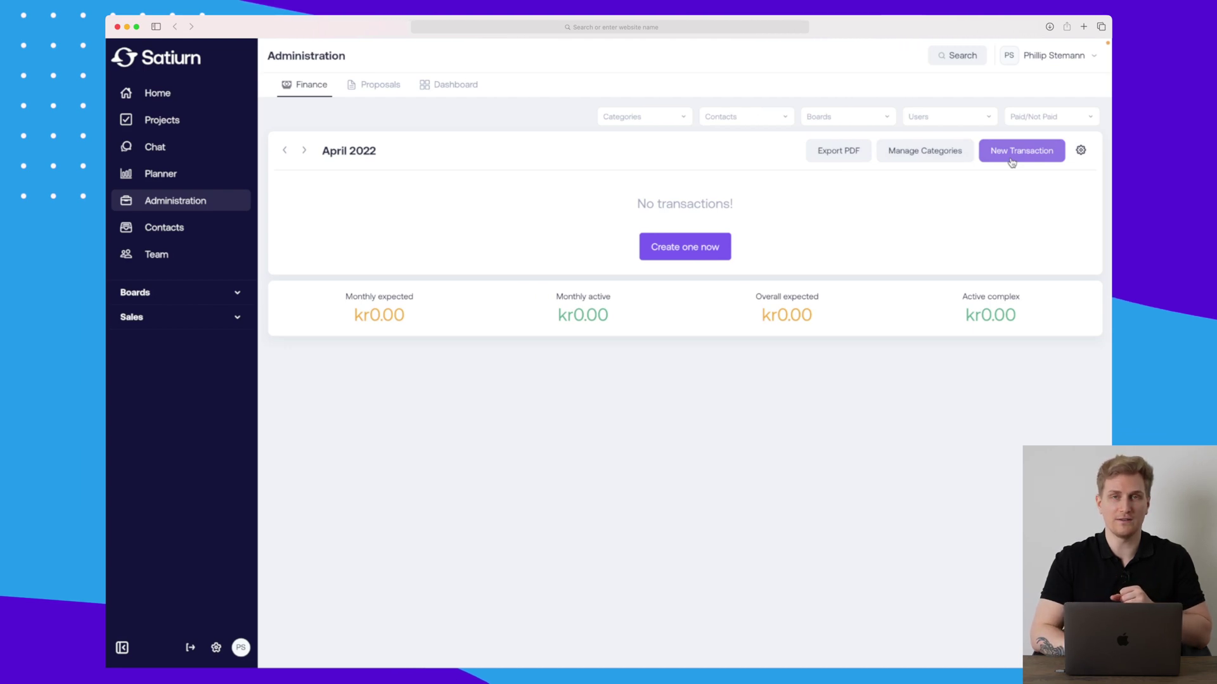
click(398, 89)
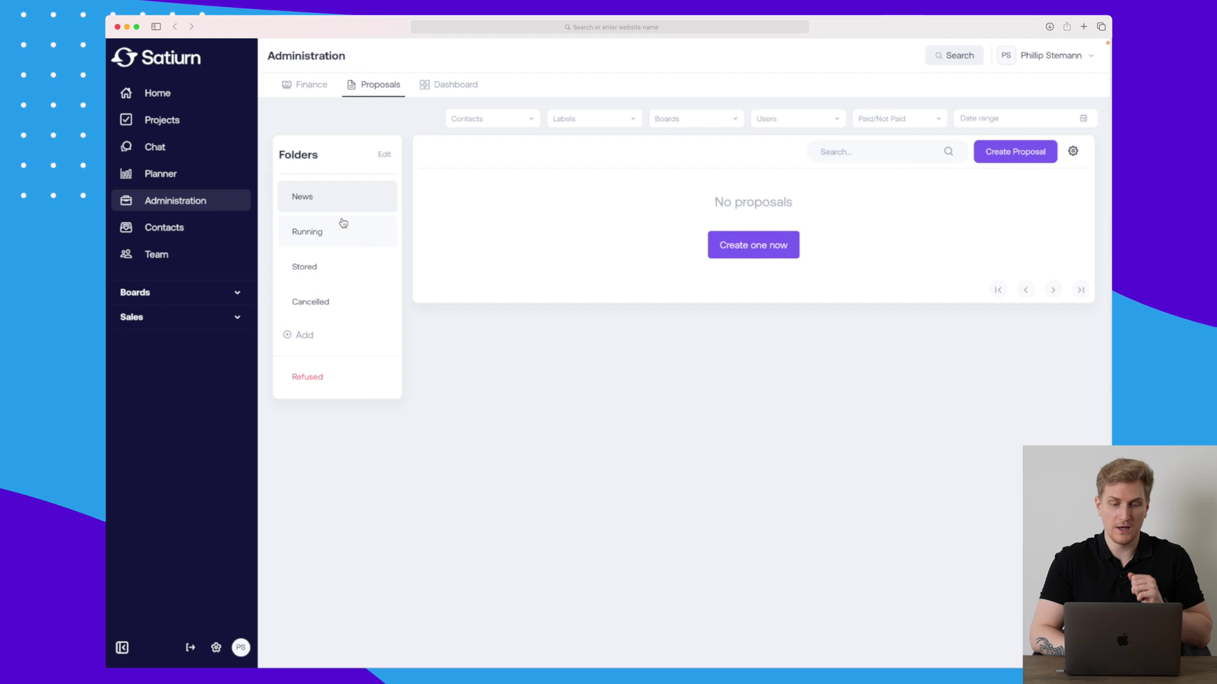
Step: Open the WordPress proposal from the Running folder, save its PDF document, and return to the list
click(338, 240)
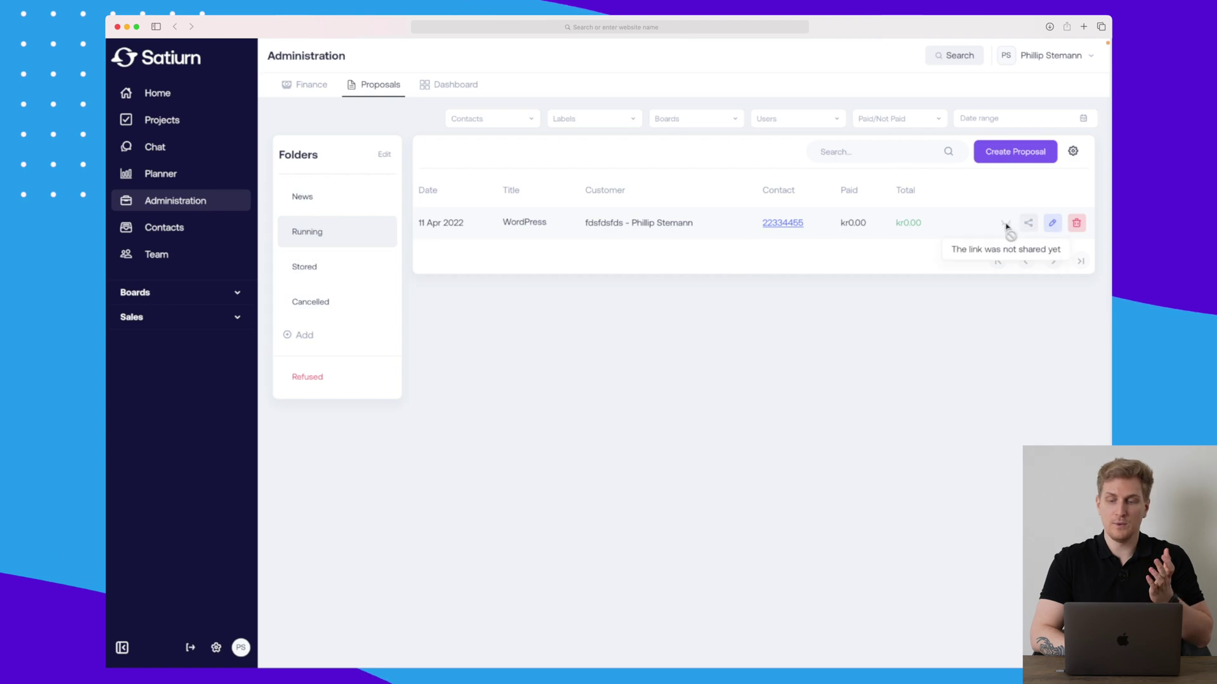
click(1028, 224)
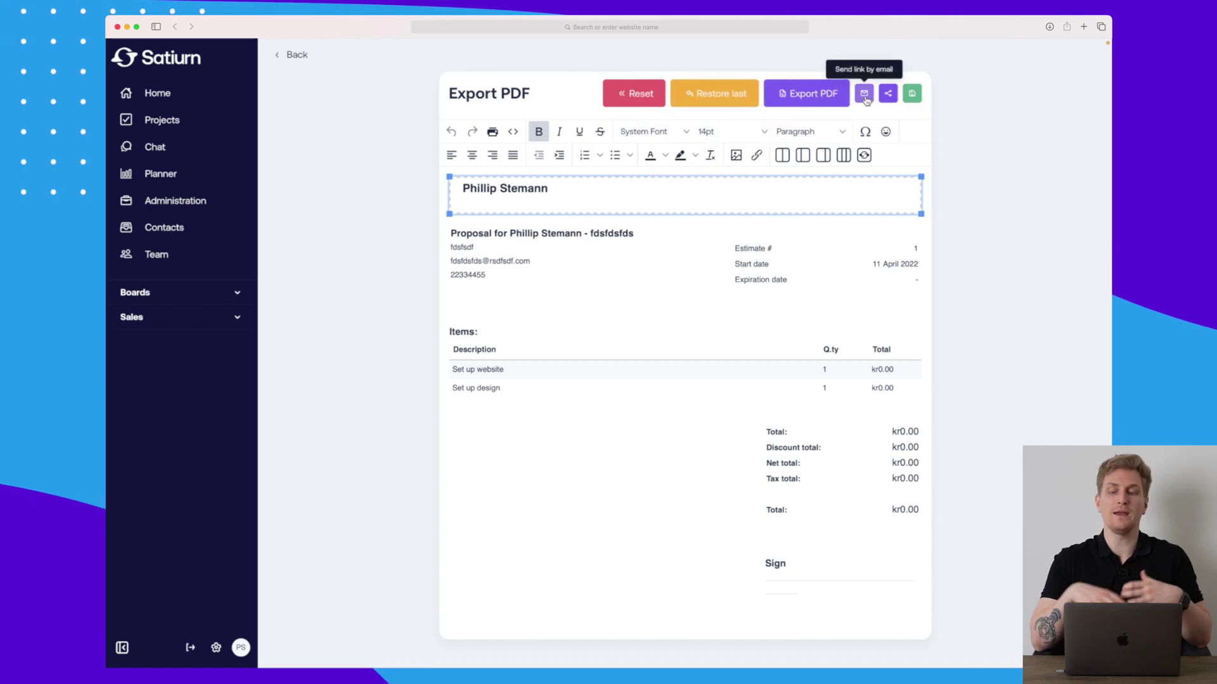
click(912, 94)
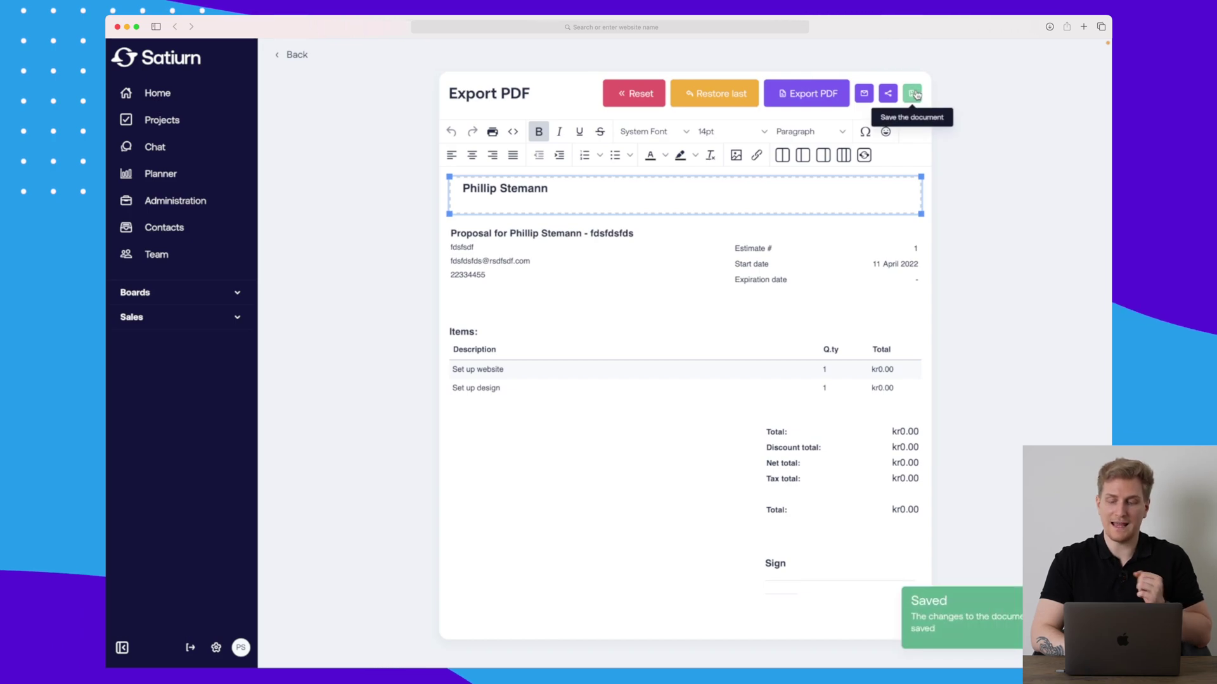
click(282, 55)
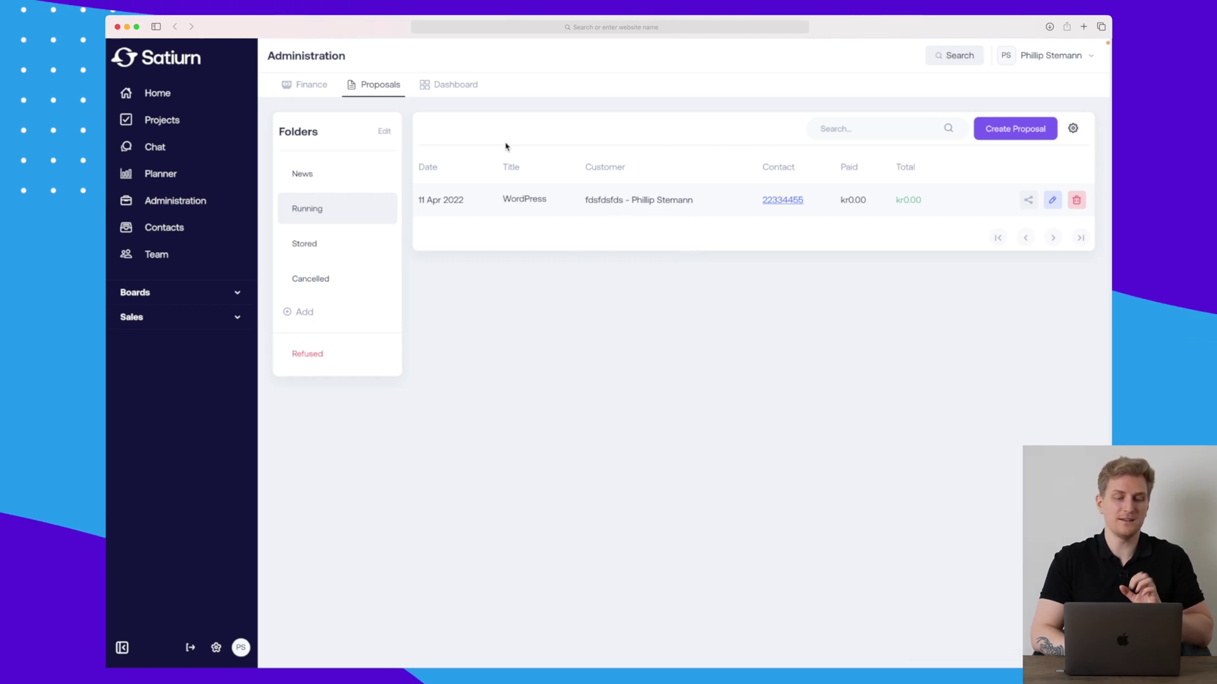
Step: Log a kr2,000.00 'Website' expense dated 11 April 2022 with a recurrence, then check the dashboard
click(466, 90)
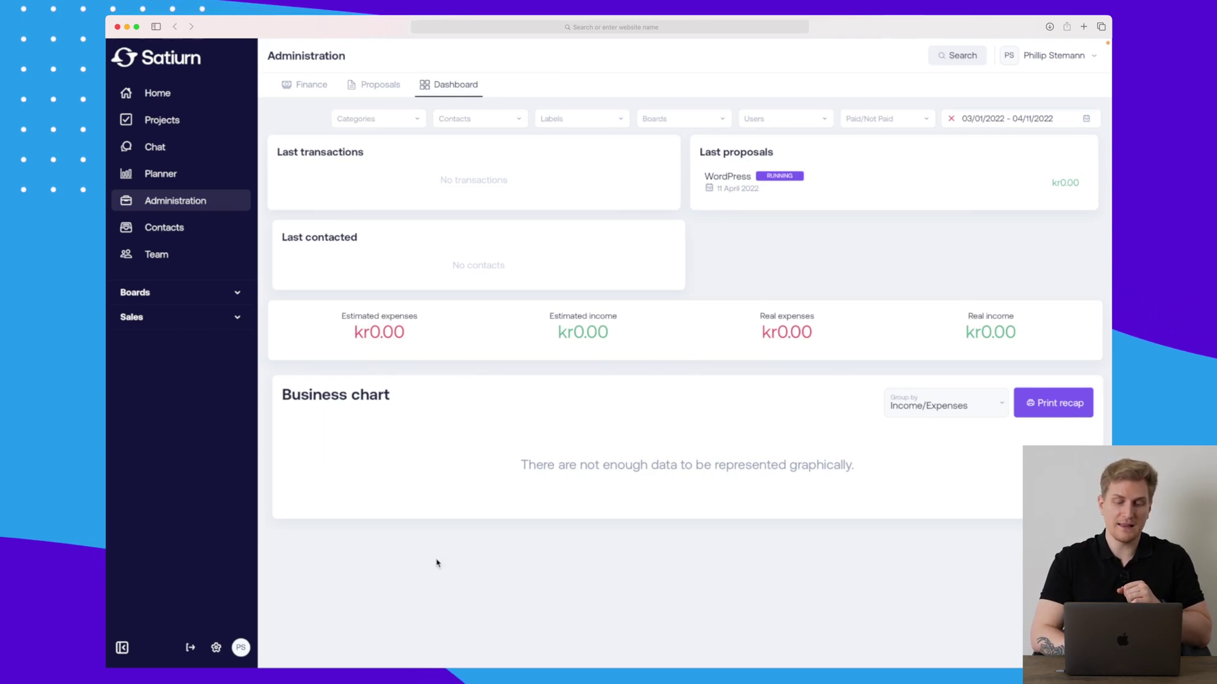
click(297, 81)
click(683, 248)
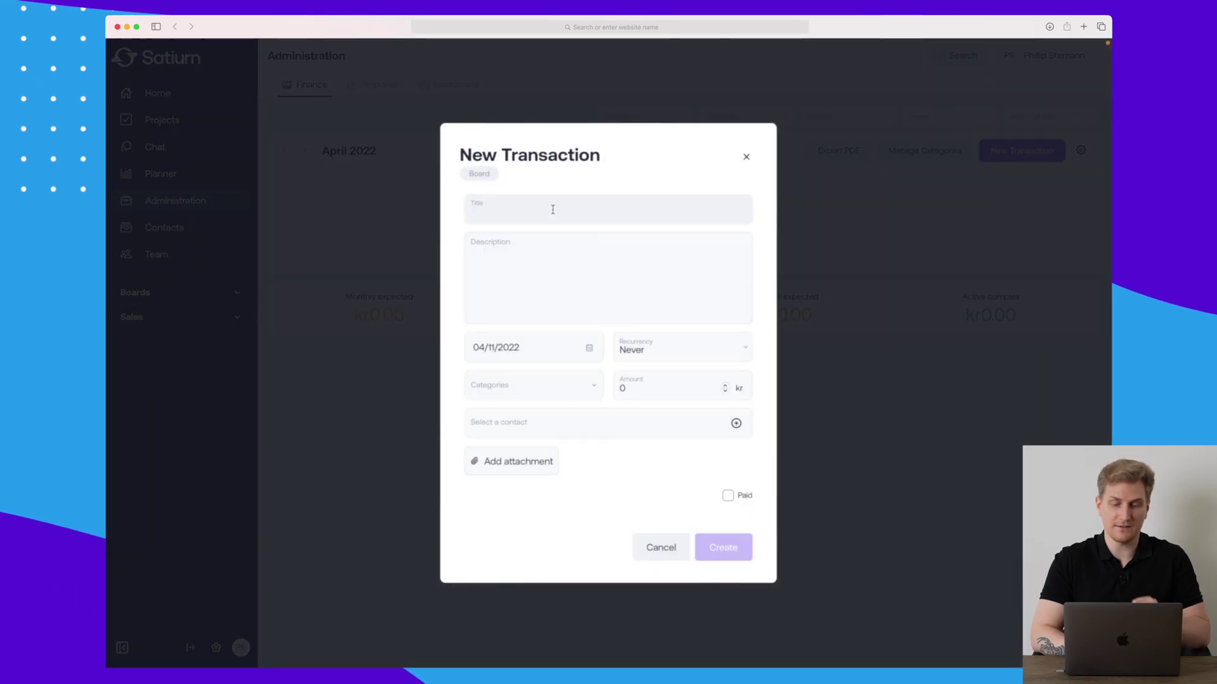
text(Website)
click(553, 266)
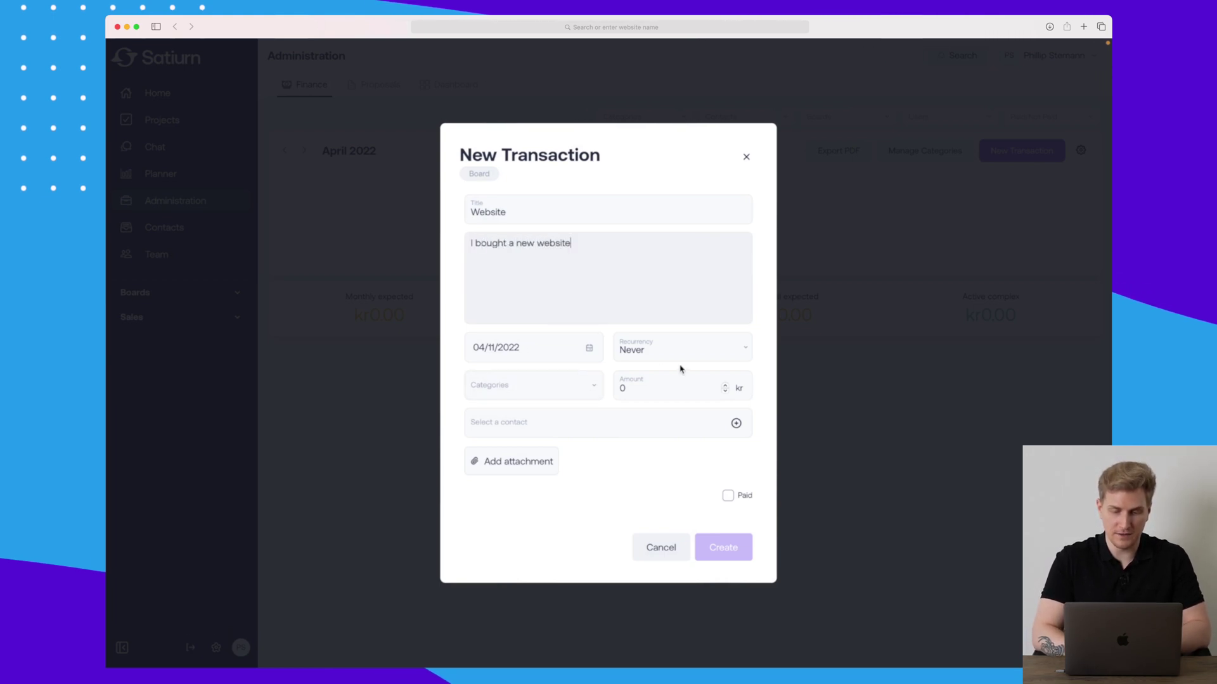
click(667, 350)
click(660, 401)
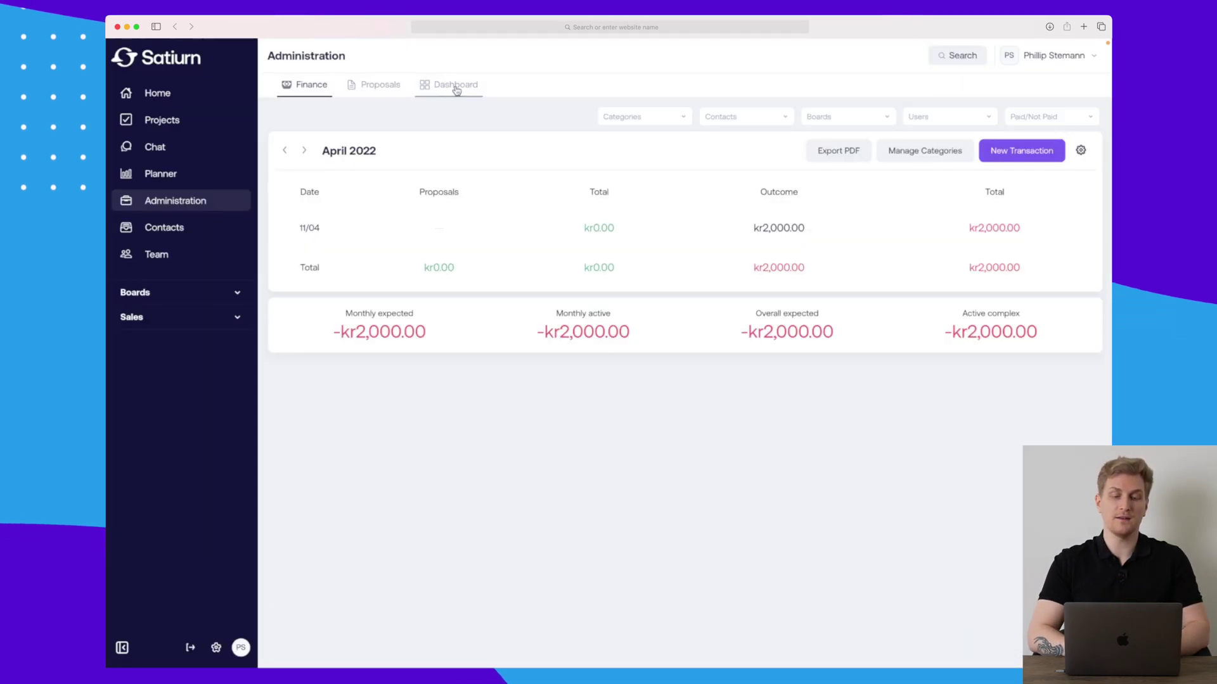
click(456, 90)
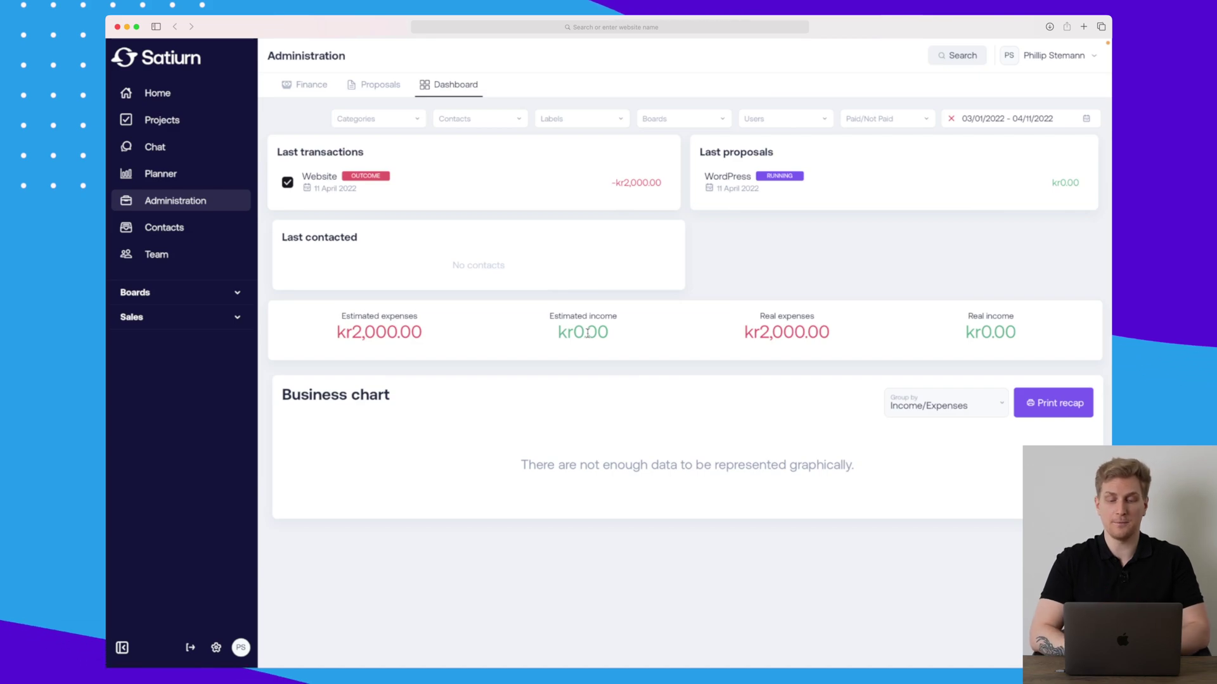
Step: Browse the contacts list's Collaborators and Suppliers tabs, then the Team members page
click(174, 236)
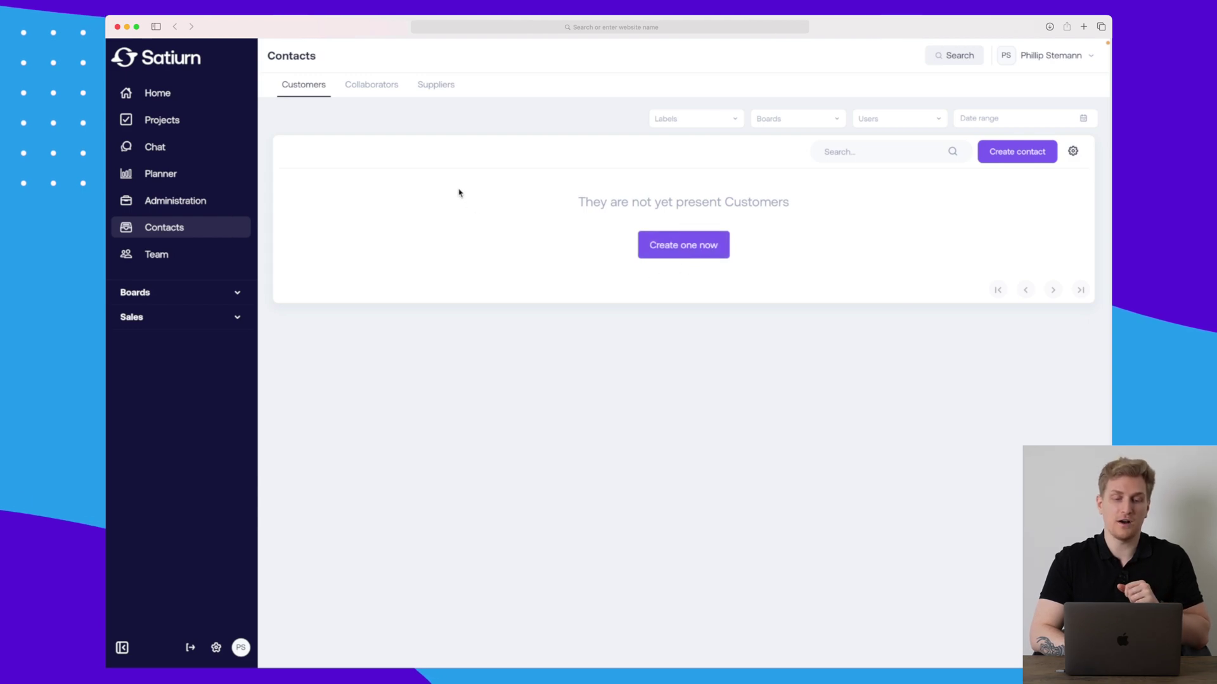
click(373, 88)
click(438, 89)
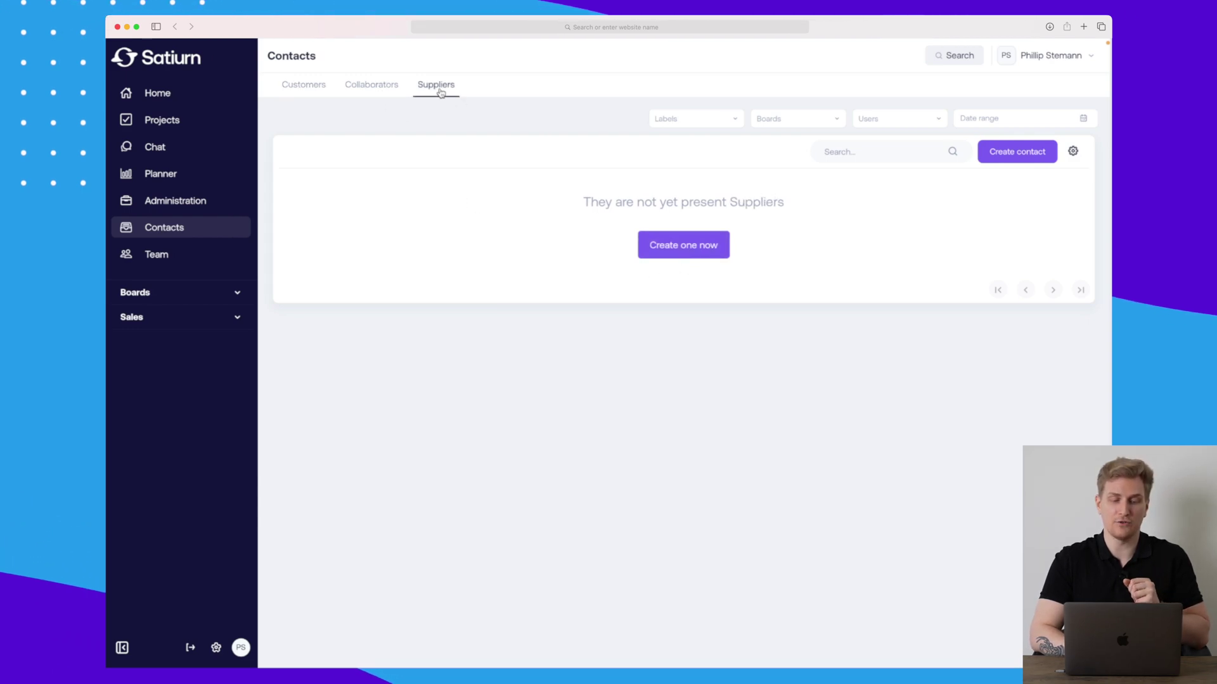
click(183, 258)
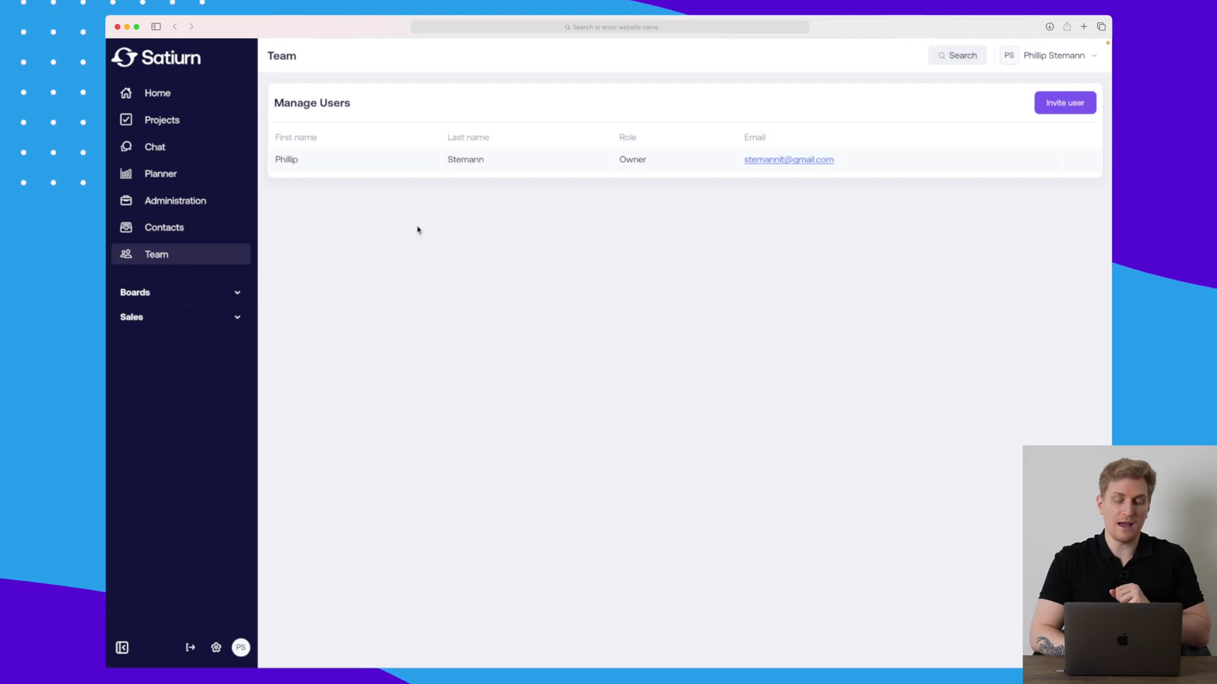
Step: Expand Boards and Sales, view the WordPress deal, then the WordPress website board from Projects
click(156, 293)
click(163, 321)
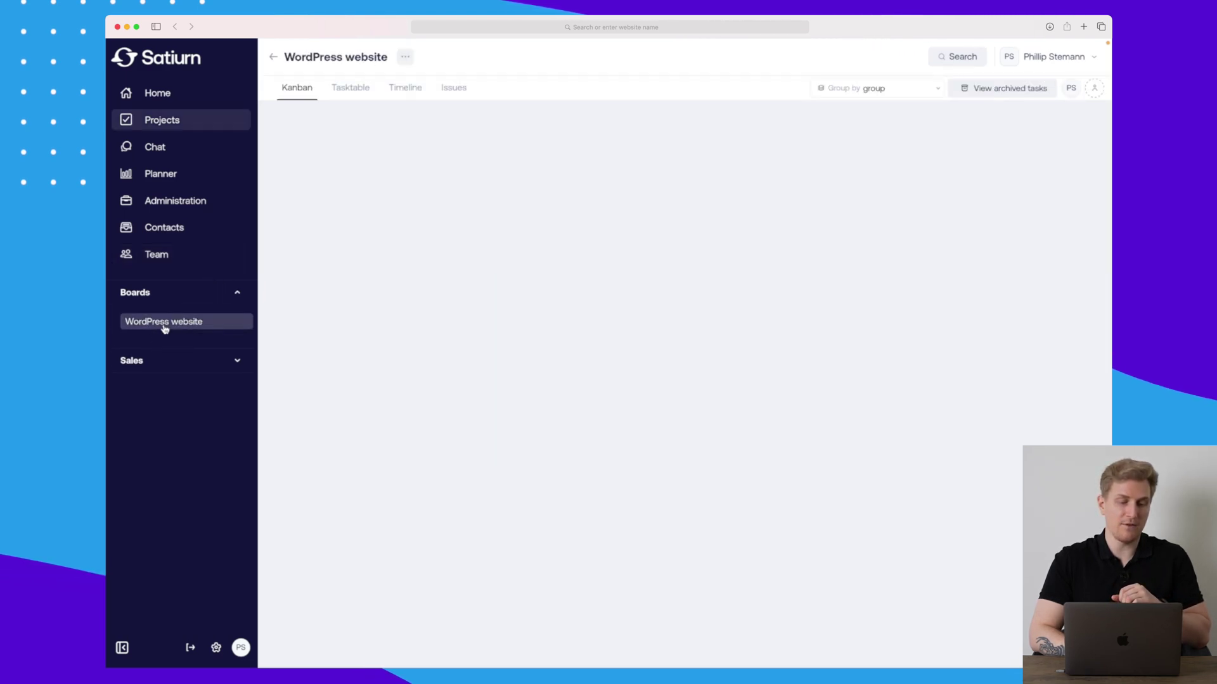
click(149, 361)
click(155, 391)
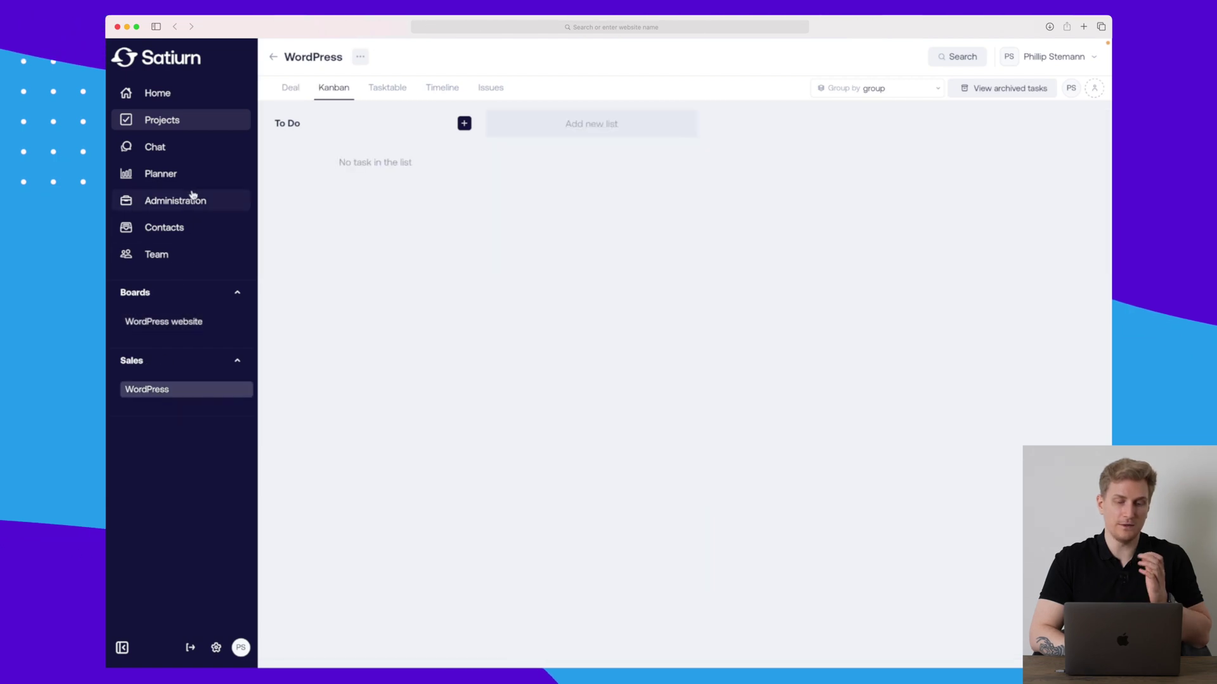
click(176, 122)
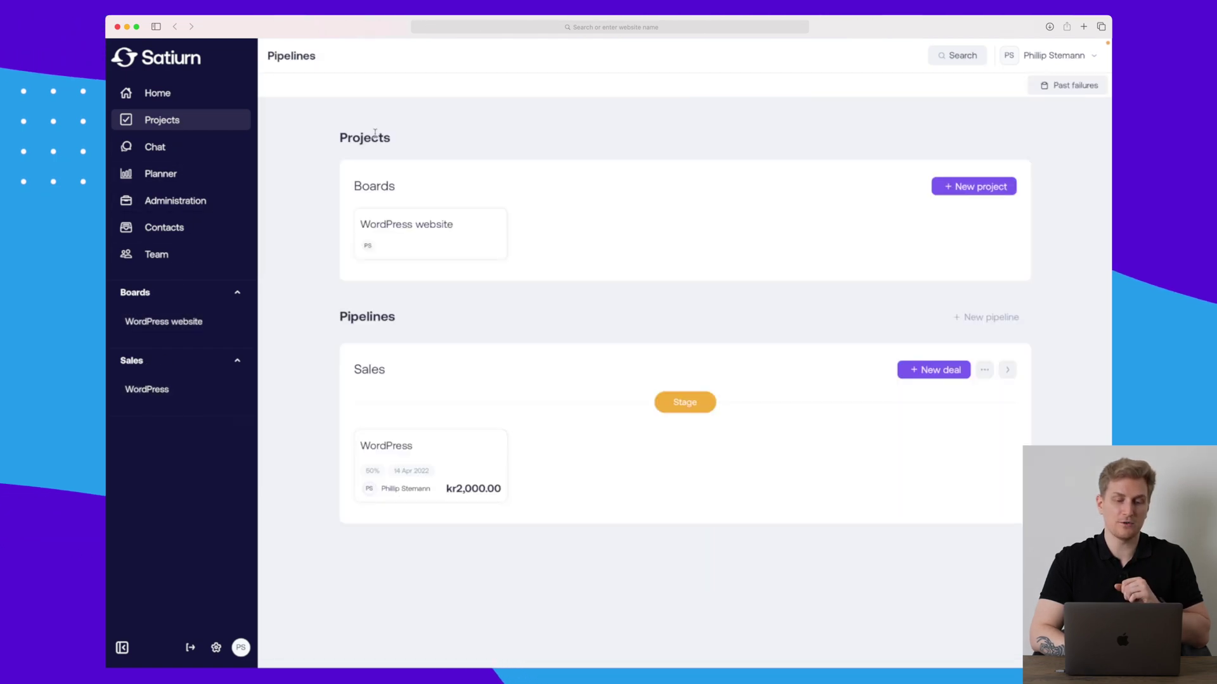
click(447, 236)
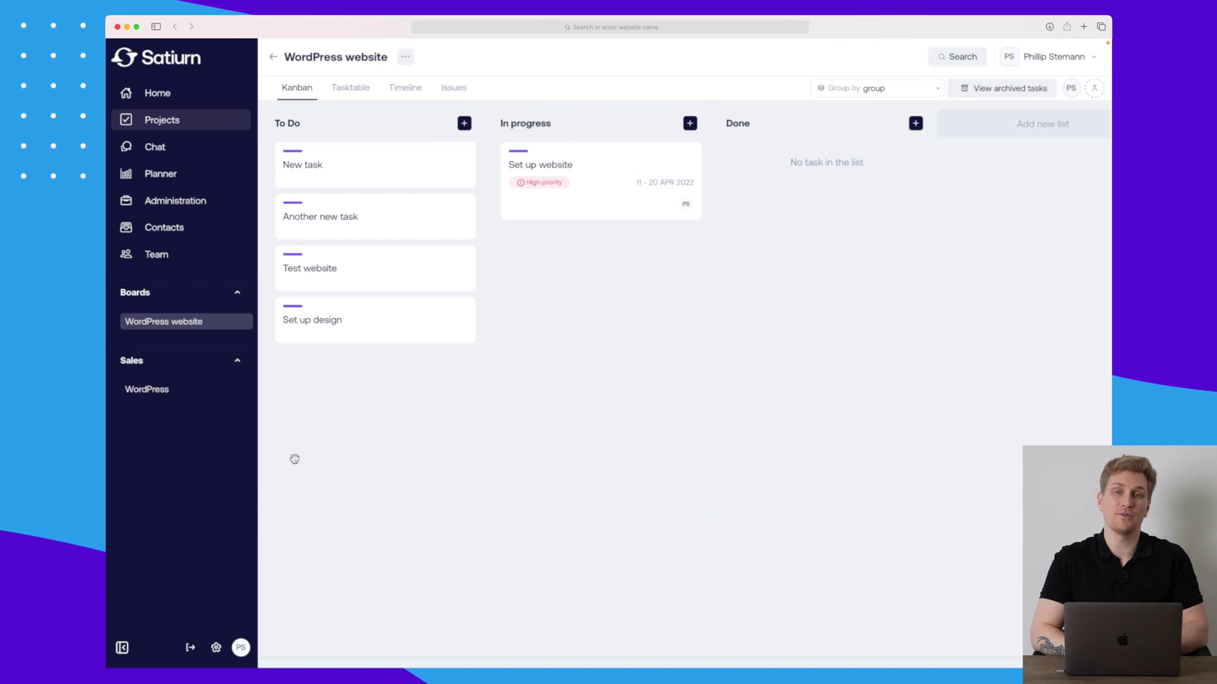
Step: Browse the Settings sections Branding, Translations, API and Webhook in turn
click(216, 647)
click(502, 132)
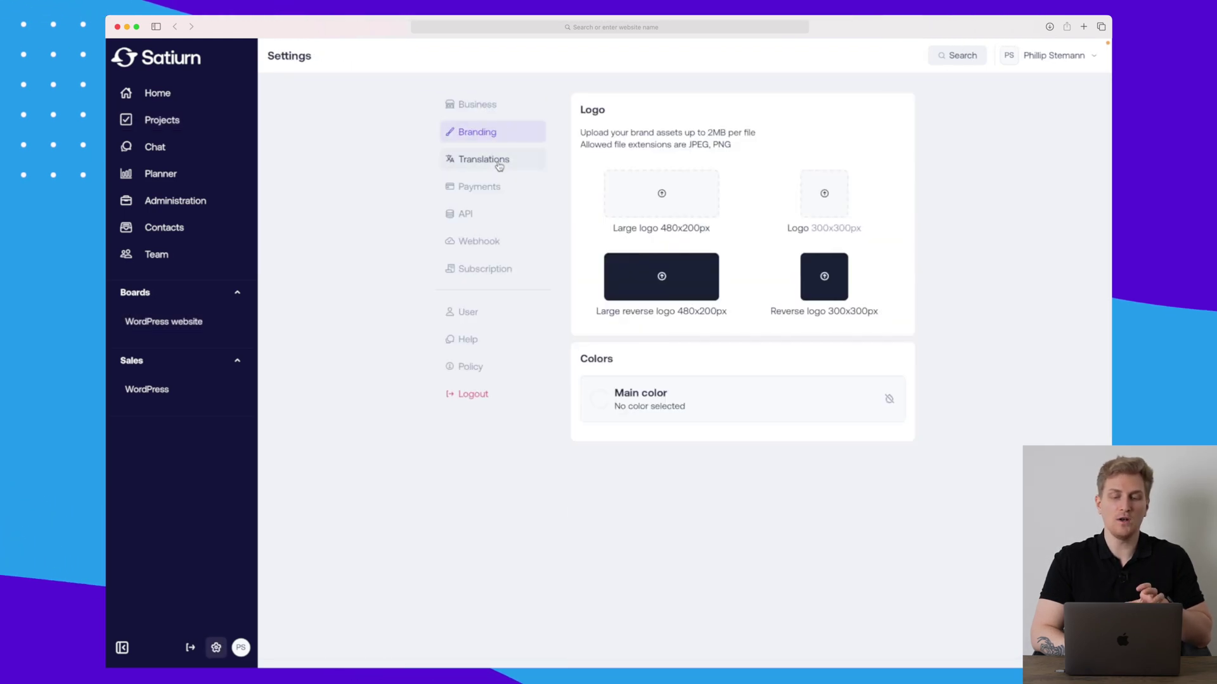
click(499, 164)
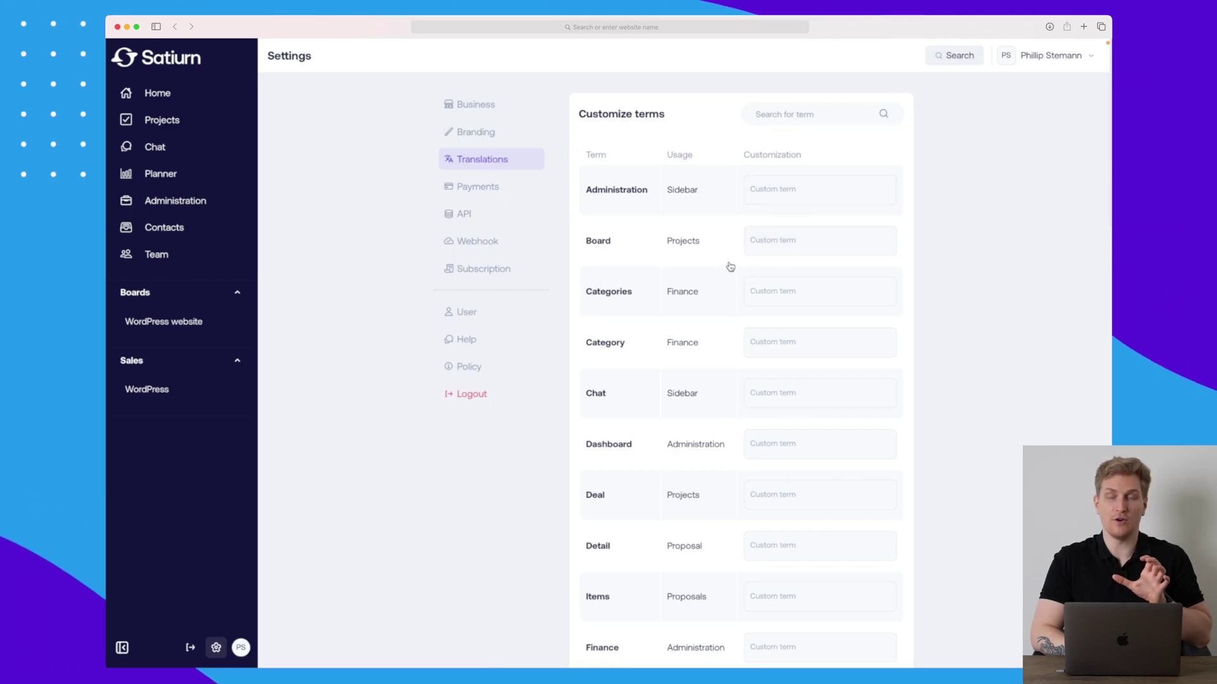
click(463, 214)
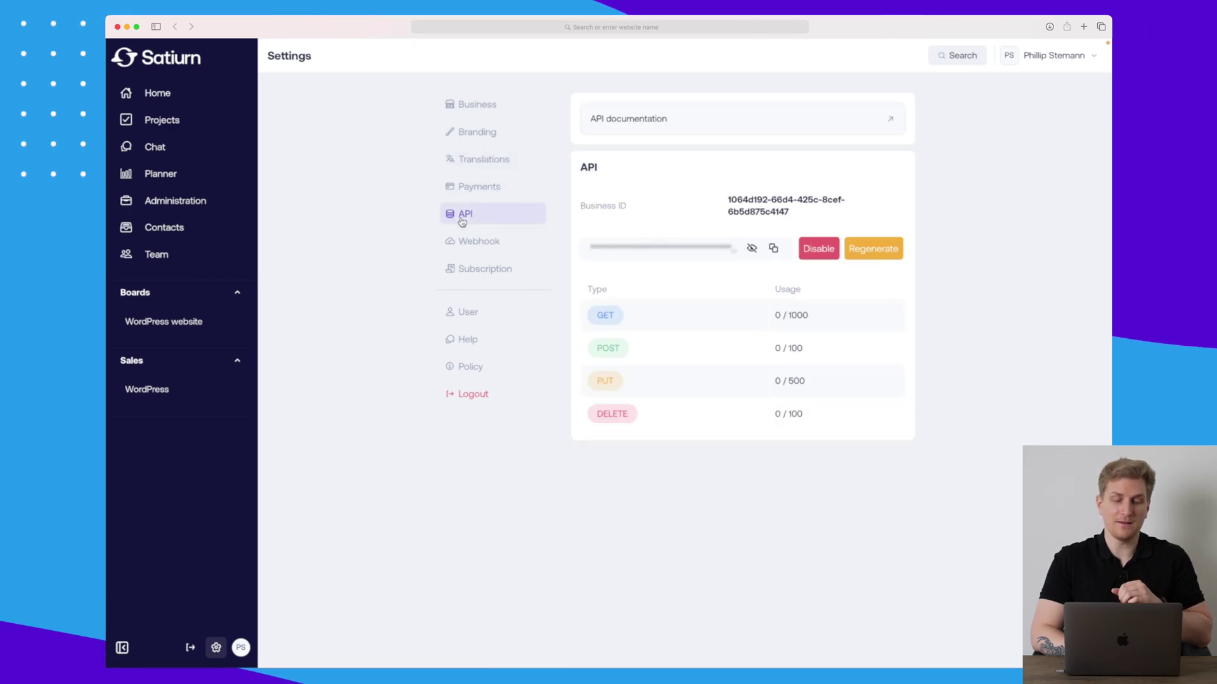
click(499, 248)
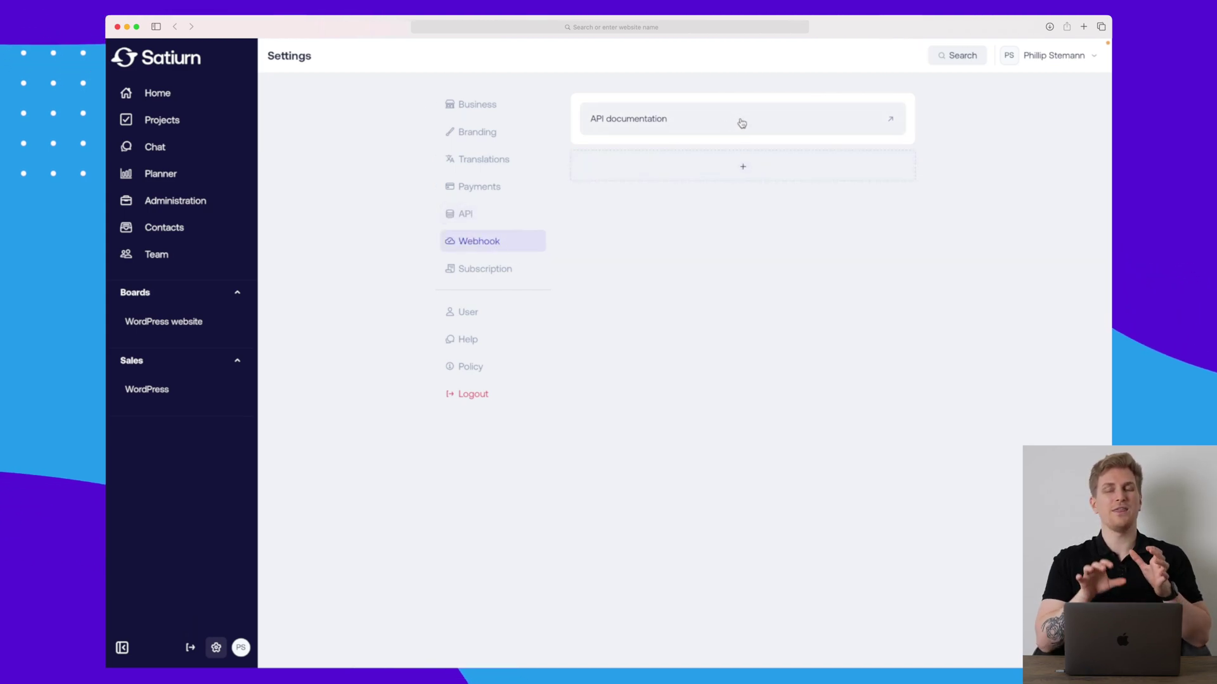